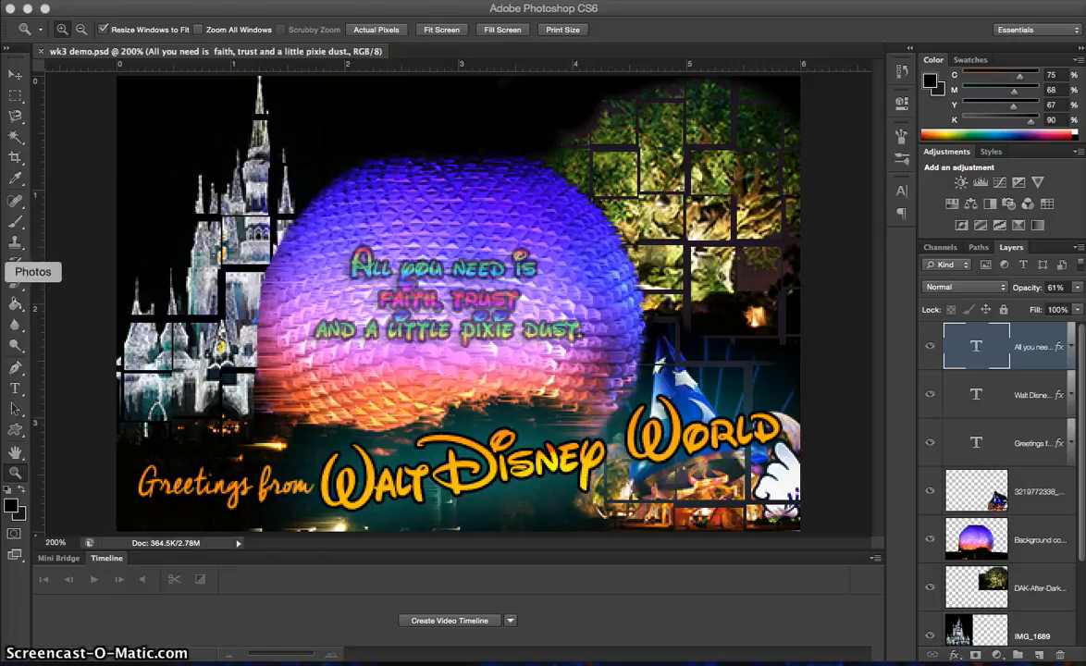
Open IMG_0970.jpg from the Wk 3 assignment demo UOPX folder as a new Photoshop document
click(2, 62)
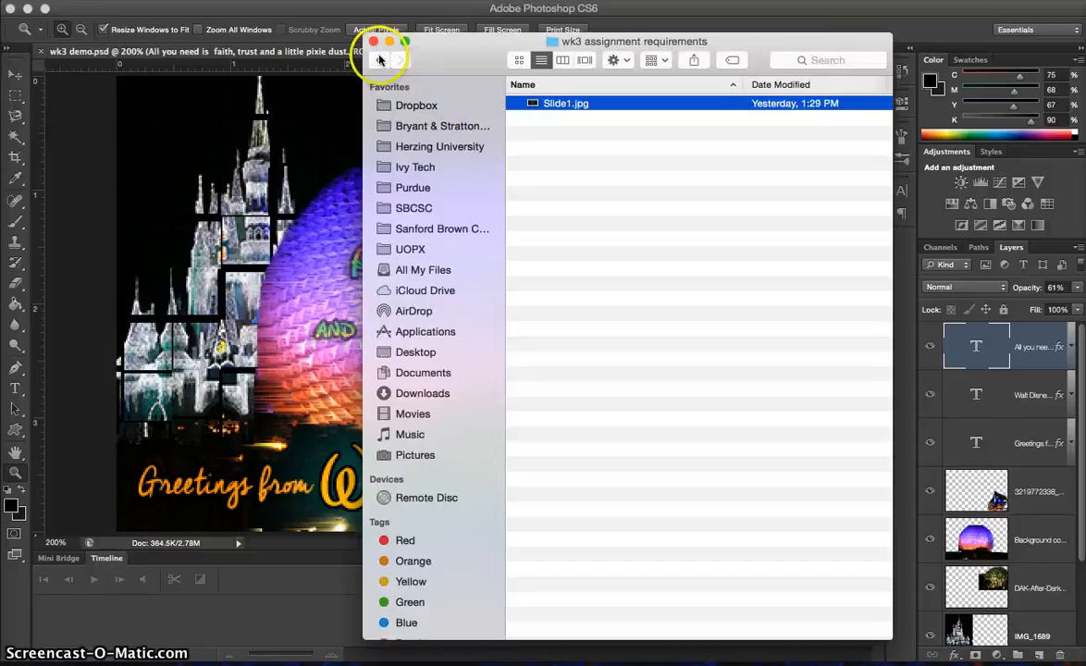
click(379, 60)
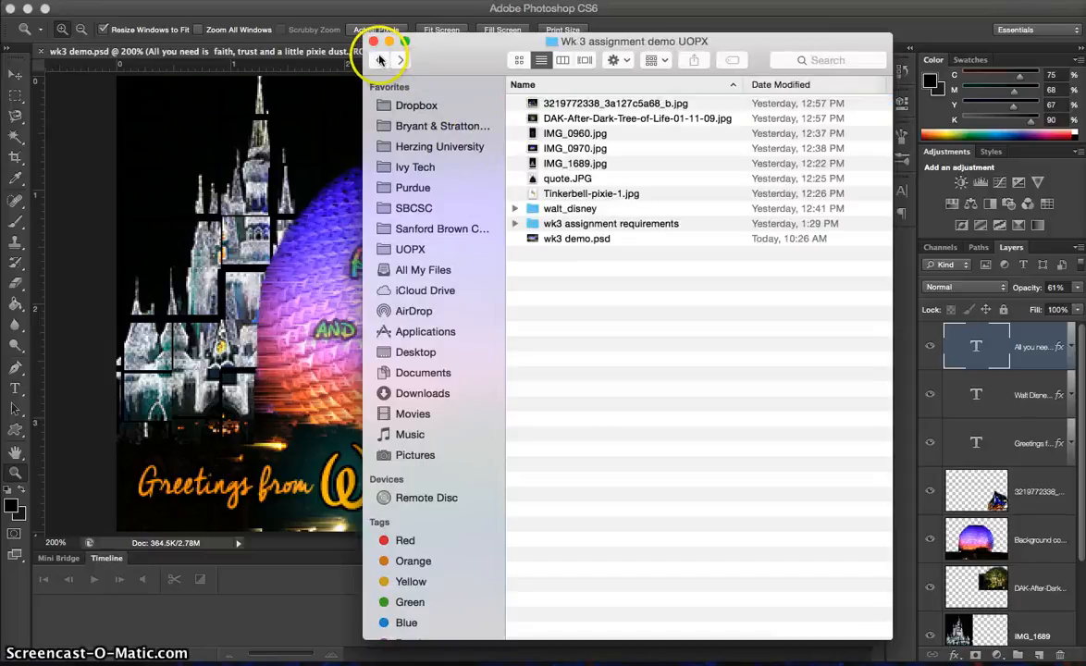
click(569, 150)
drag(569, 156, 4, 378)
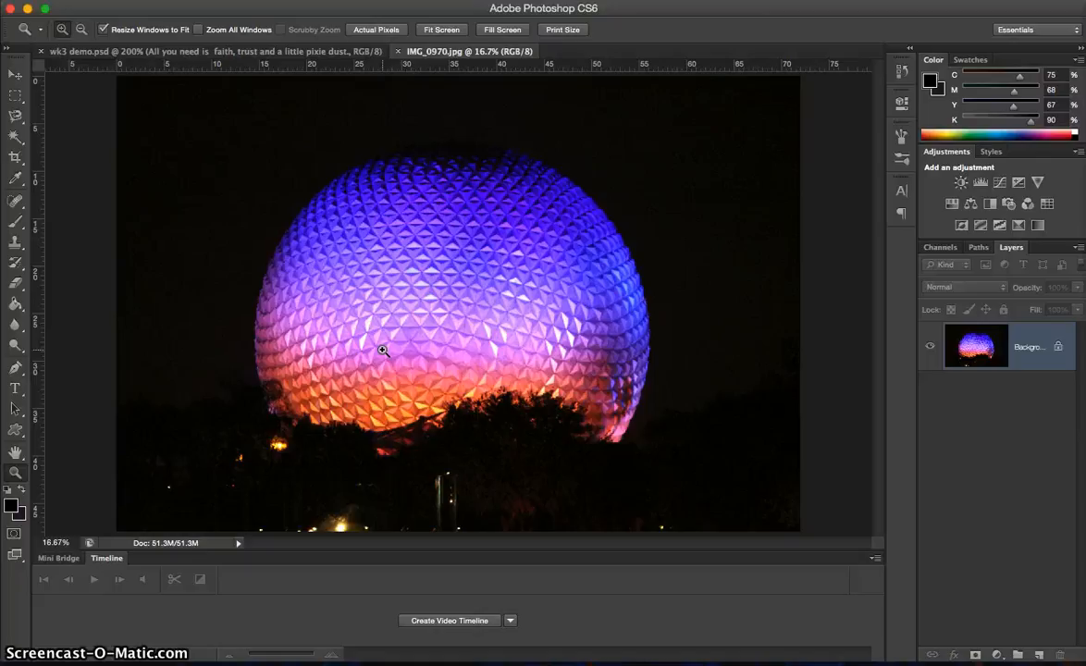
Resize the IMG_0970.jpg image to a document width of 6 inches with proportions constrained
click(159, 0)
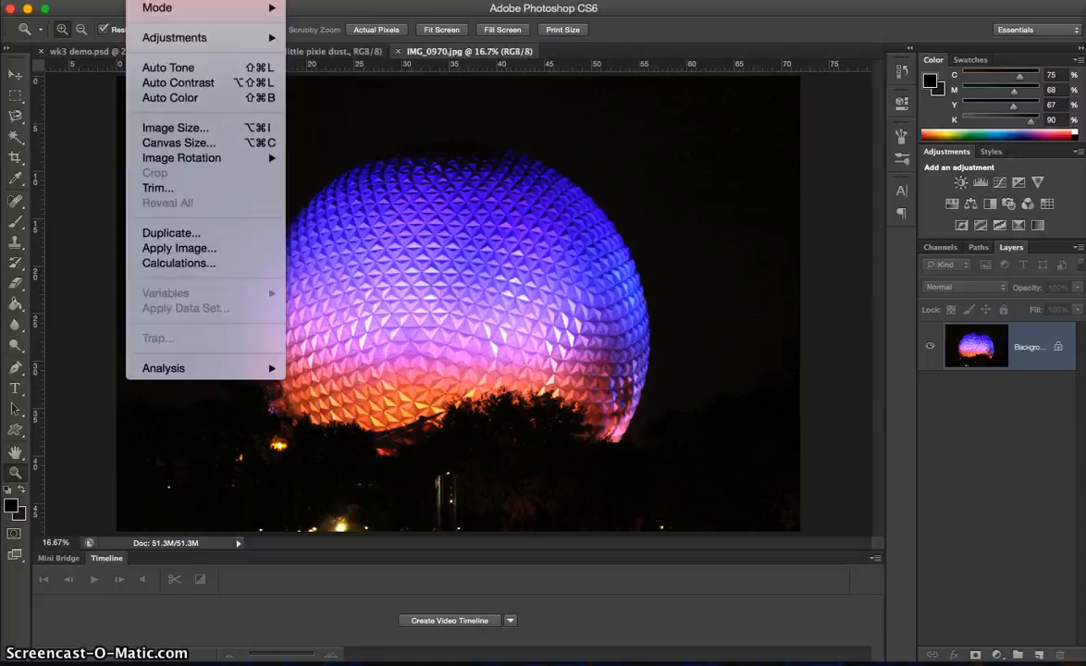
click(176, 129)
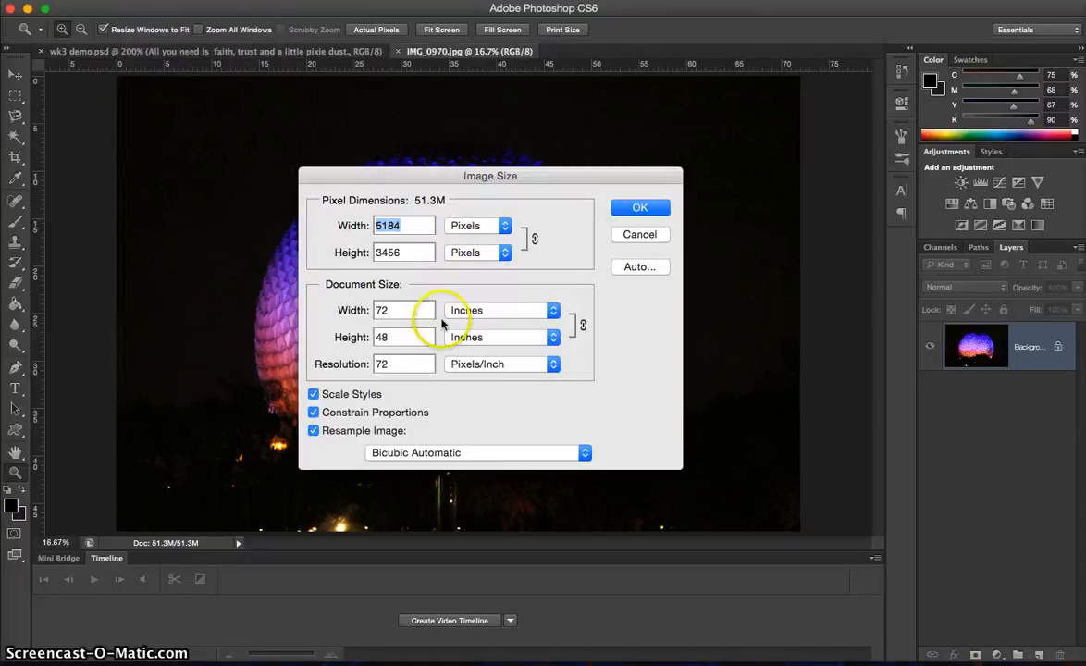
double_click(394, 310)
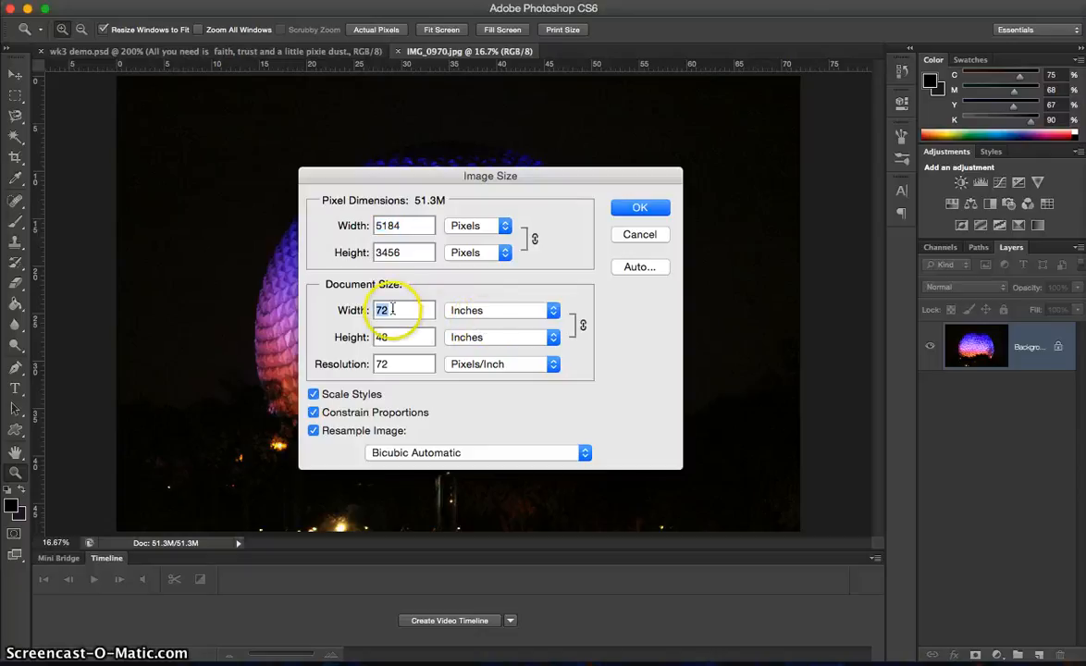
text(6)
click(389, 365)
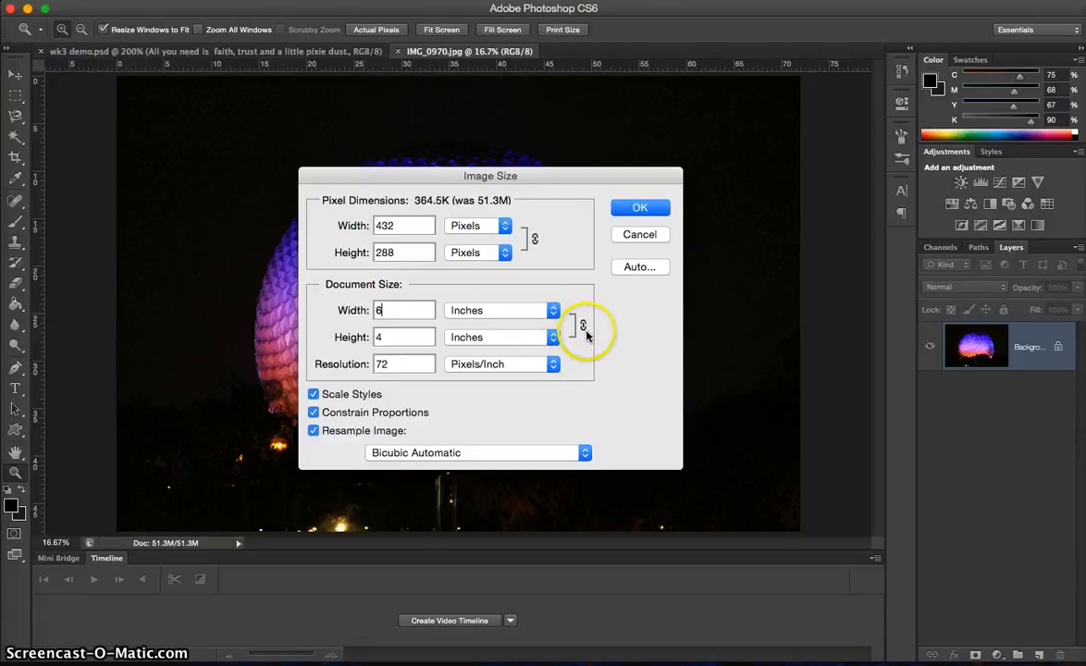
click(637, 209)
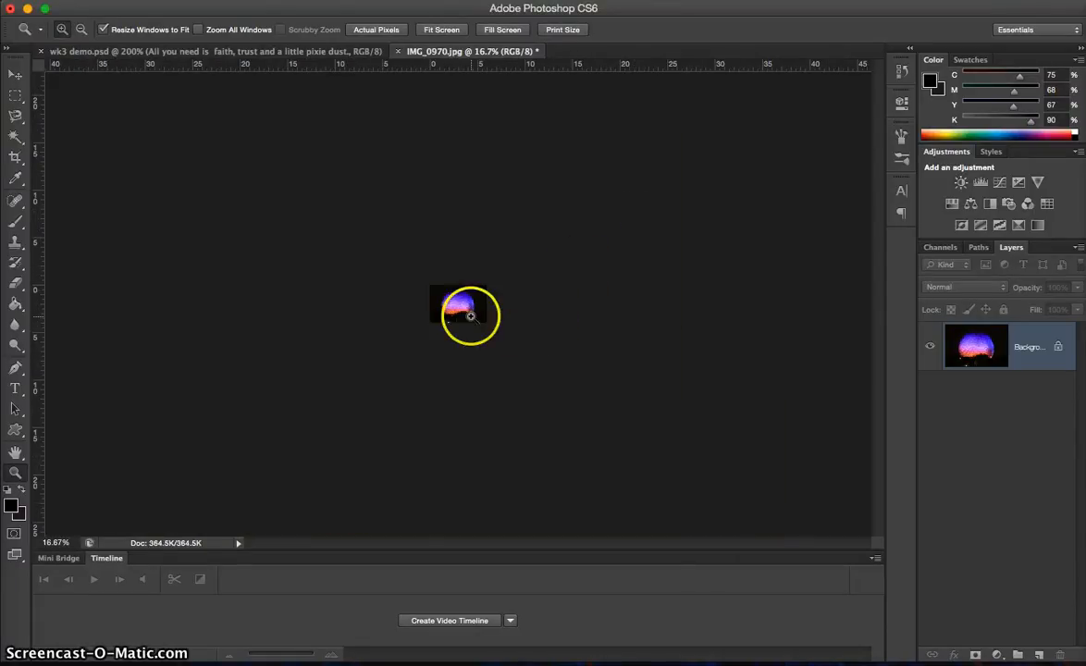
Examine the resized sphere photo at closer magnification
click(470, 316)
click(470, 316)
click(470, 316)
click(470, 316)
click(470, 316)
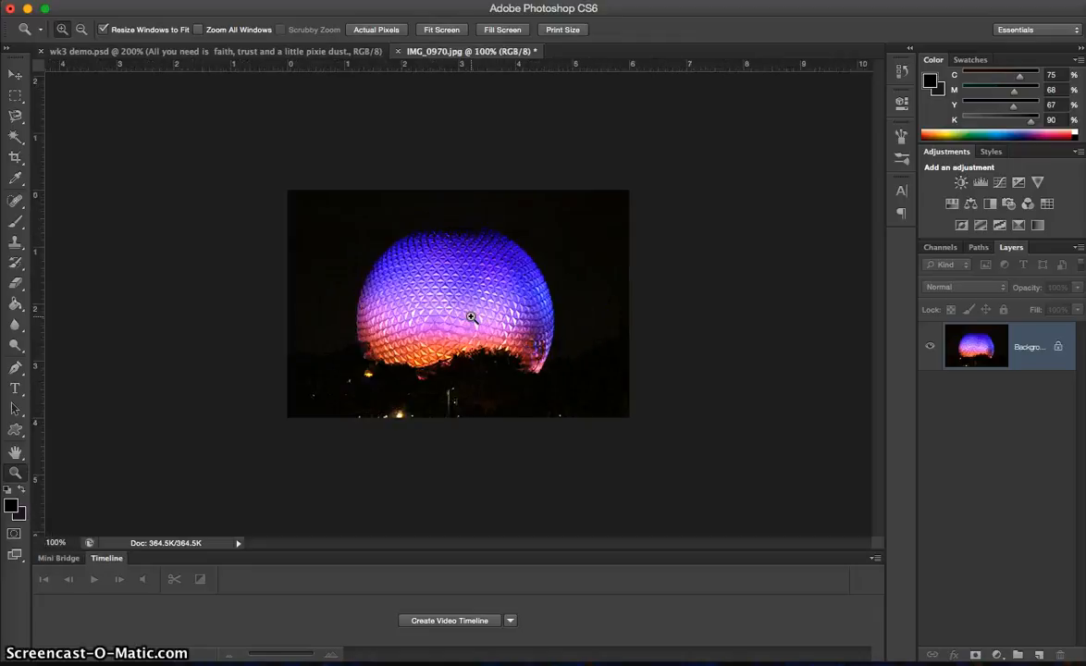
click(470, 317)
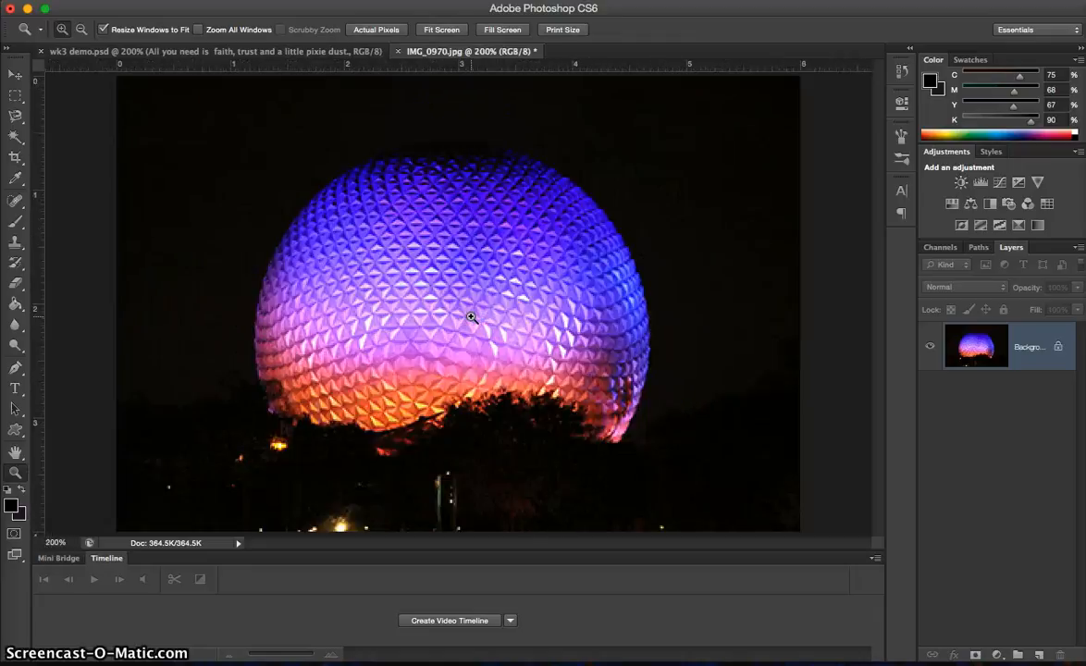
alt+click(554, 355)
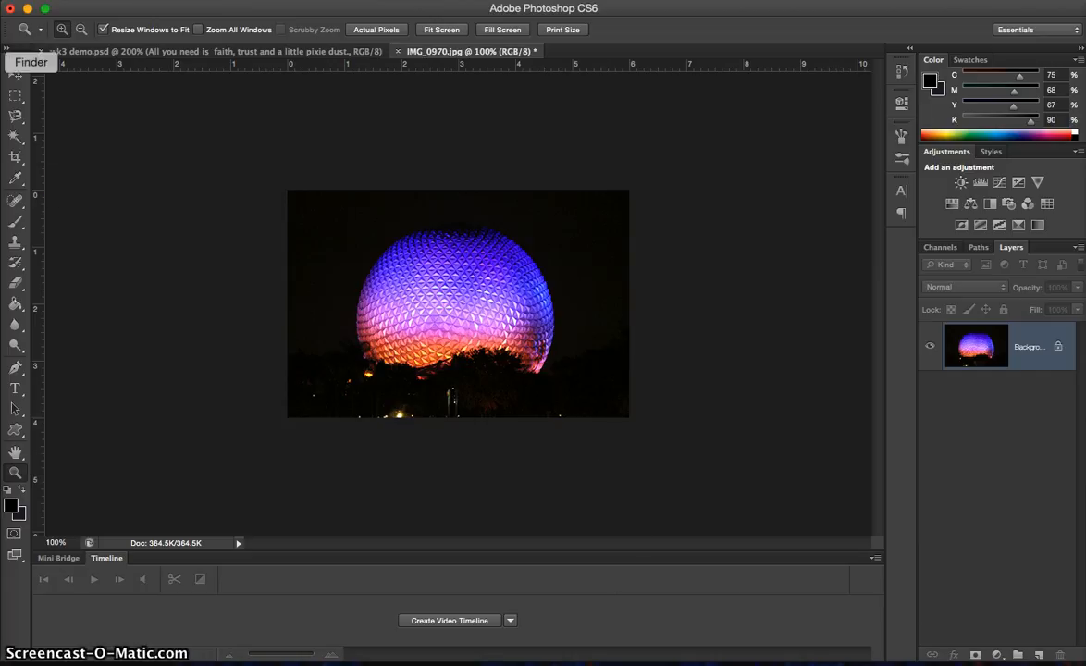
click(2, 62)
click(546, 138)
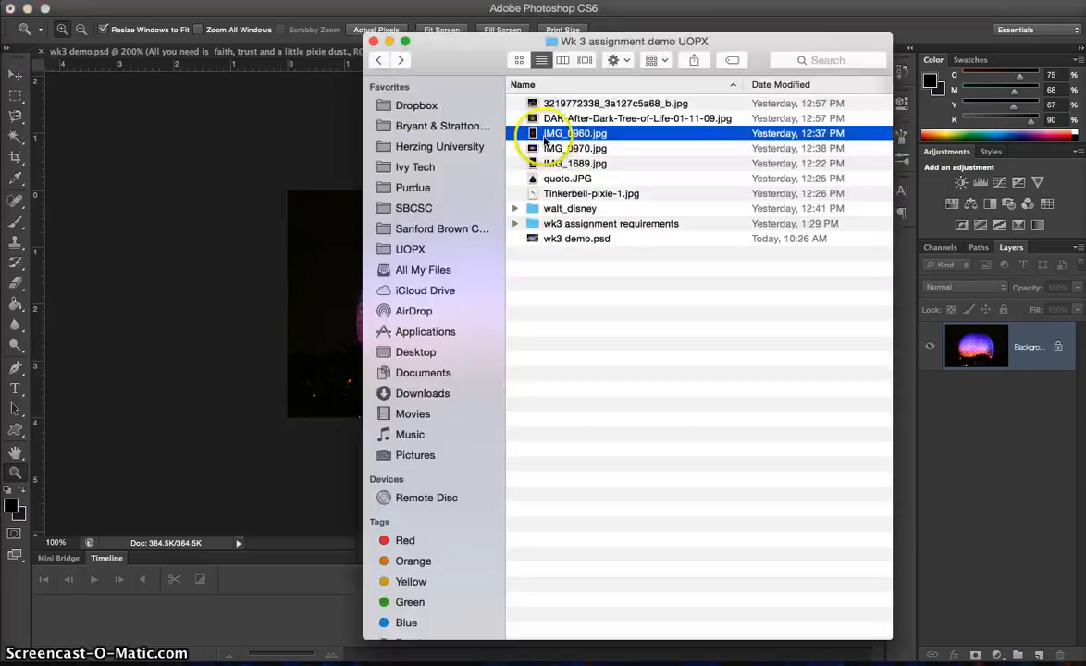
drag(546, 137, 322, 245)
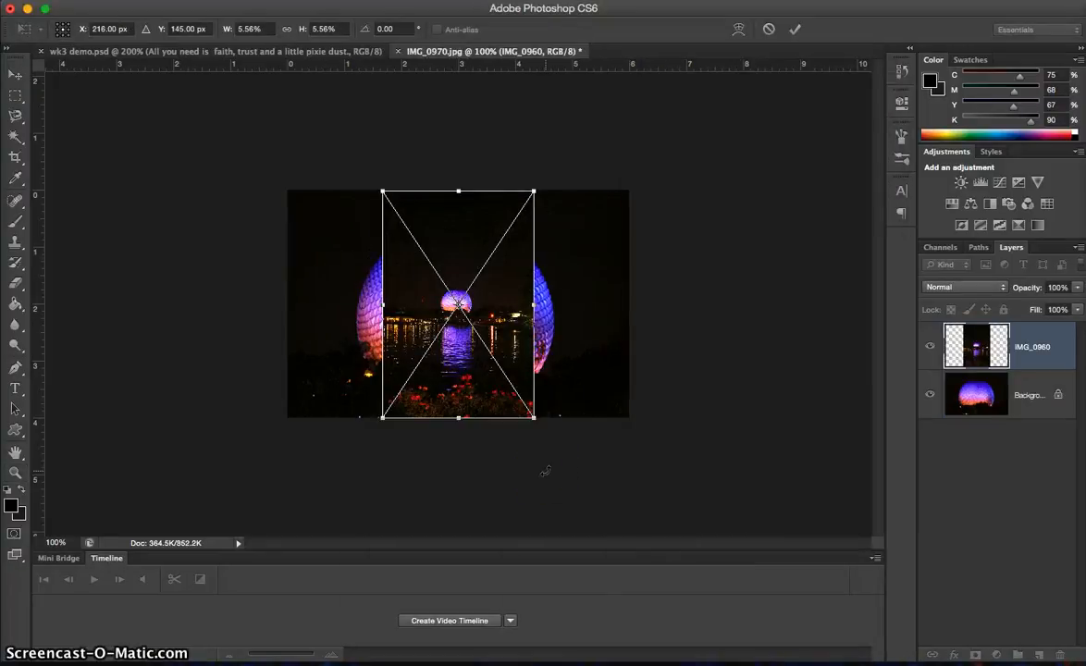
key(Escape)
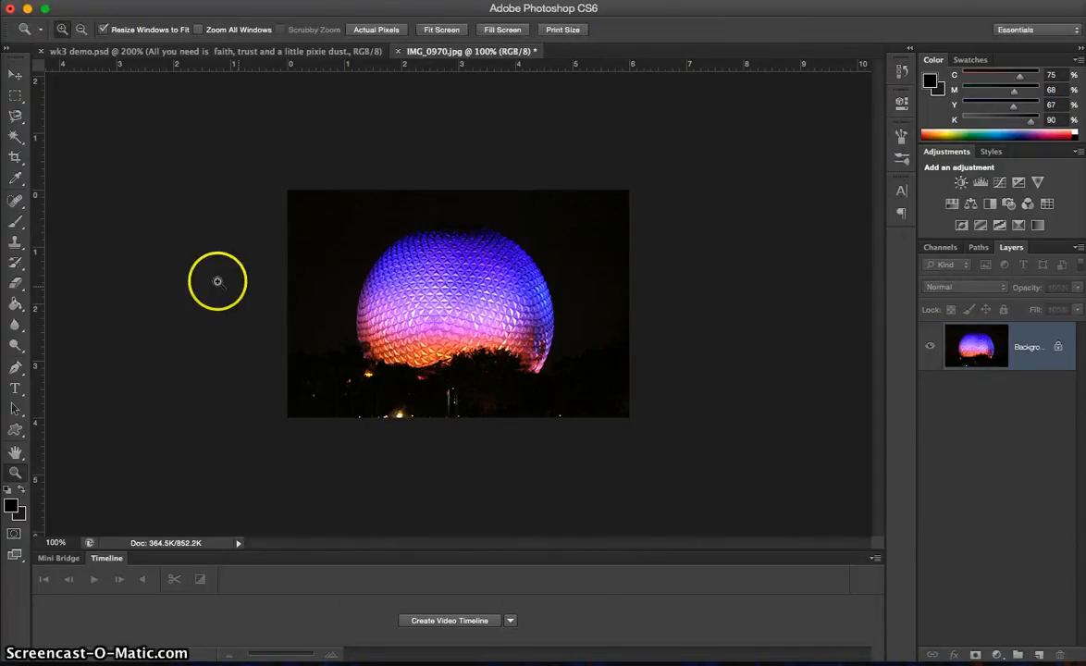
Place the castle photo IMG_1689.jpg from the assignment folder into the sphere document as a new layer
click(2, 65)
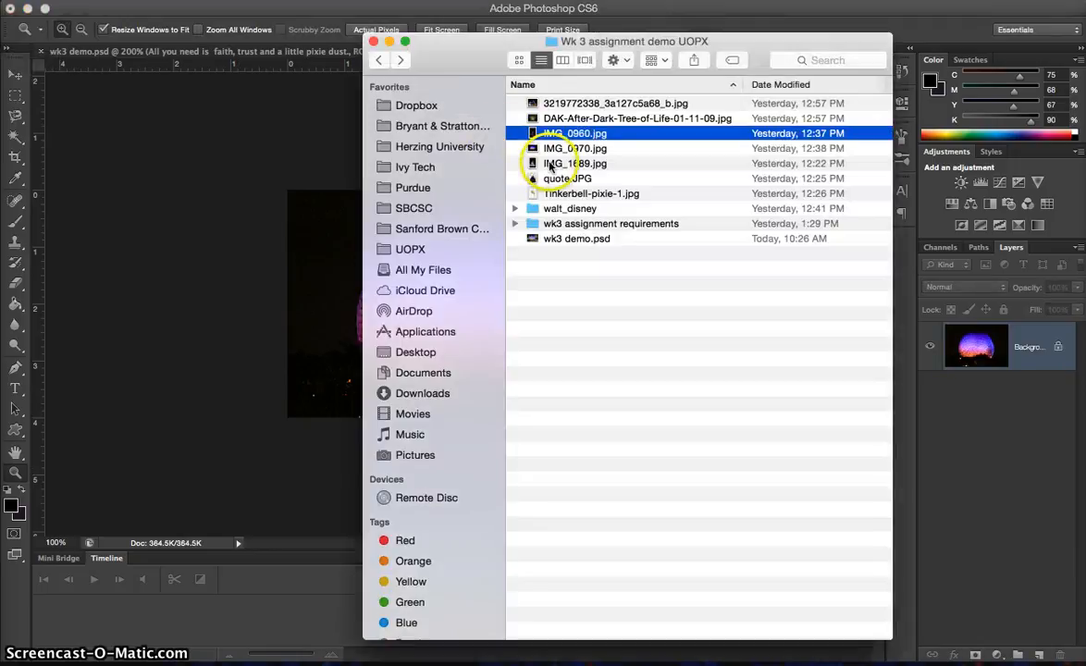
click(550, 164)
drag(551, 165, 311, 294)
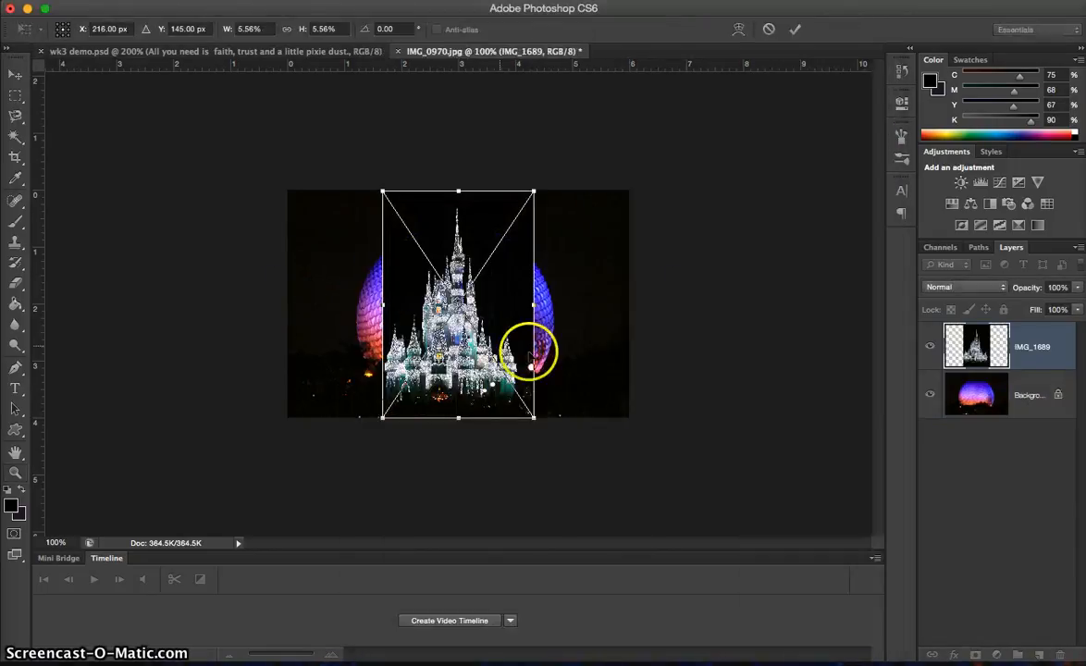
key(Return)
key(z)
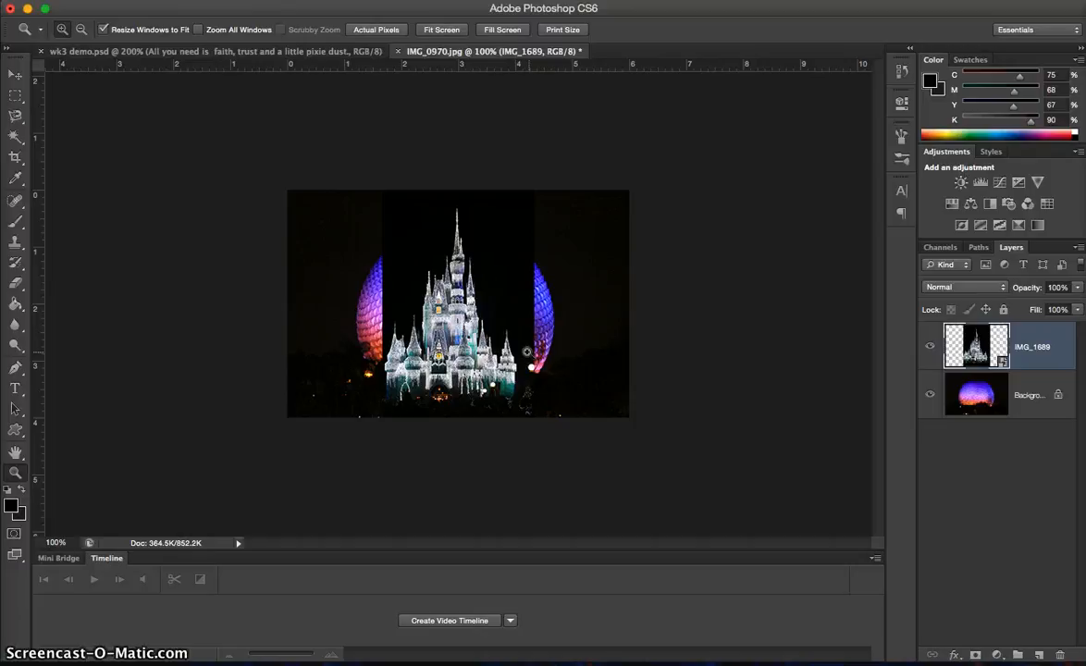
Move the castle layer to the left edge of the canvas so its spire reaches the top edge
click(488, 310)
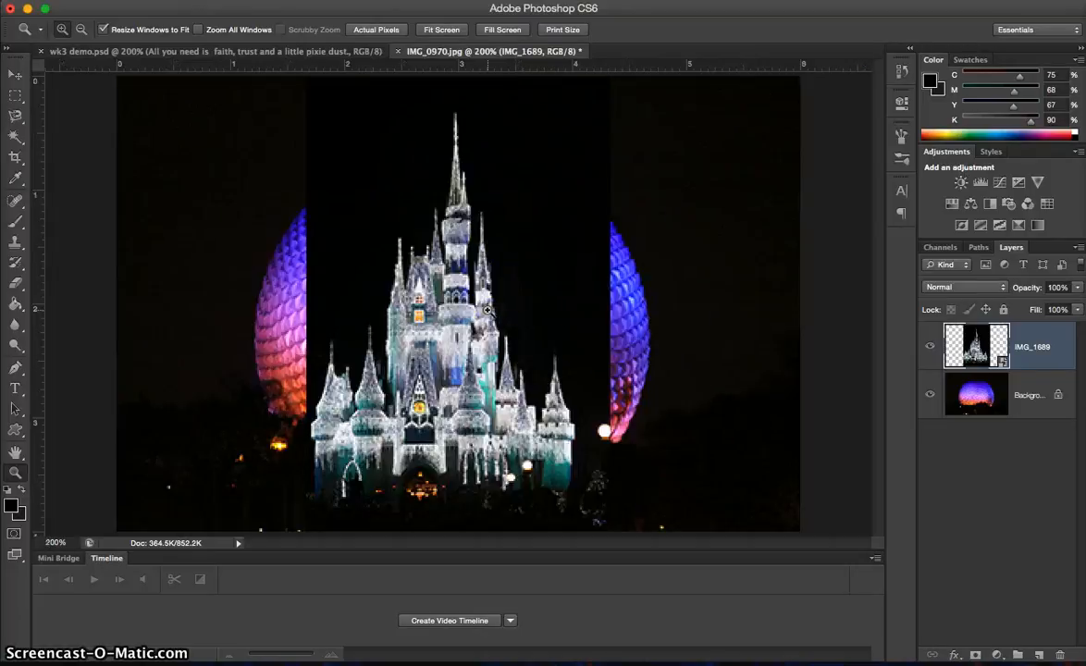
click(15, 75)
drag(421, 310, 245, 271)
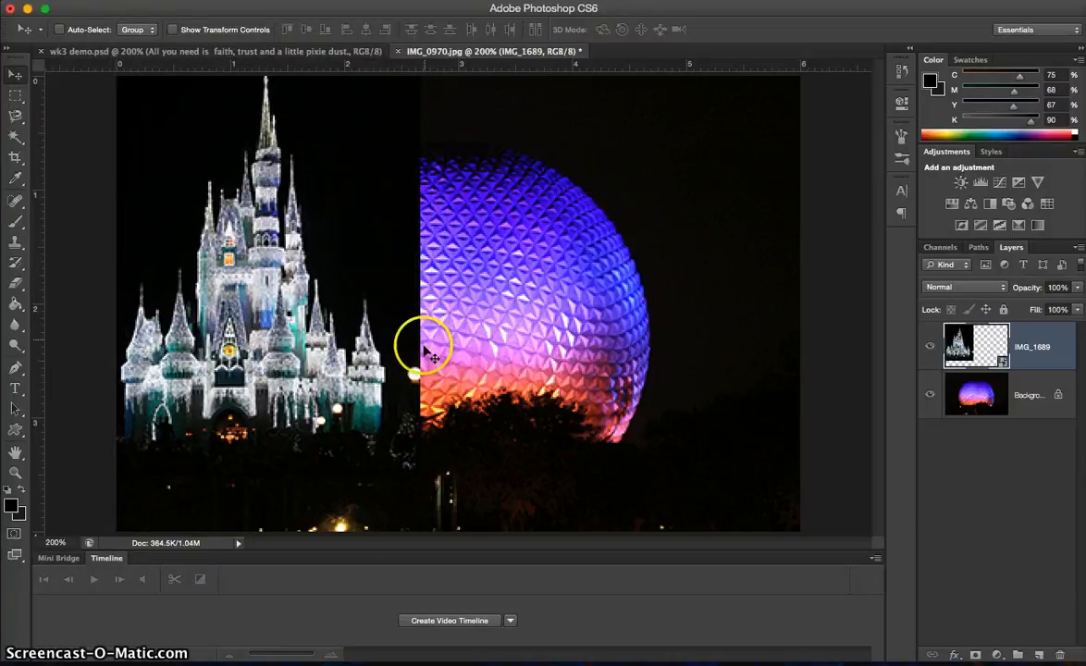
Duplicate the Background layer as Background copy and move the copy above the IMG_1689 layer
click(1031, 398)
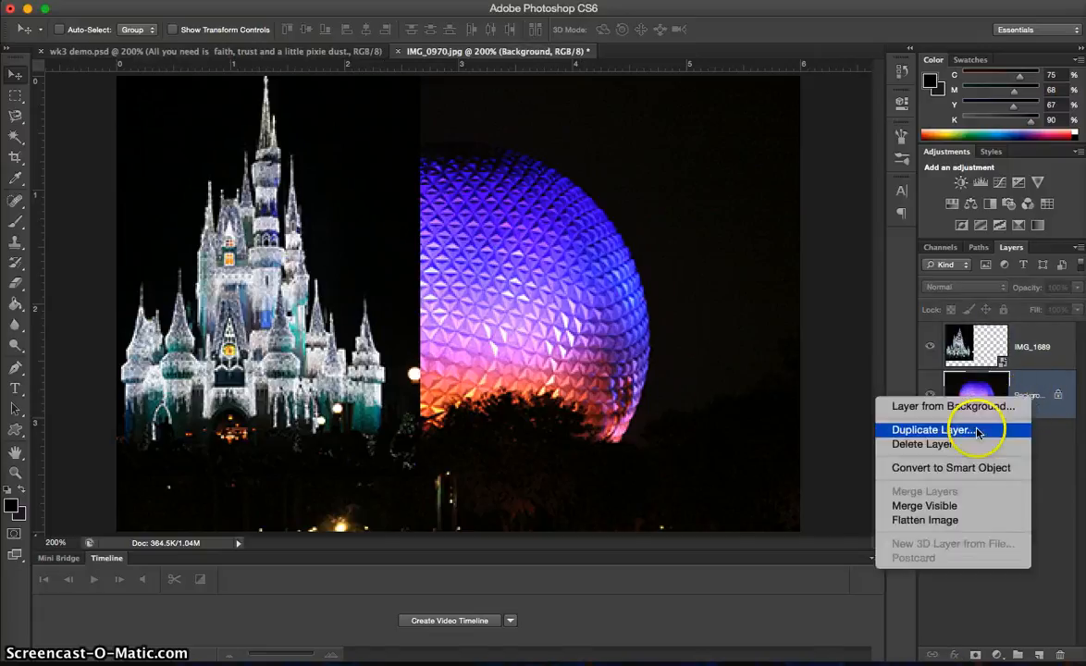
click(937, 431)
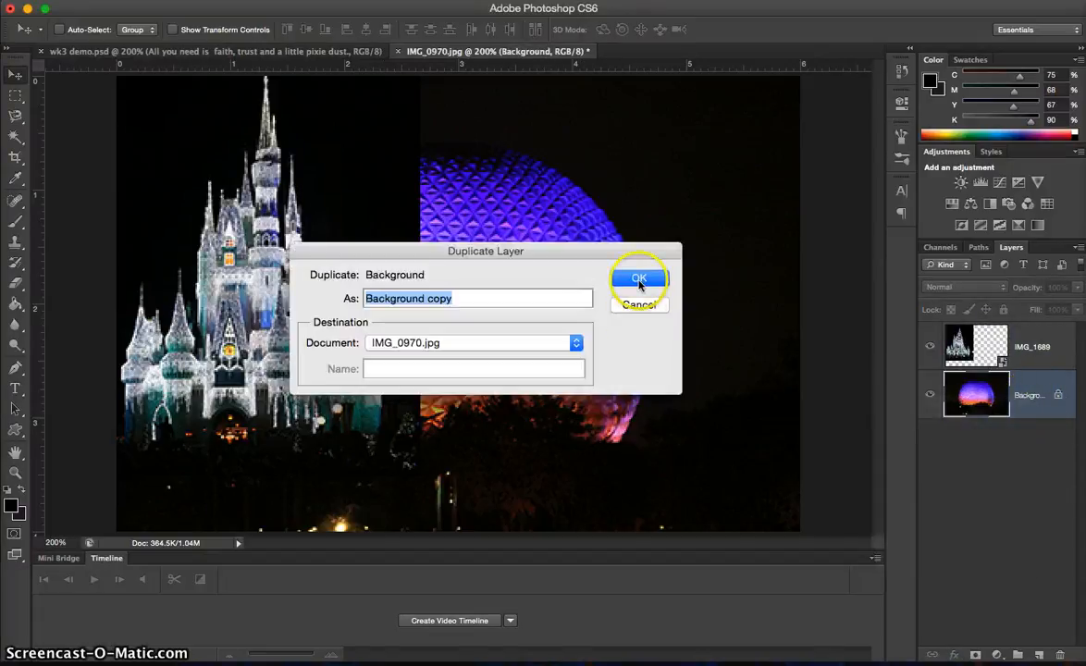
click(638, 279)
drag(1037, 405, 1037, 331)
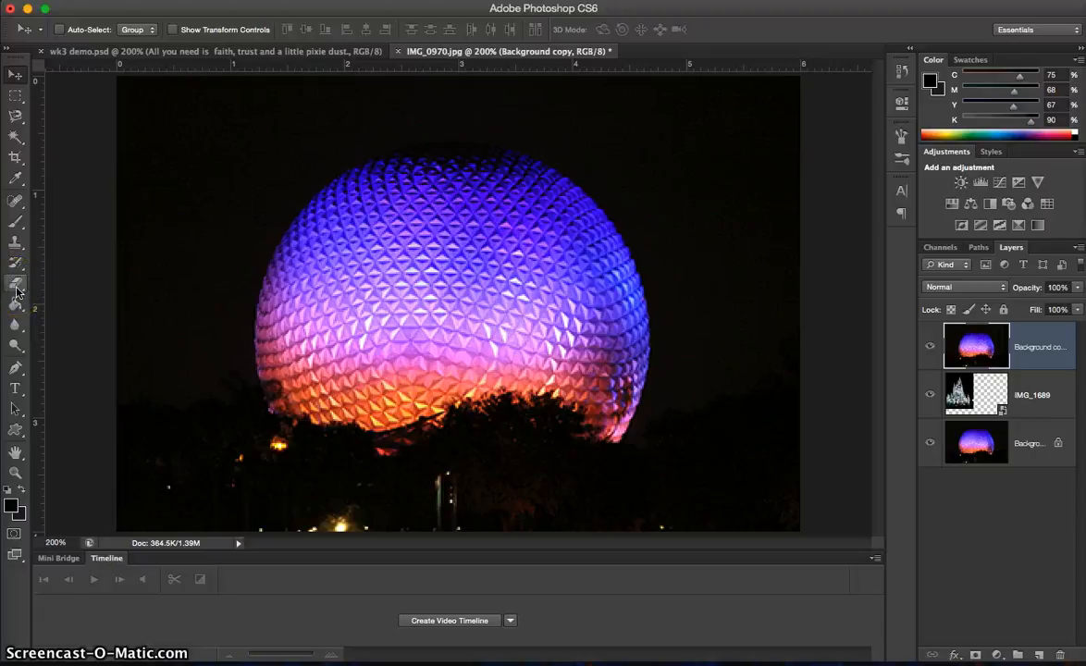
Erase the black surroundings of the sphere on Background copy with the Magic Eraser, checking the cutout with the lower layers temporarily hidden
mouse_move(17, 291)
mouse_down()
mouse_move(76, 290)
mouse_move(88, 309)
mouse_up()
click(205, 150)
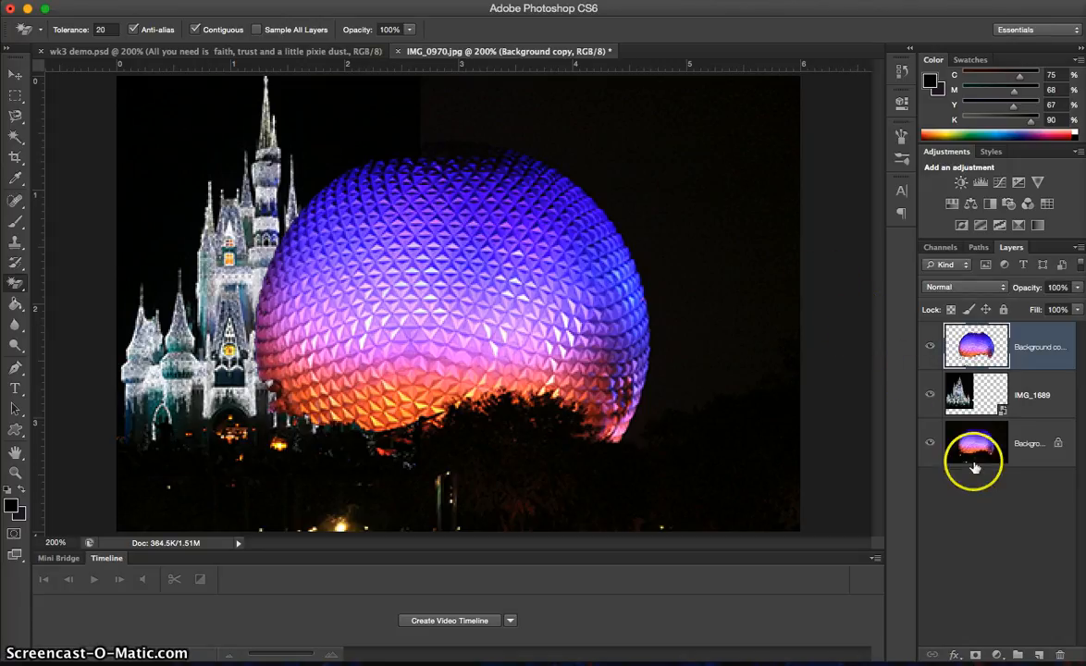
click(930, 395)
click(927, 443)
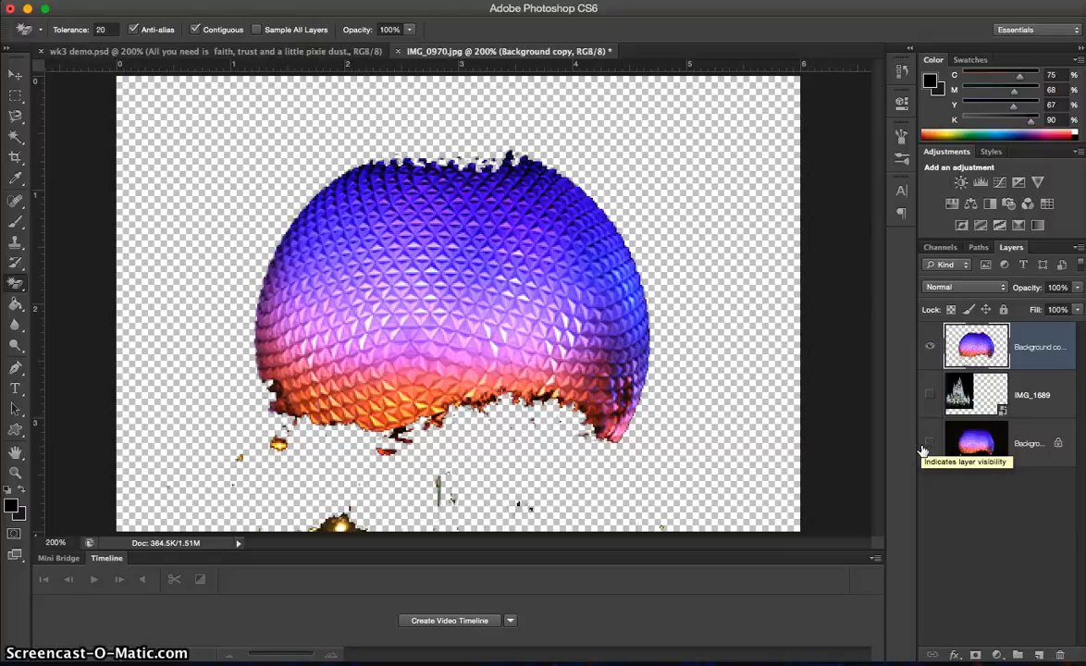
click(928, 444)
click(930, 395)
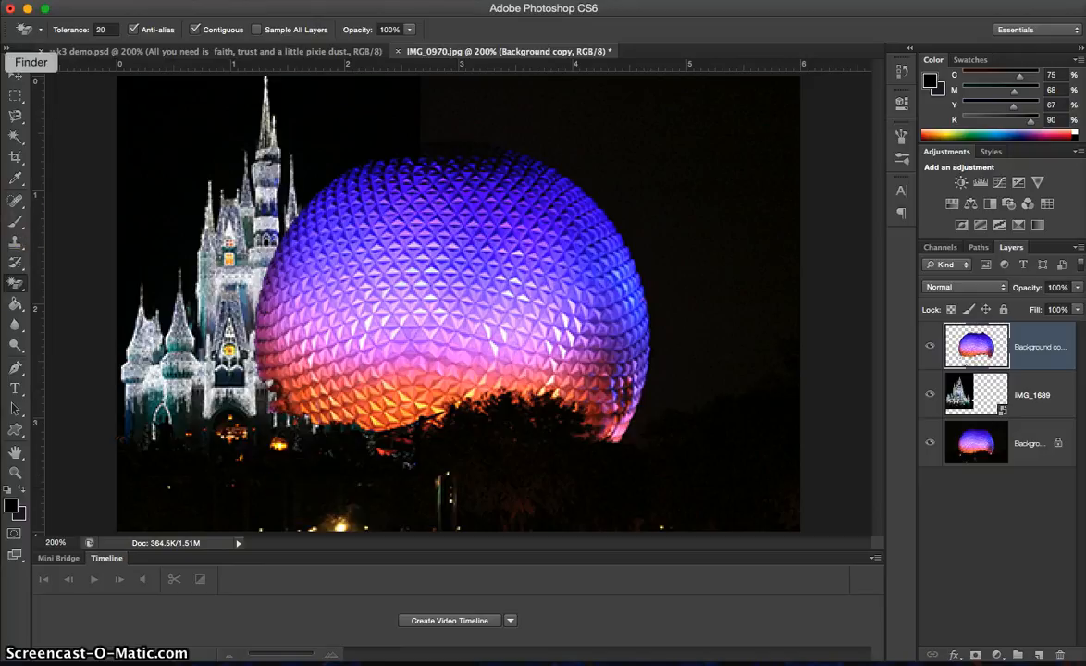
click(2, 61)
click(557, 117)
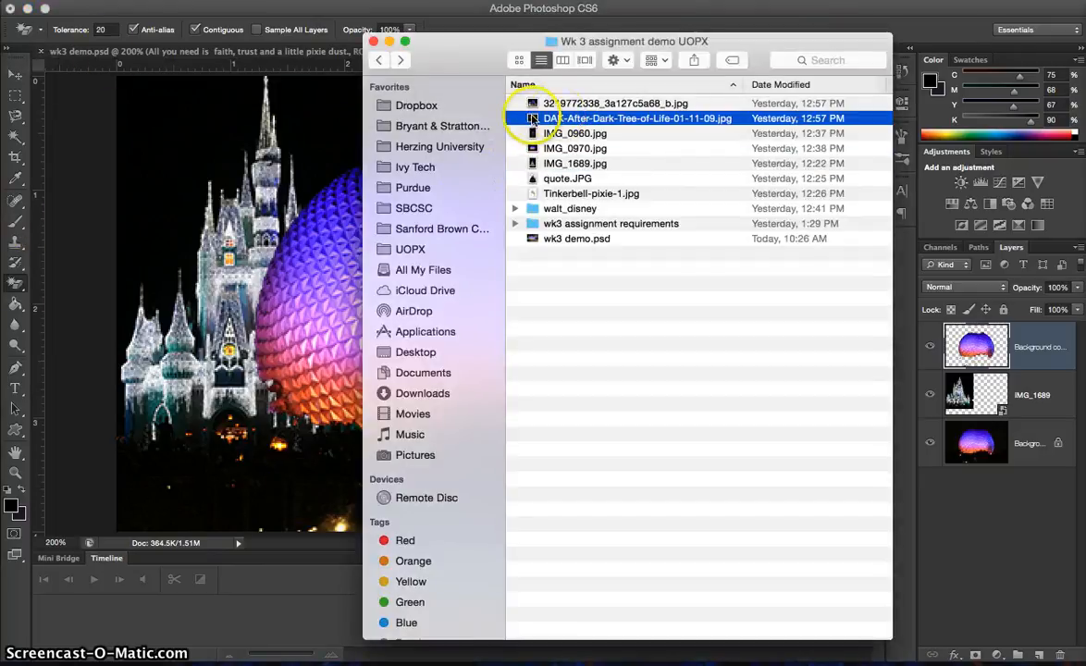
drag(531, 119, 2, 399)
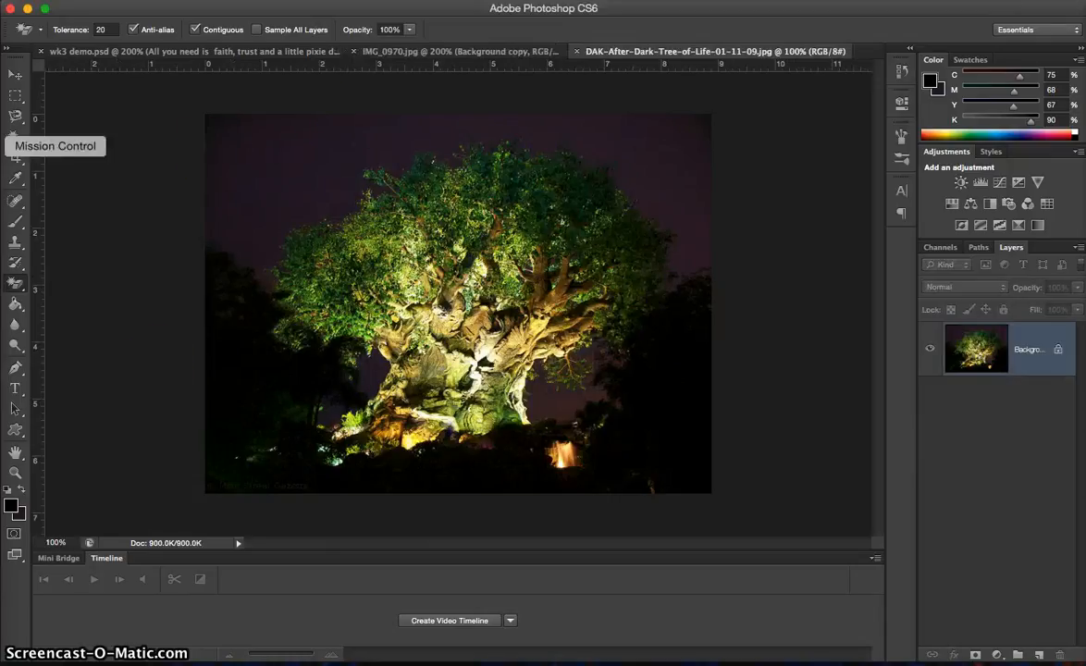
click(575, 50)
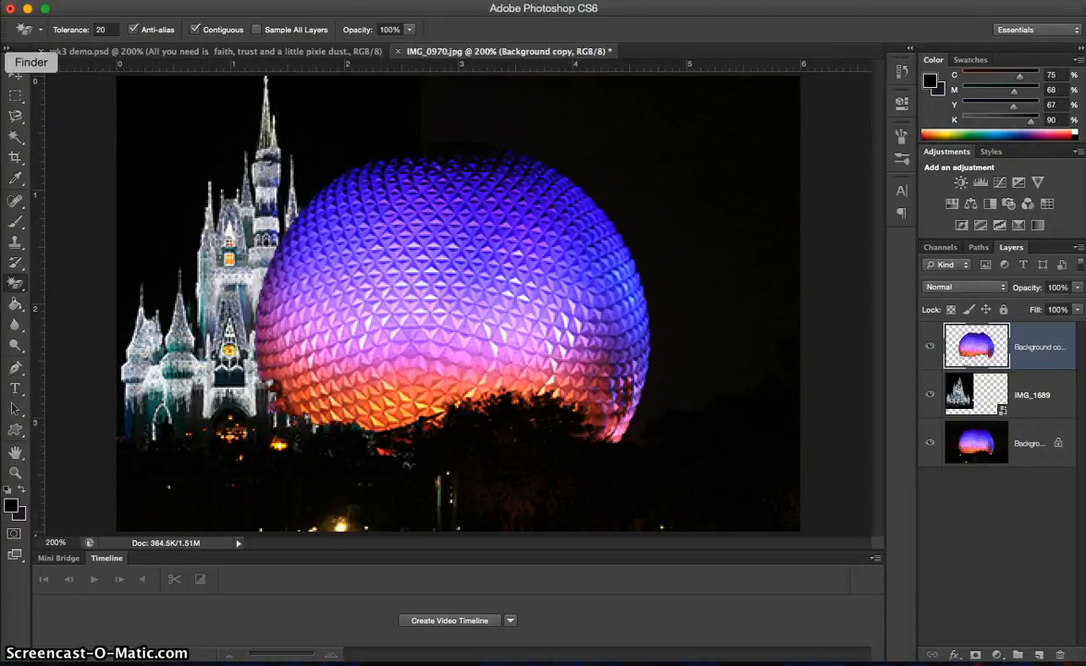
Place DAK-After-Dark-Tree-of-Life-01-11-09.jpg into the sphere document and move its layer directly below Background copy
click(2, 62)
drag(532, 123, 234, 190)
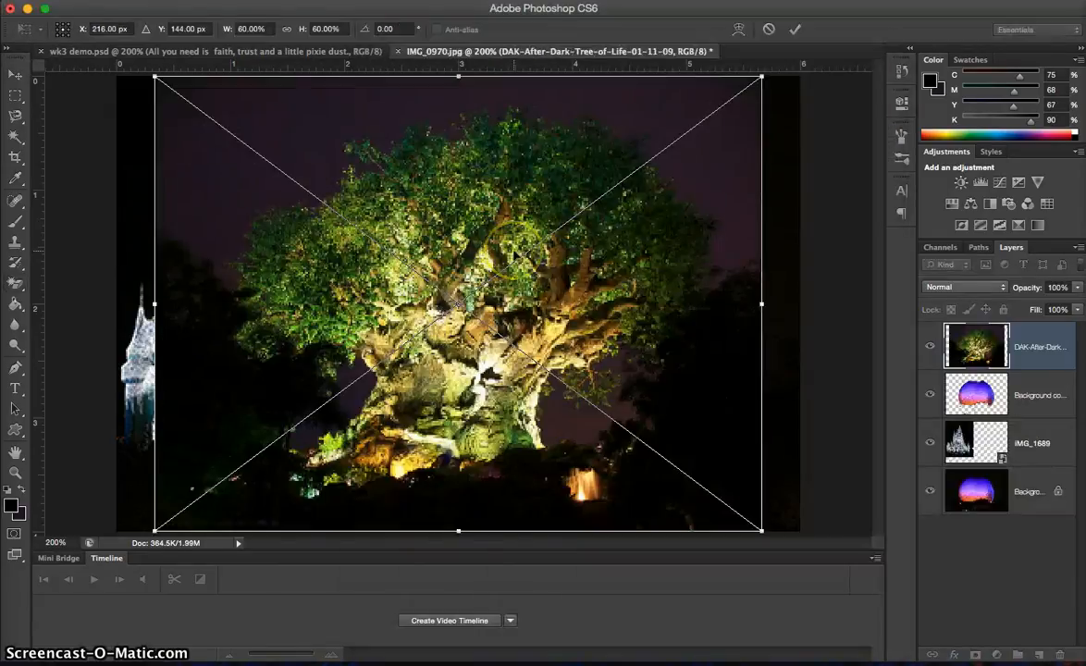
key(Return)
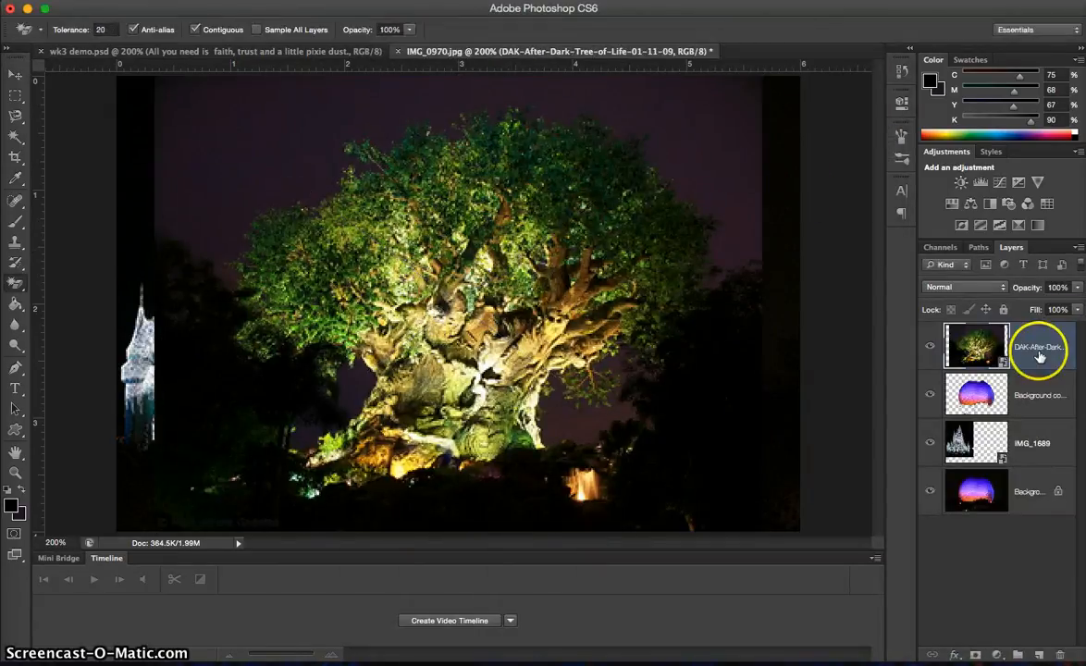
drag(1036, 400, 1035, 411)
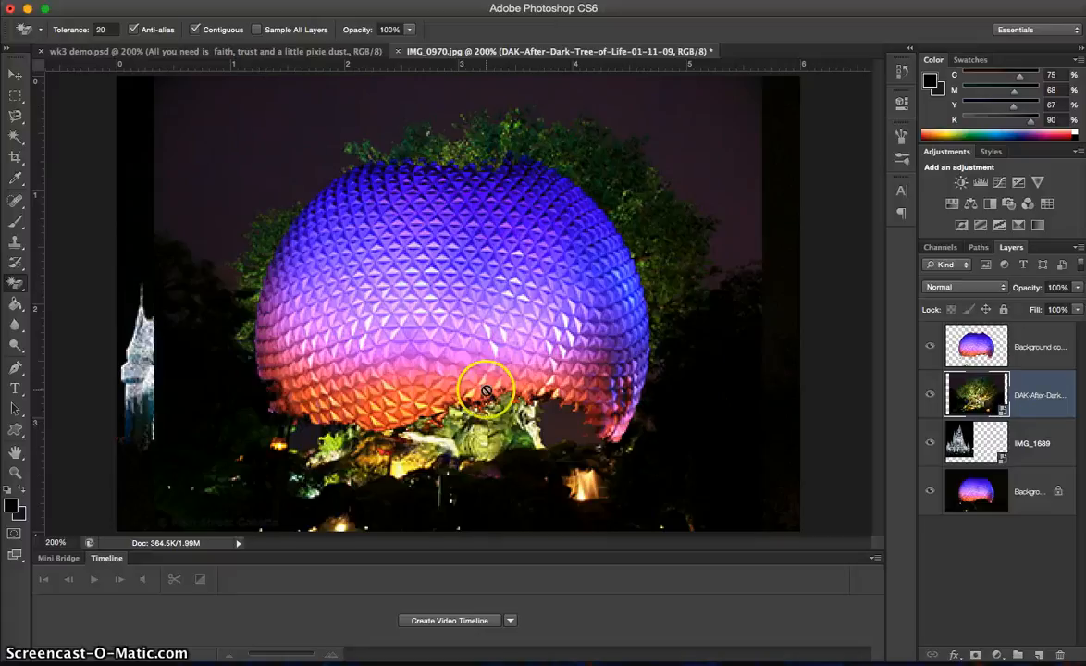
Scale the Tree of Life layer to about 33% and position it in the upper-right corner of the canvas
click(15, 74)
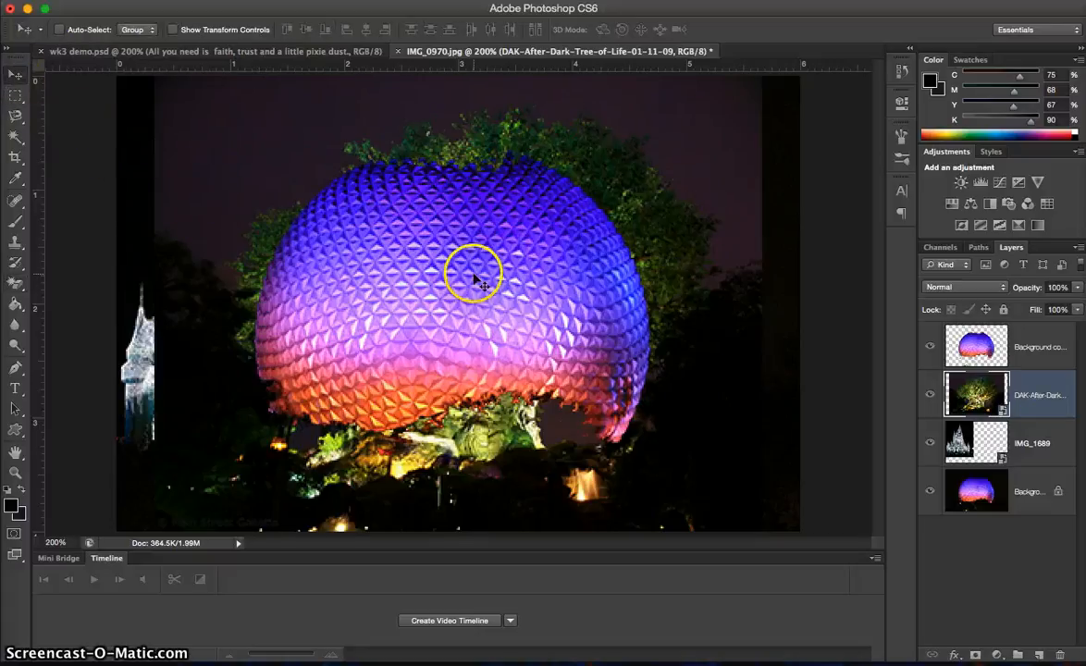
key(super+t)
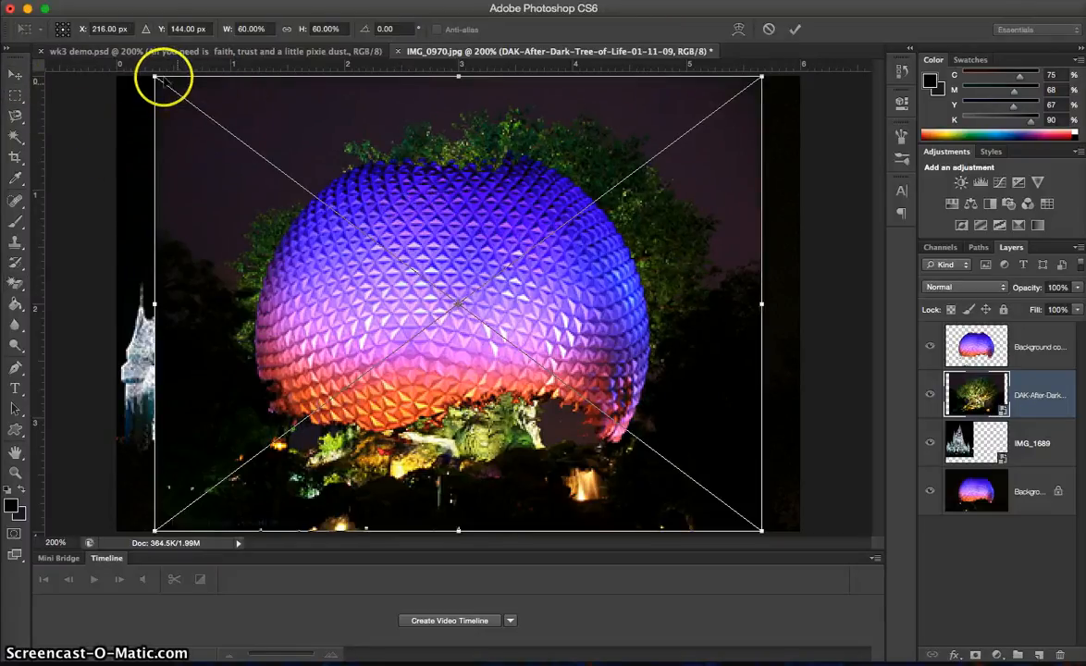
drag(156, 73, 259, 157)
drag(348, 186, 572, 339)
click(651, 432)
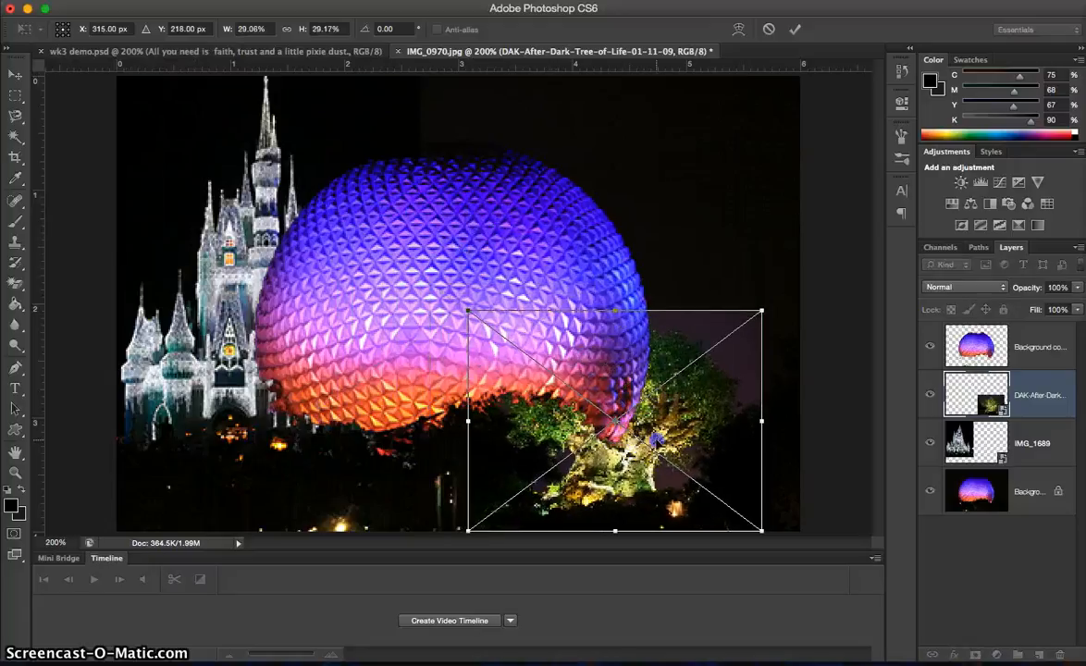
drag(655, 439, 707, 189)
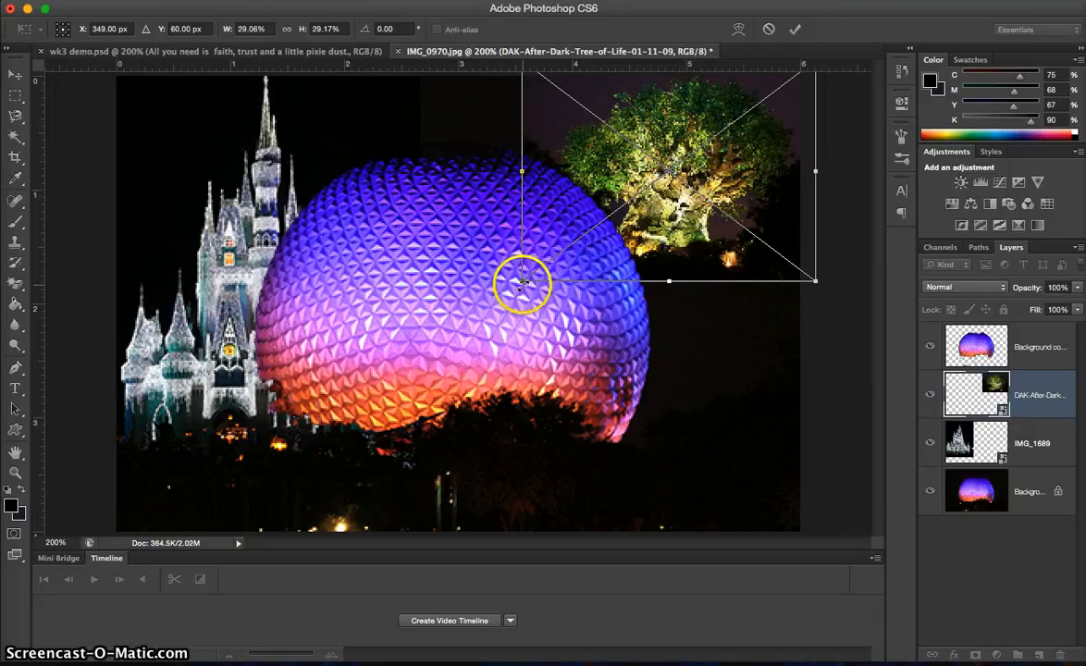
drag(521, 282, 481, 314)
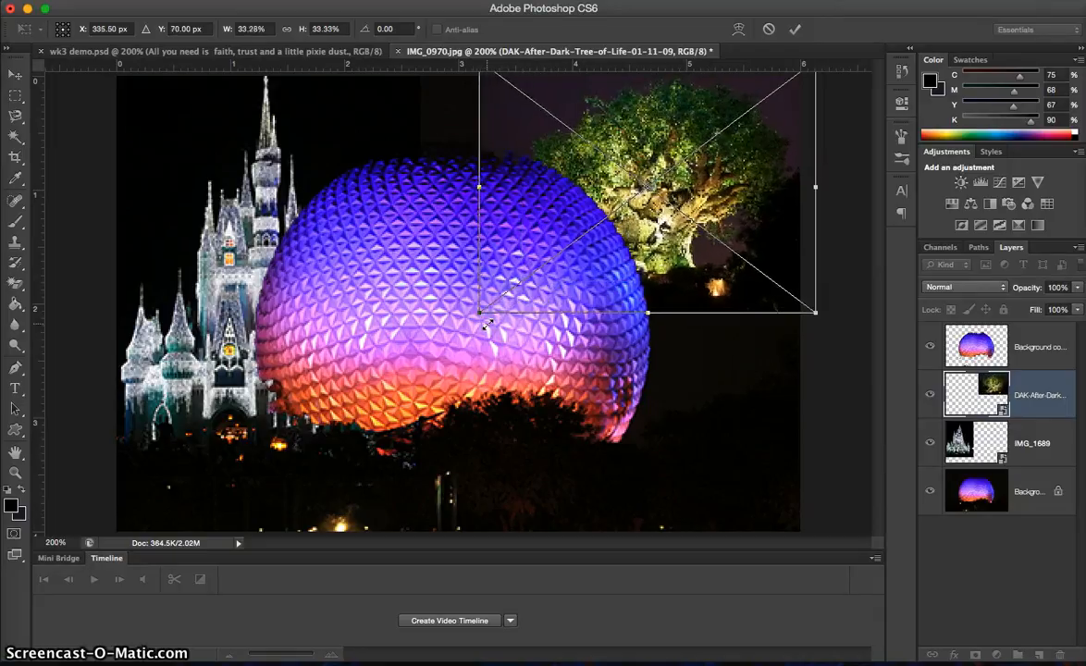
key(Return)
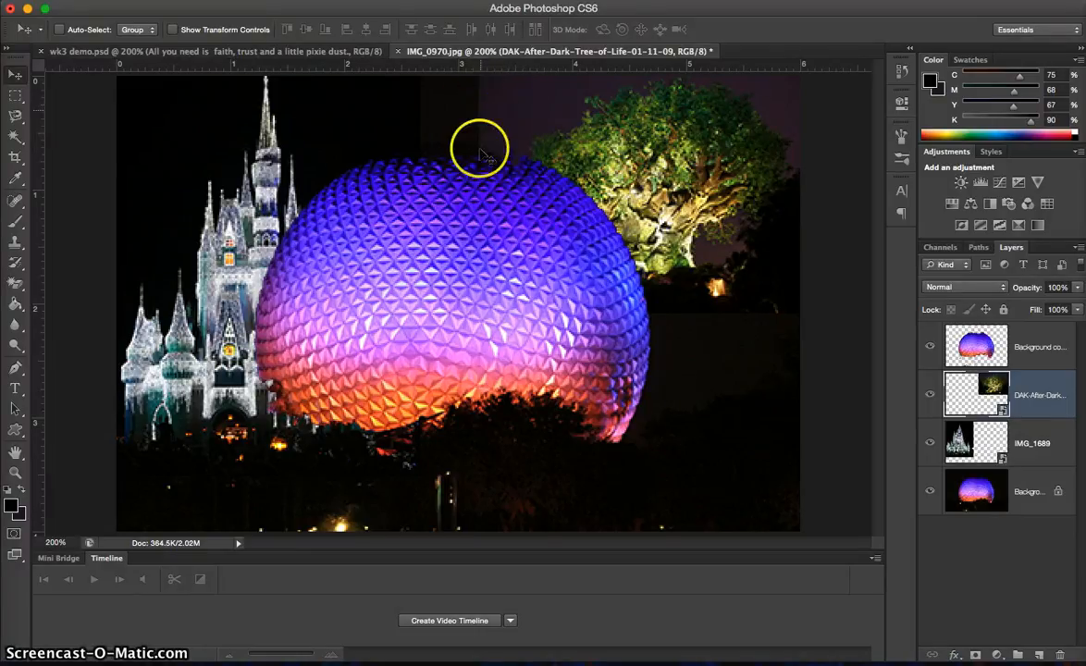
click(2, 62)
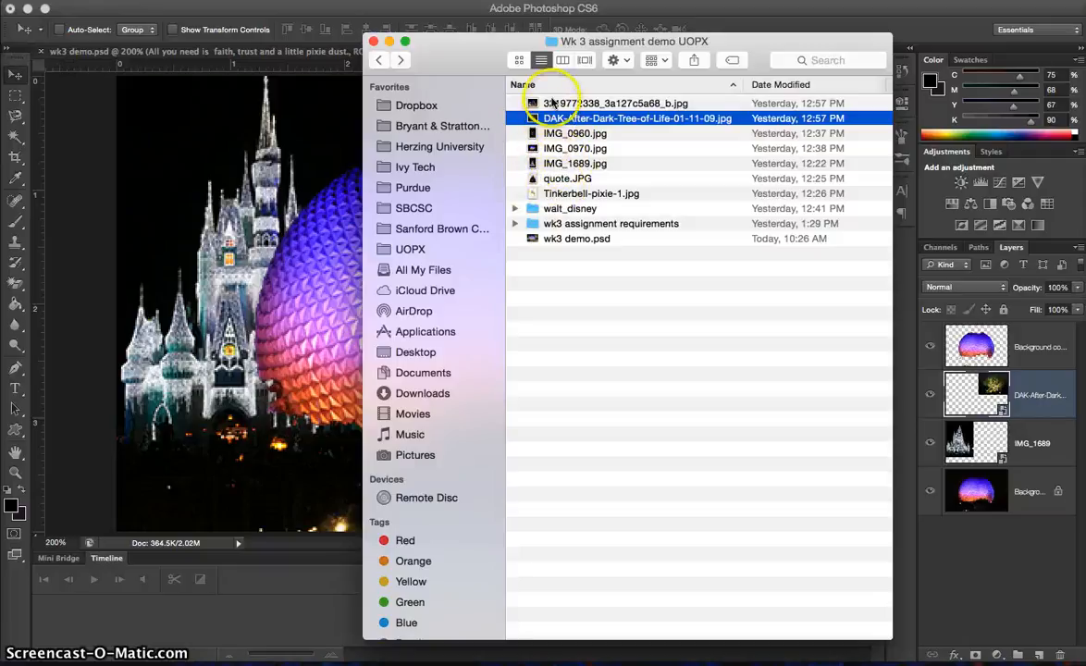
drag(537, 109, 246, 404)
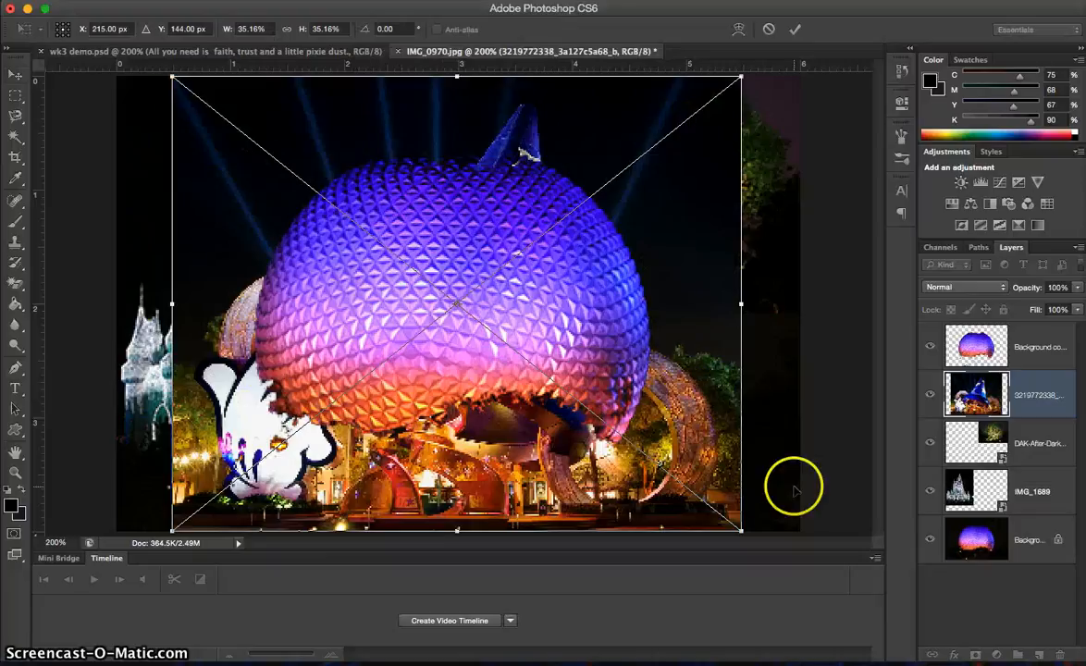
drag(741, 529, 316, 280)
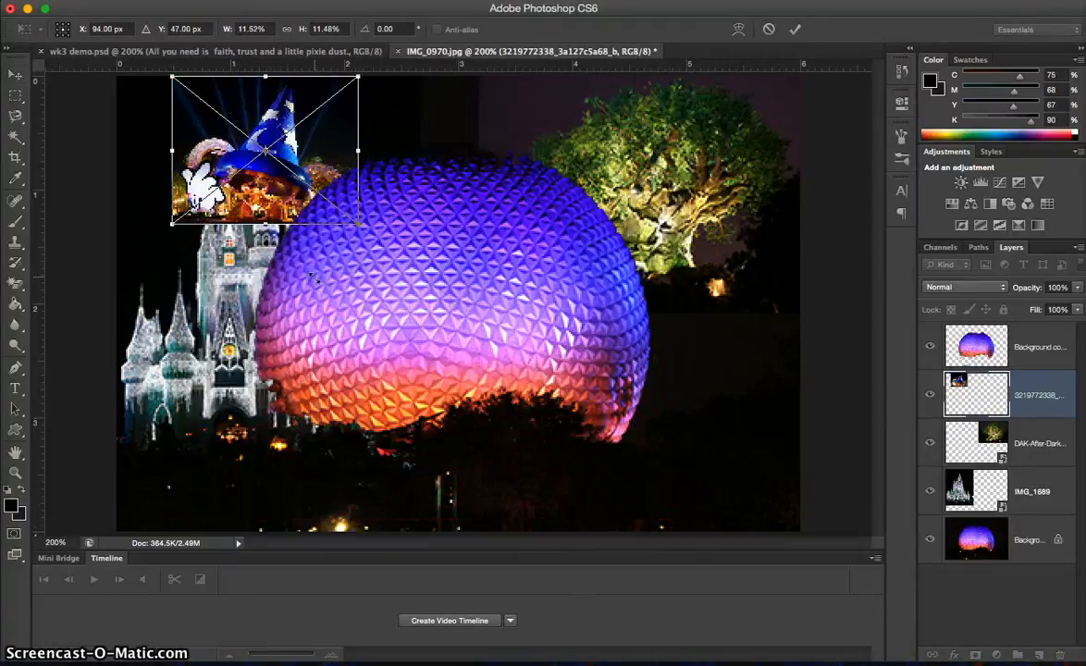
drag(266, 153, 709, 452)
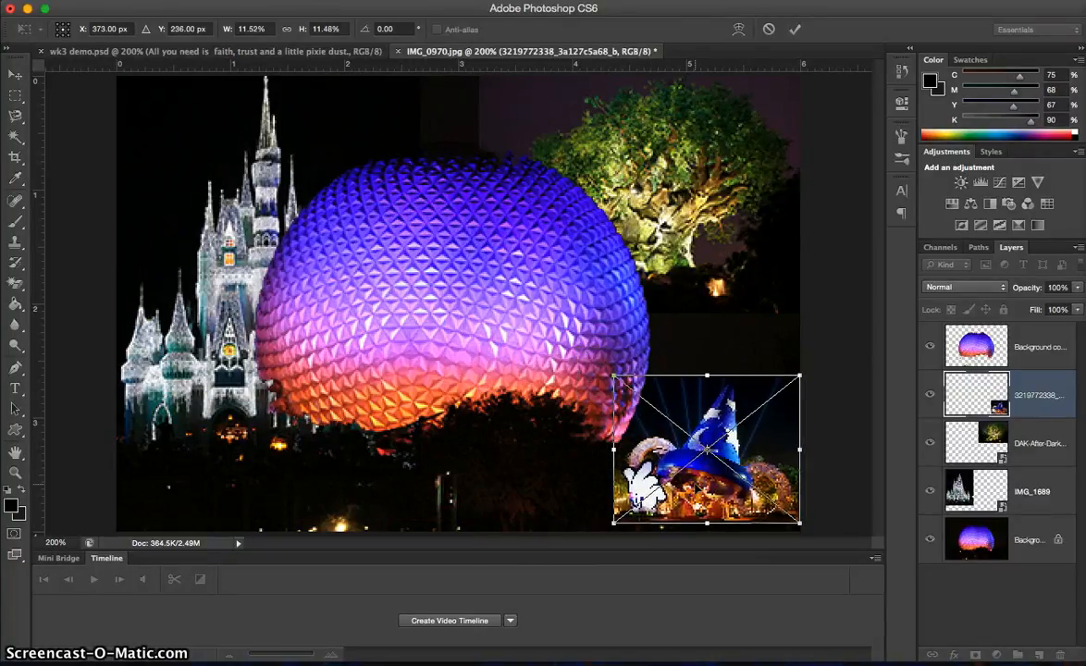
key(Return)
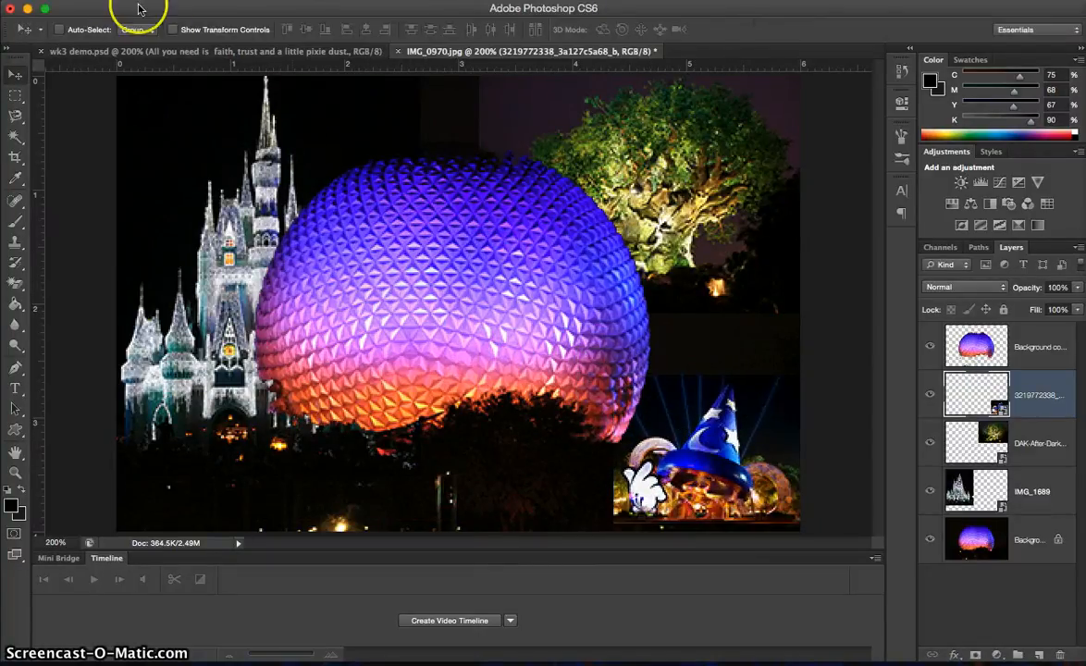
Flip the placed sorcerer hat photo horizontally
click(143, 0)
mouse_move(108, 0)
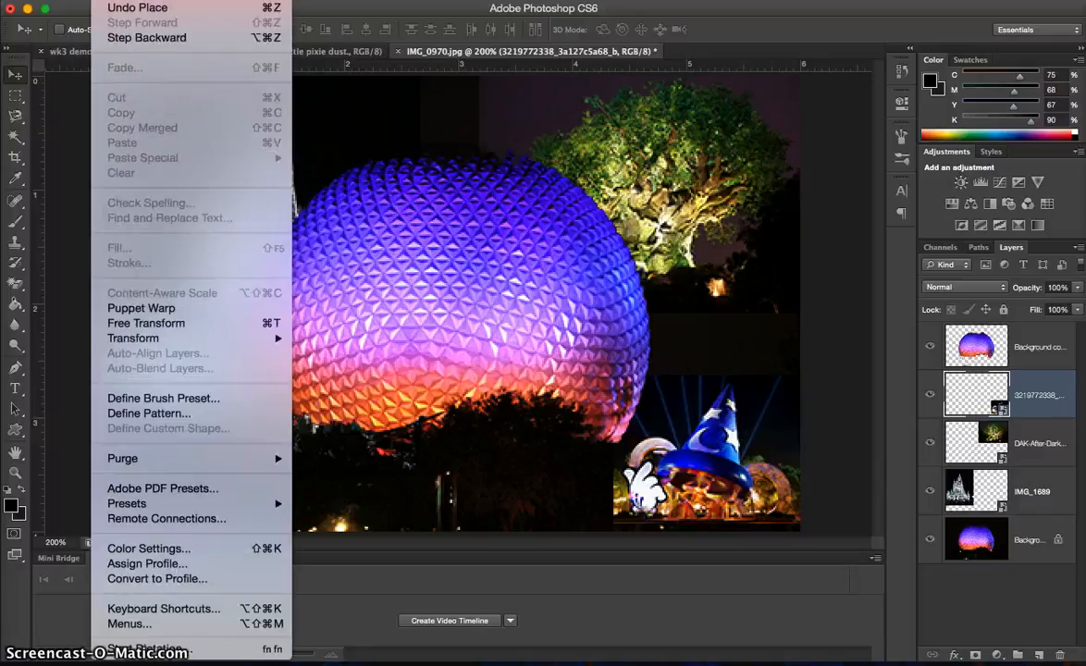
mouse_move(134, 345)
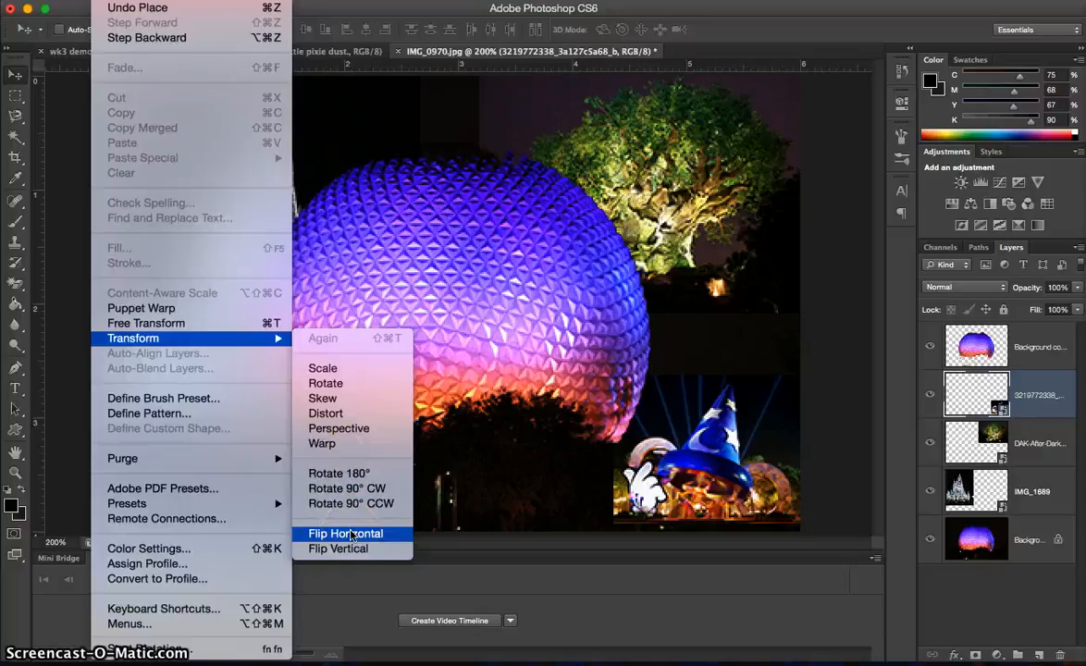
click(351, 534)
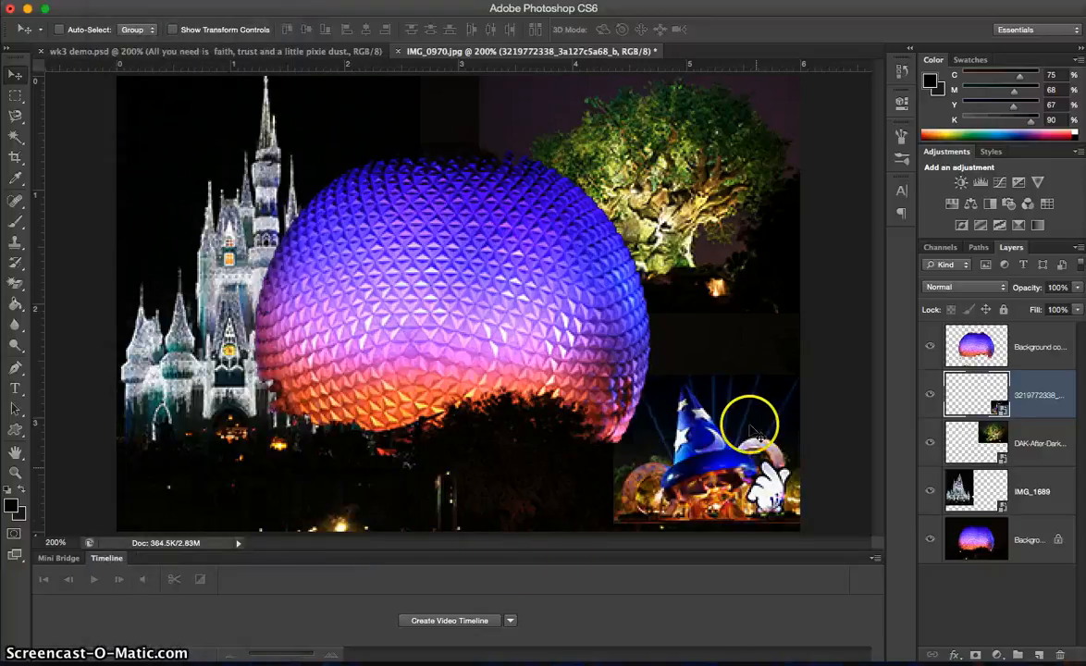
Enlarge the hat photo slightly and seat it against the canvas's lower-right corner
key(super+t)
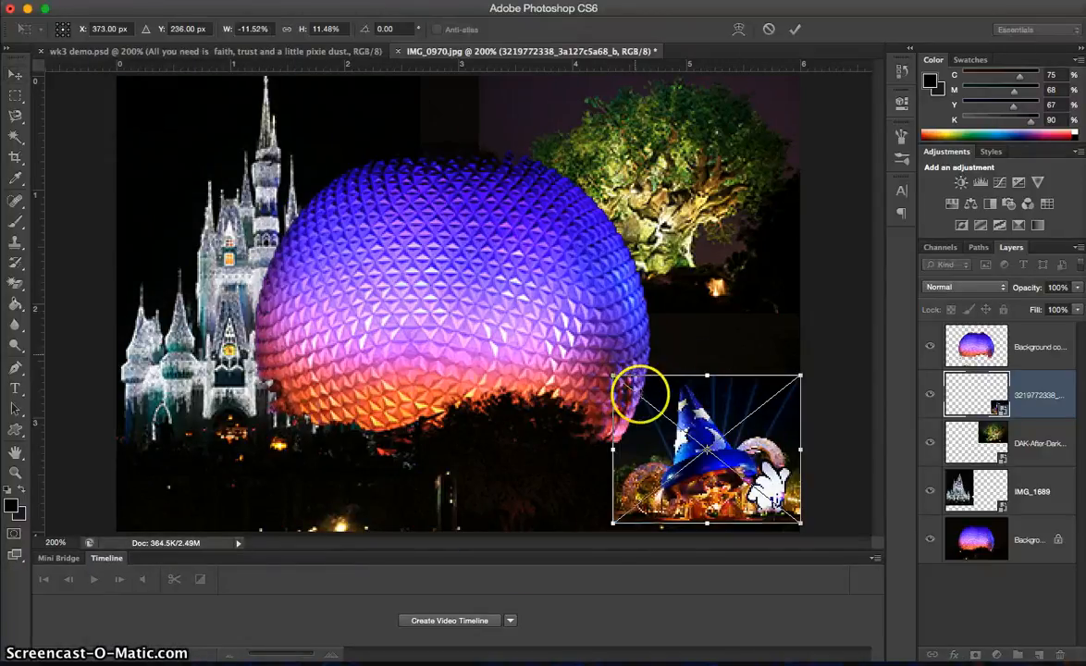
drag(610, 372, 568, 361)
key(Return)
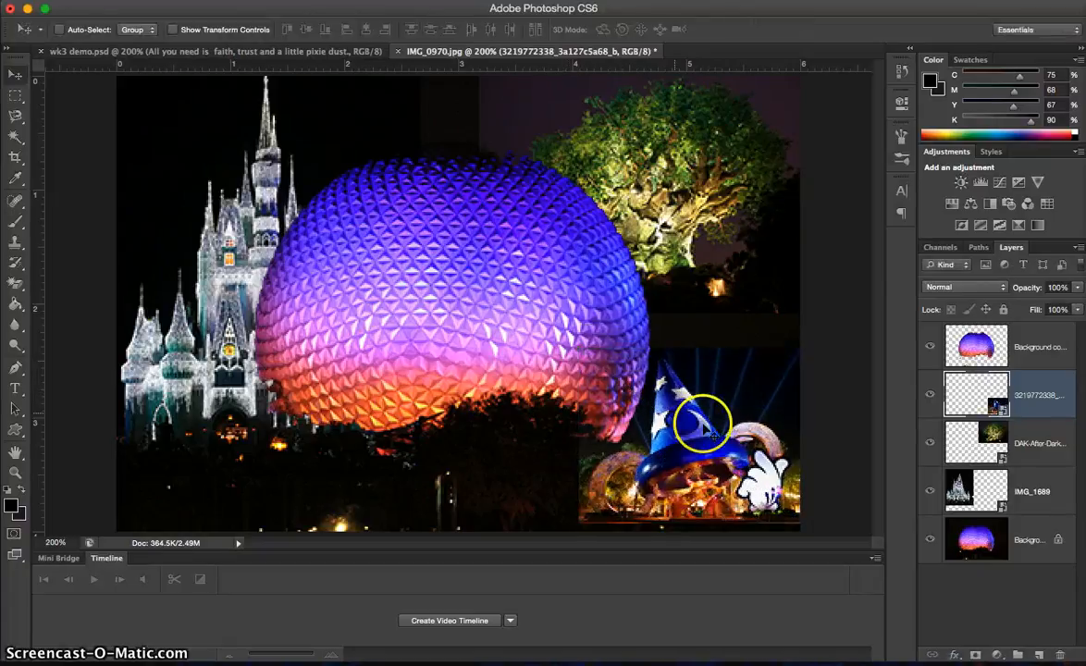
mouse_move(705, 426)
mouse_down()
mouse_move(735, 417)
mouse_move(734, 437)
mouse_move(714, 428)
mouse_up()
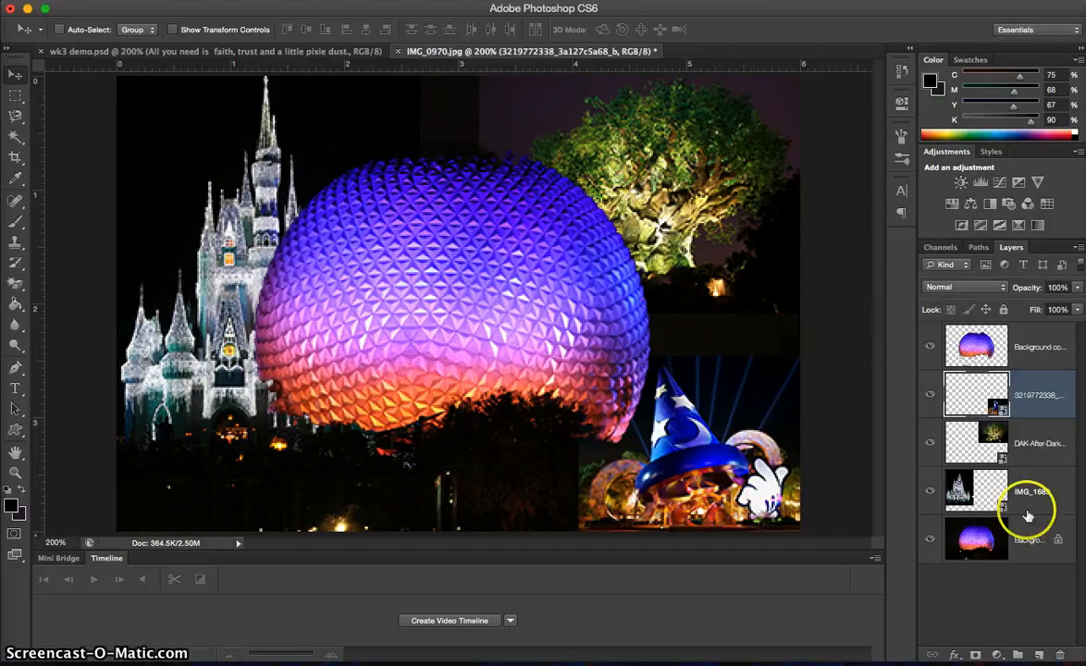
Rasterize the Tree of Life layer and soften its hard left edge with a 23 px Eraser at 0% hardness
click(1044, 441)
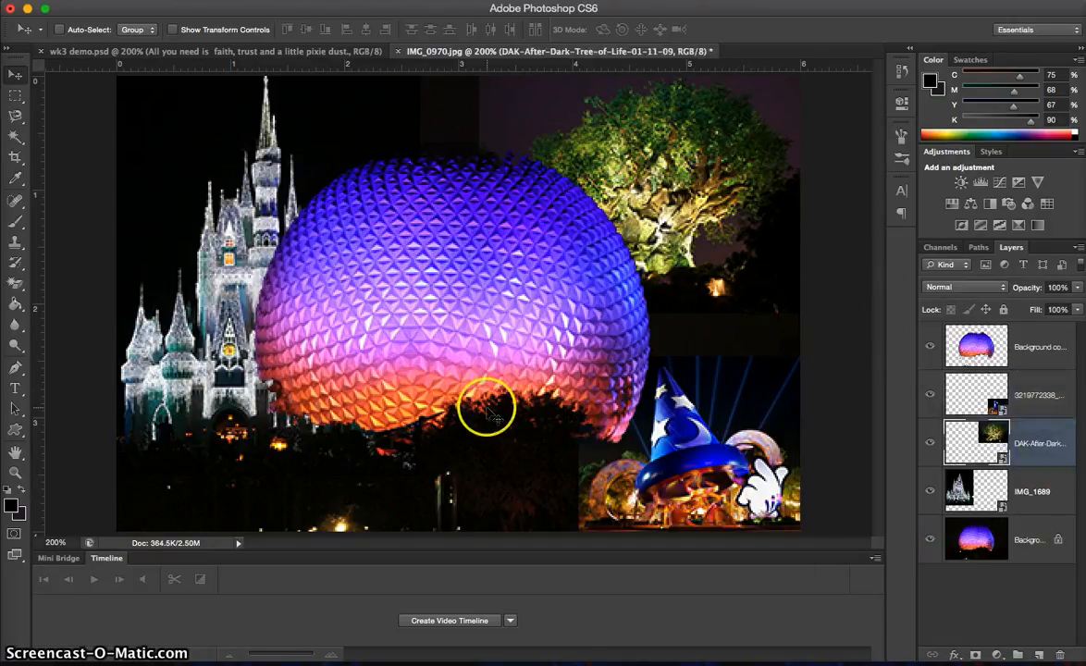
click(14, 283)
drag(14, 283, 51, 287)
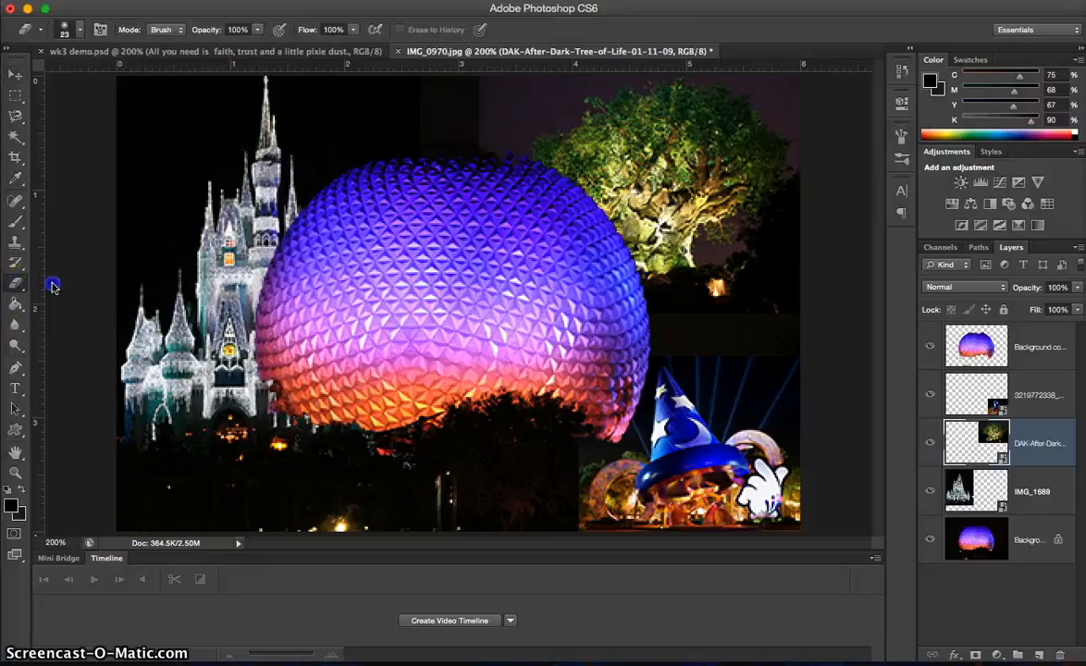
click(82, 31)
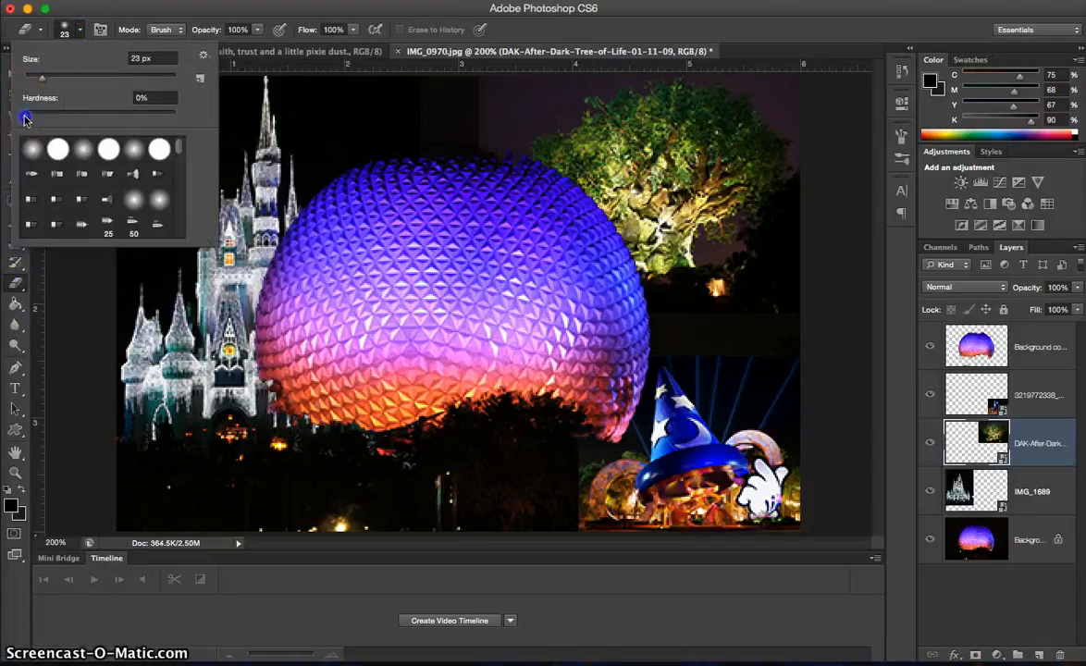
click(25, 118)
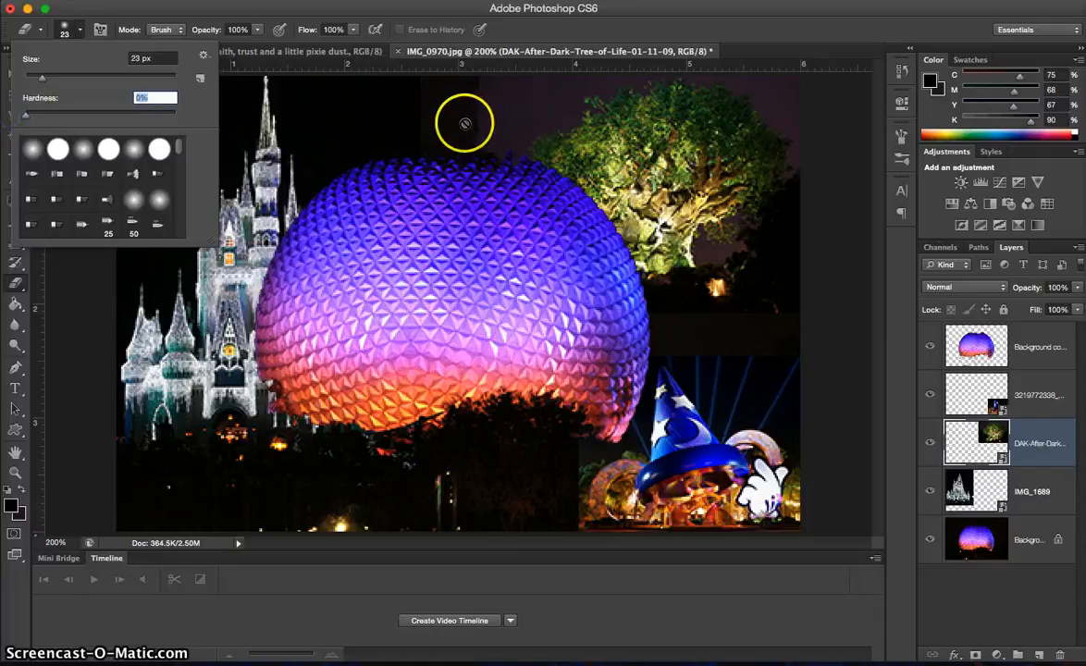
click(1038, 451)
right_click(1038, 451)
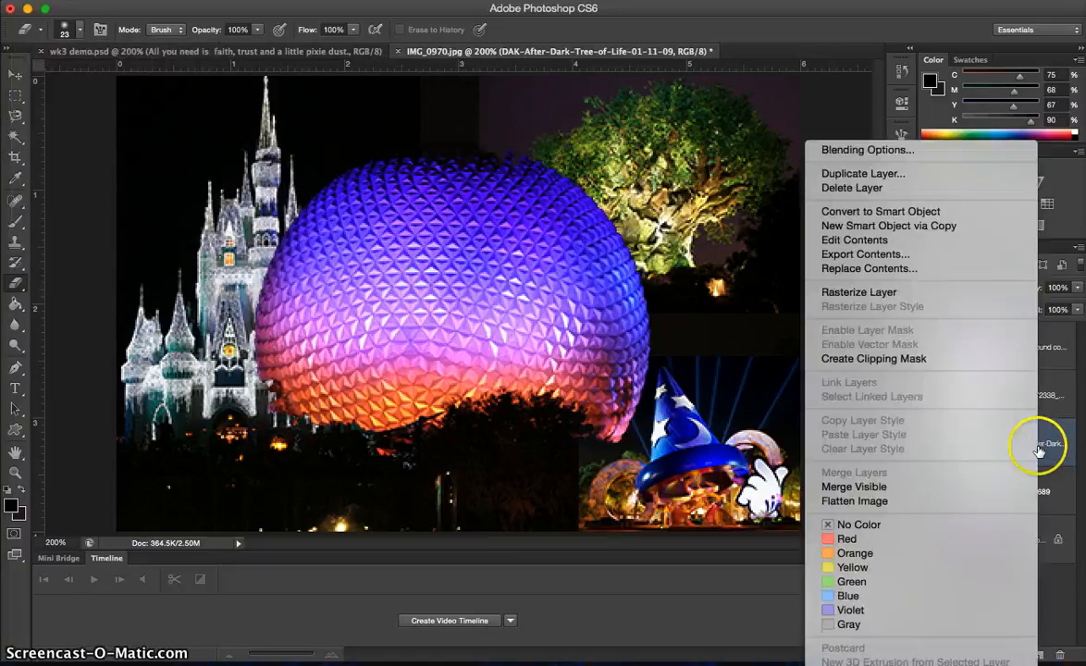
click(886, 297)
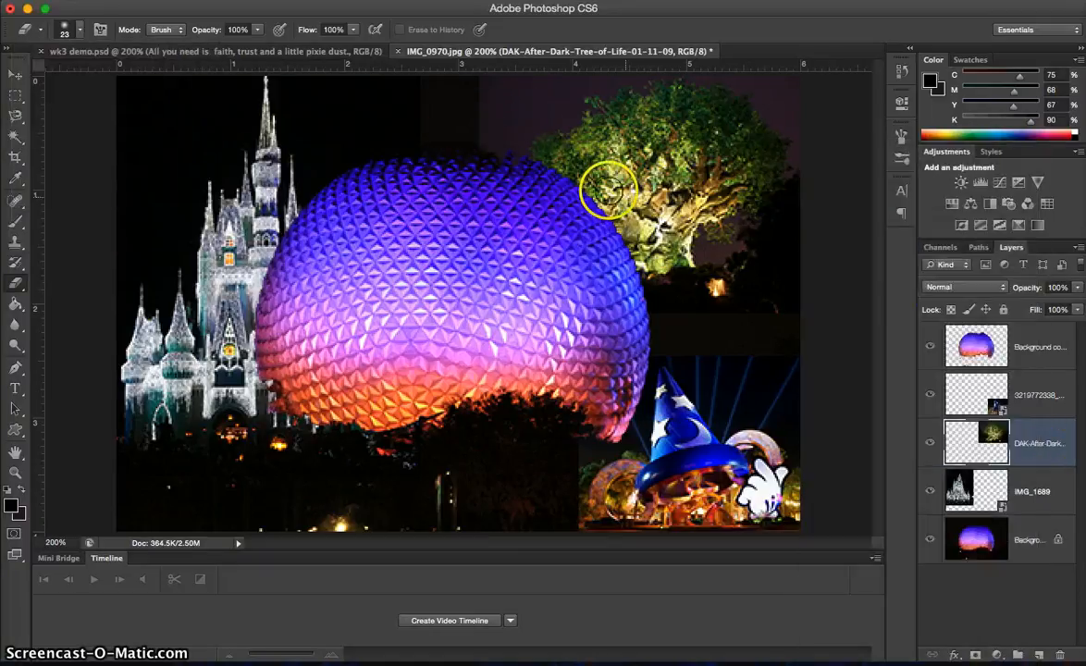
mouse_move(493, 83)
mouse_down()
mouse_move(513, 87)
mouse_move(501, 118)
mouse_up()
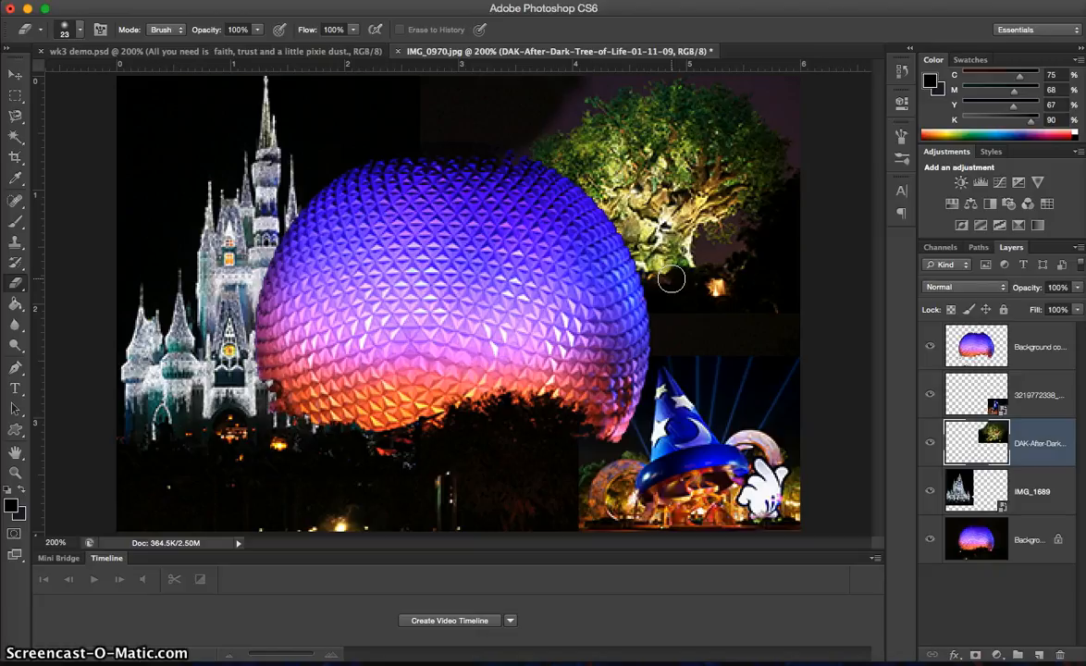
Apply the Tiles filter to the IMG_1689 castle layer with 10 tiles, 10% maximum offset and background color fill
click(1055, 495)
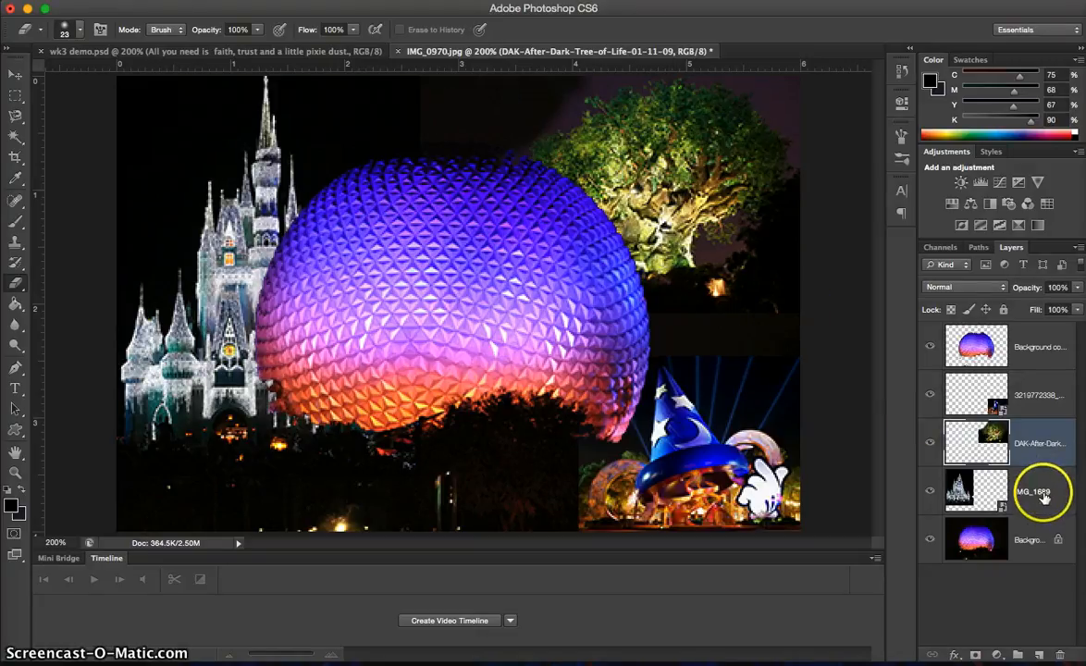
click(322, 1)
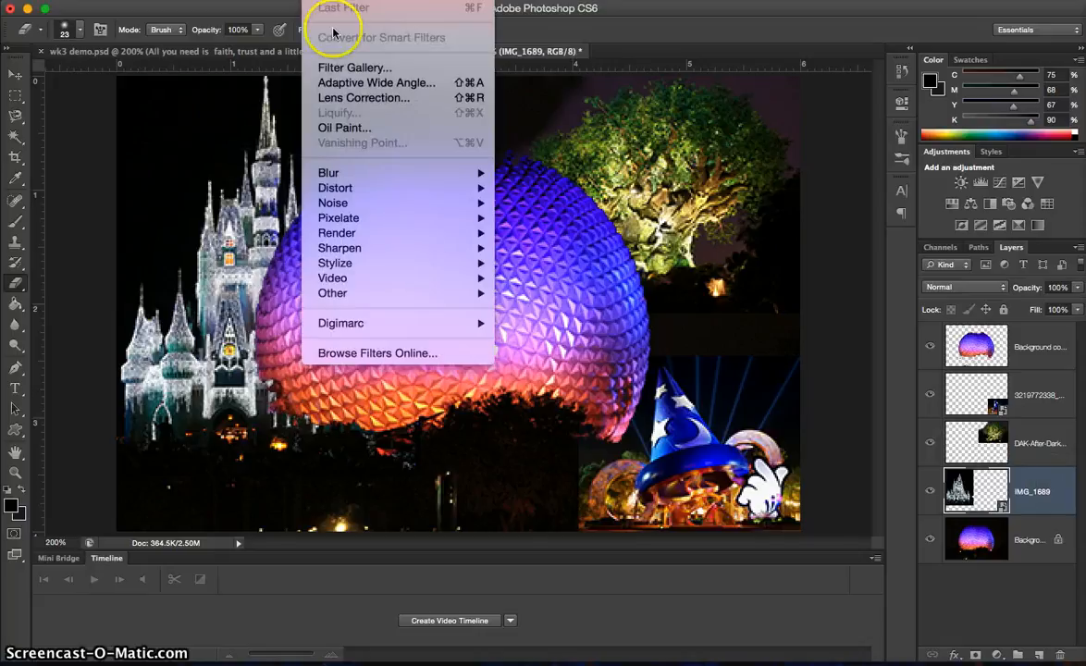
mouse_move(431, 265)
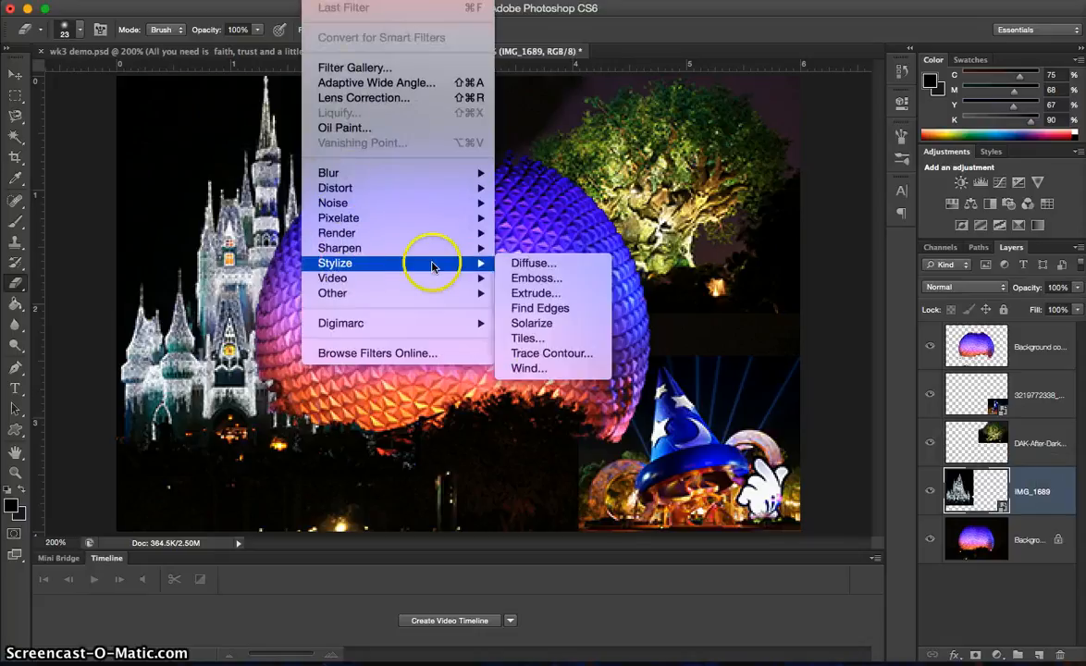
click(528, 341)
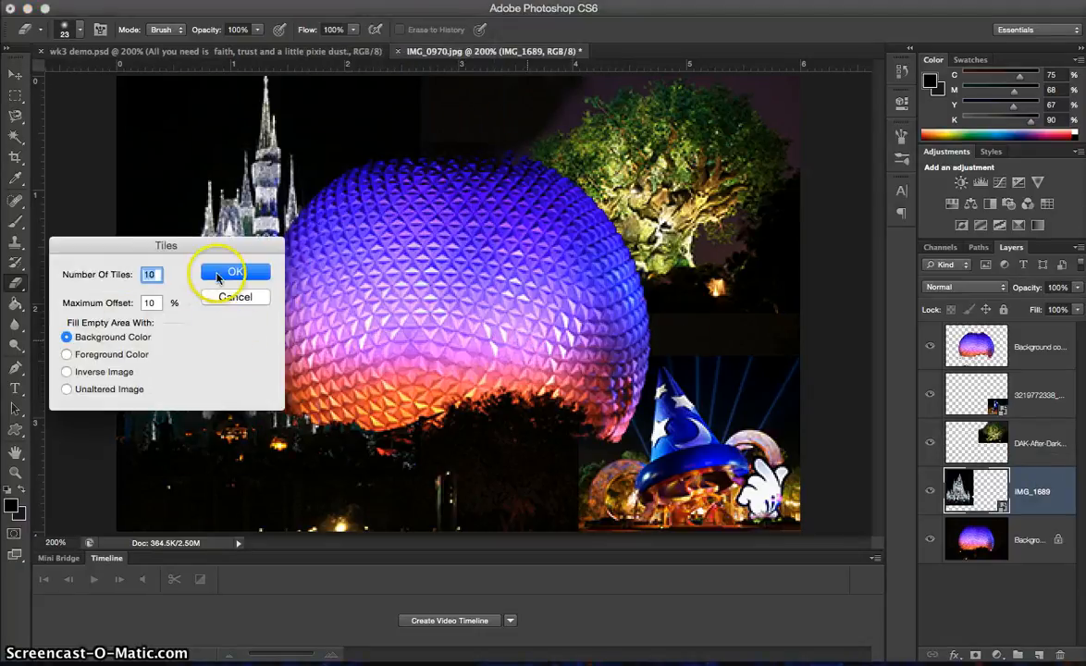
click(218, 277)
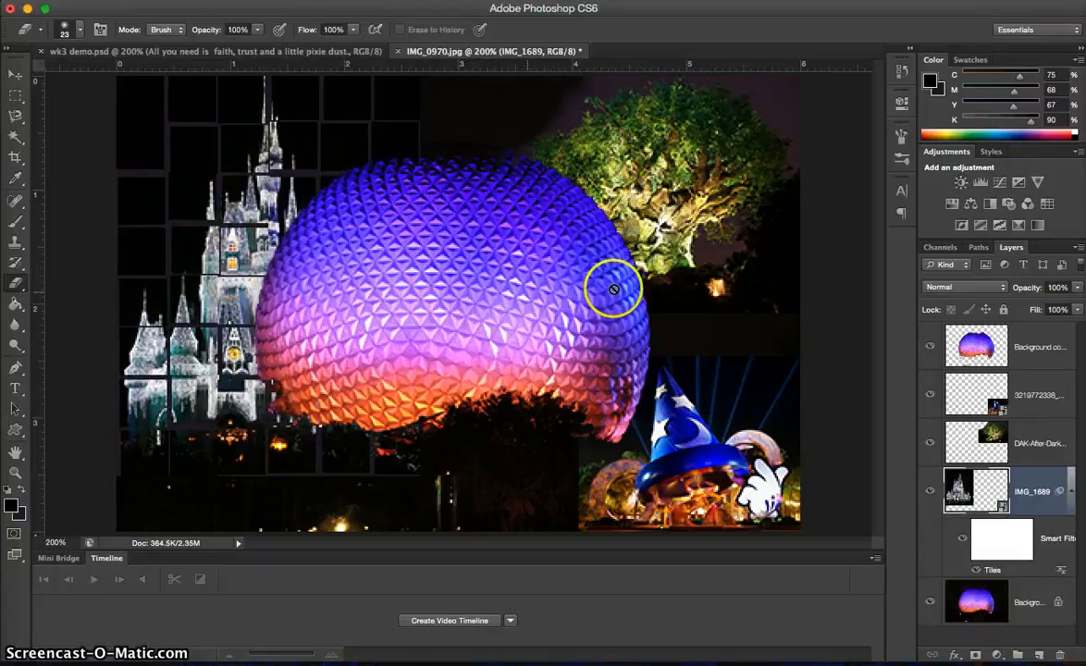
Apply the Wind filter to the Background copy sphere layer with the Wind method and direction From the Right
click(1037, 347)
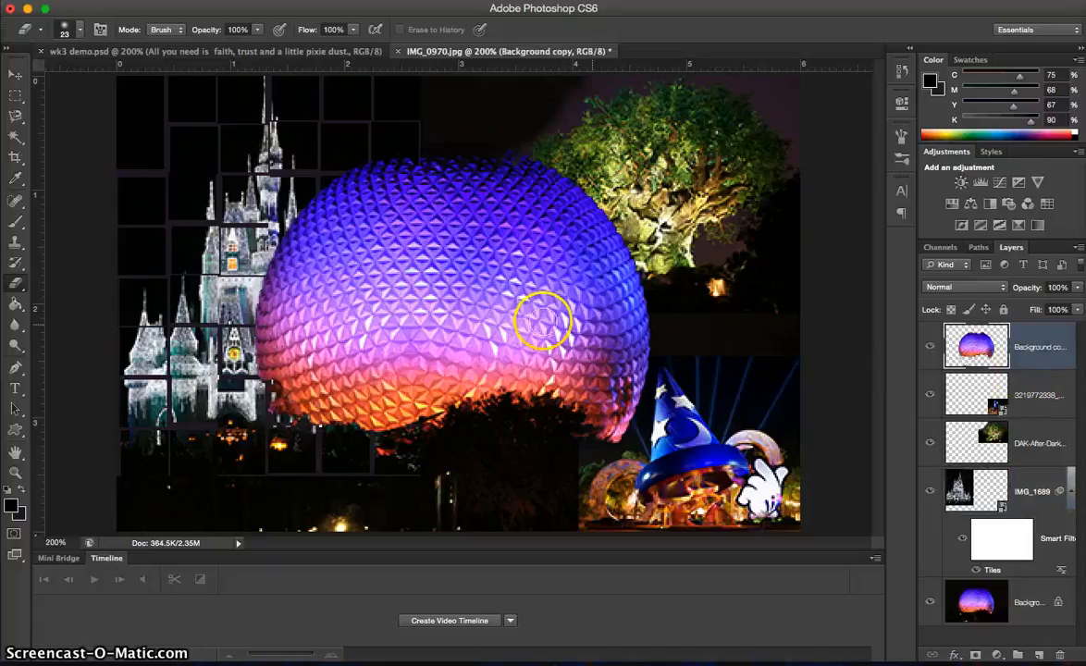
click(16, 78)
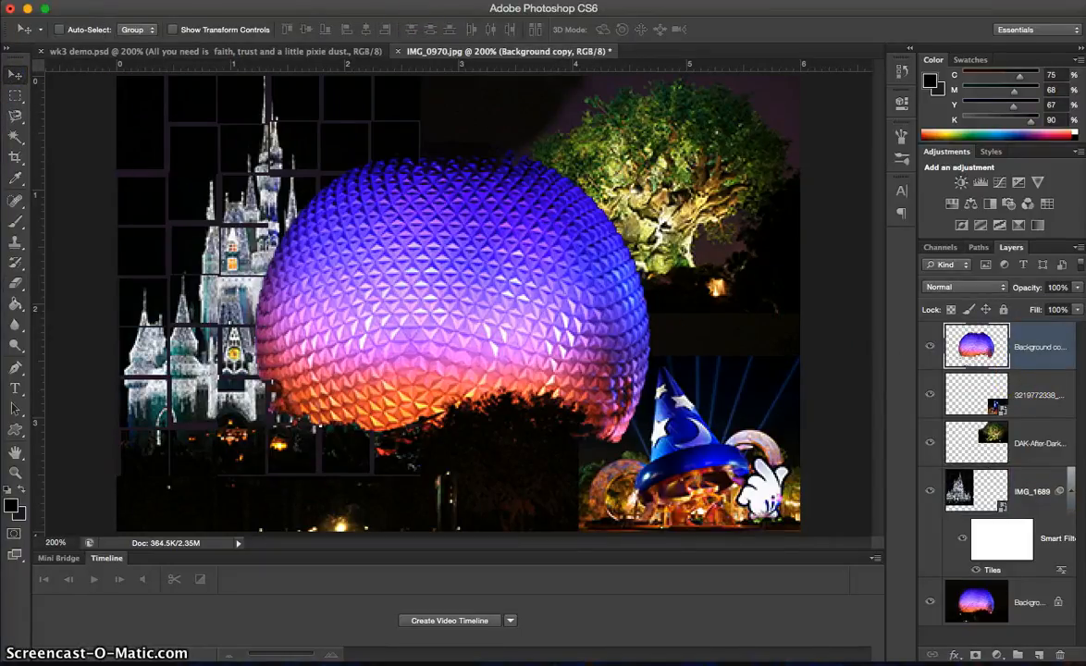
click(318, 1)
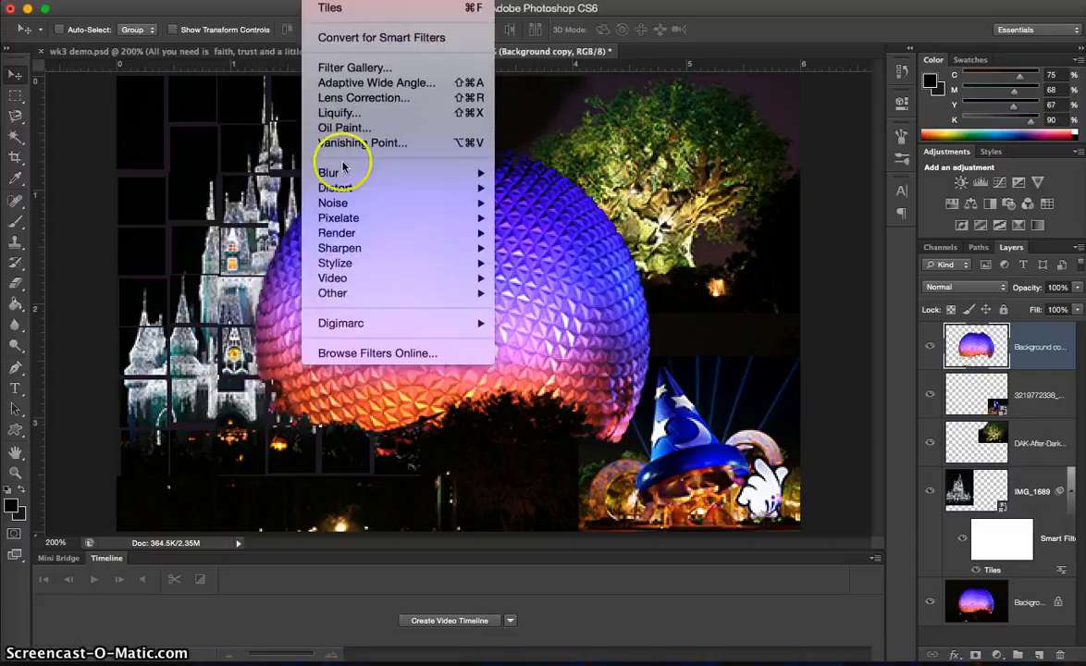
mouse_move(427, 263)
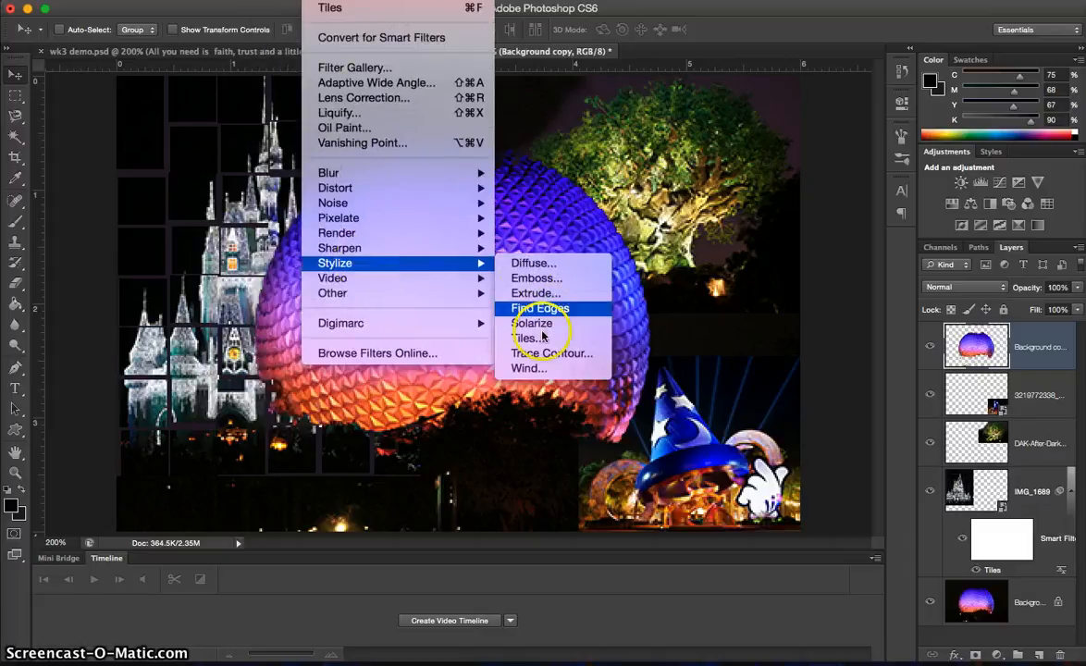
click(532, 368)
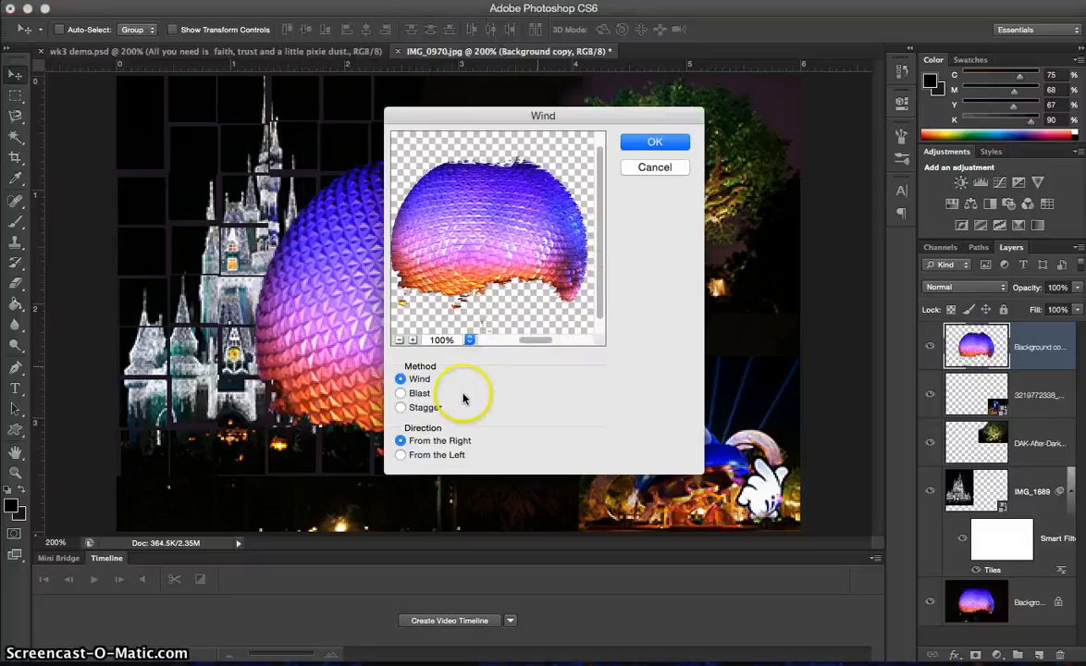
click(419, 396)
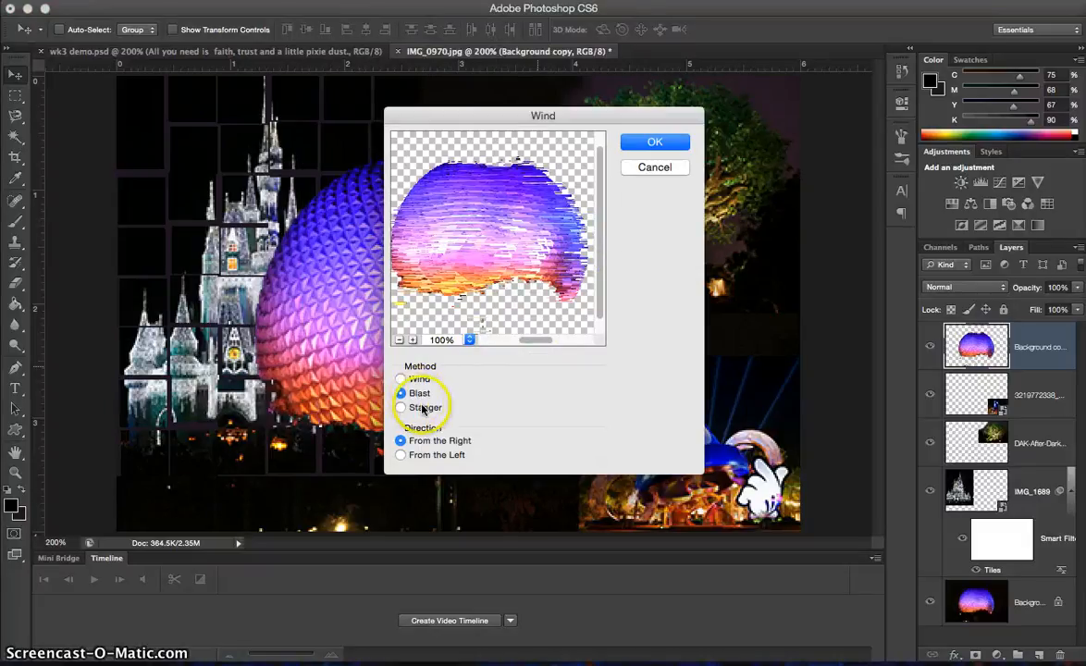
click(421, 408)
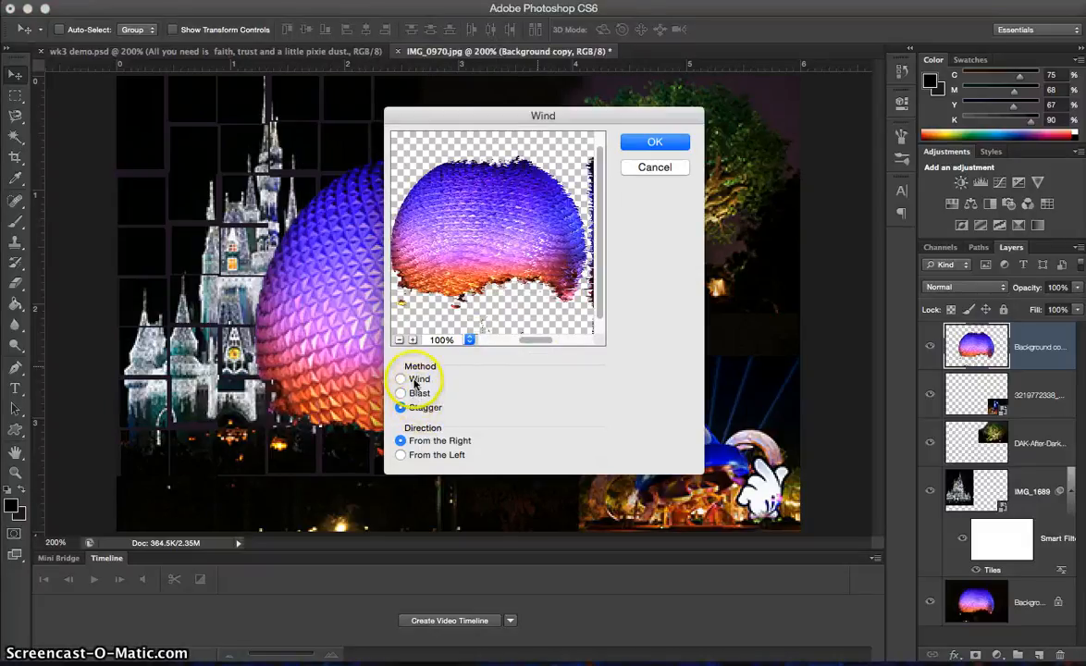
click(414, 381)
click(400, 455)
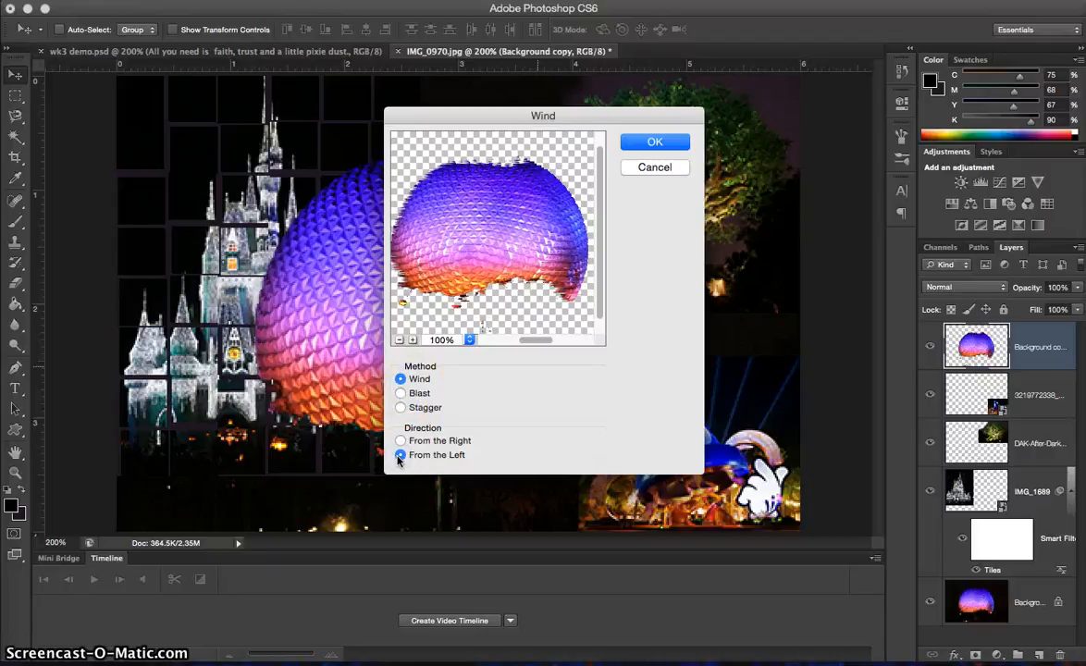
click(401, 442)
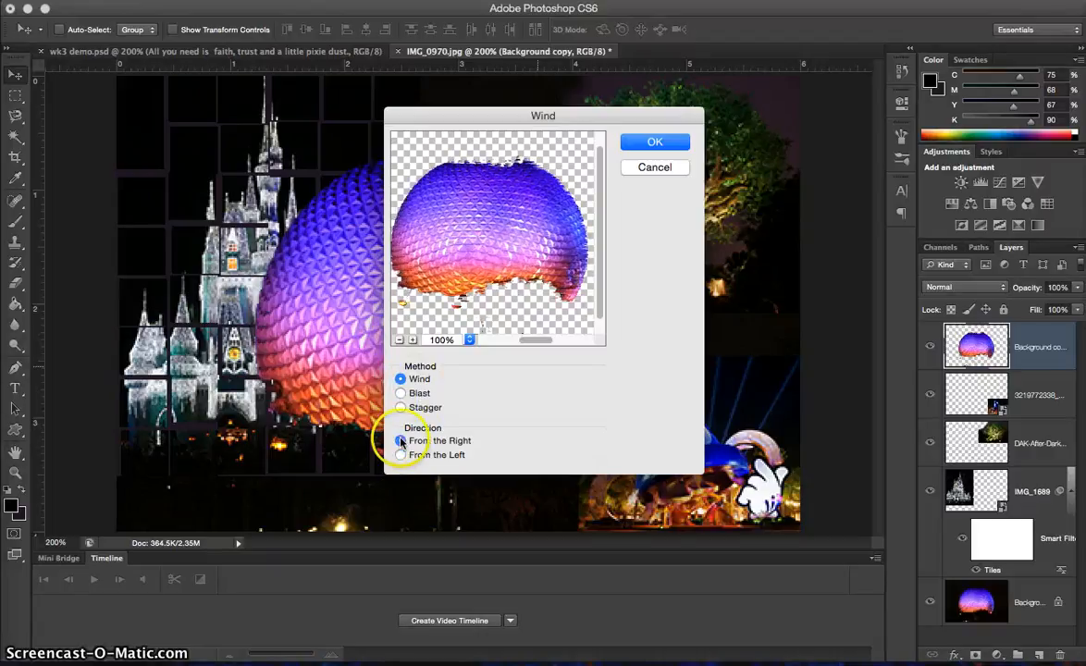
click(655, 142)
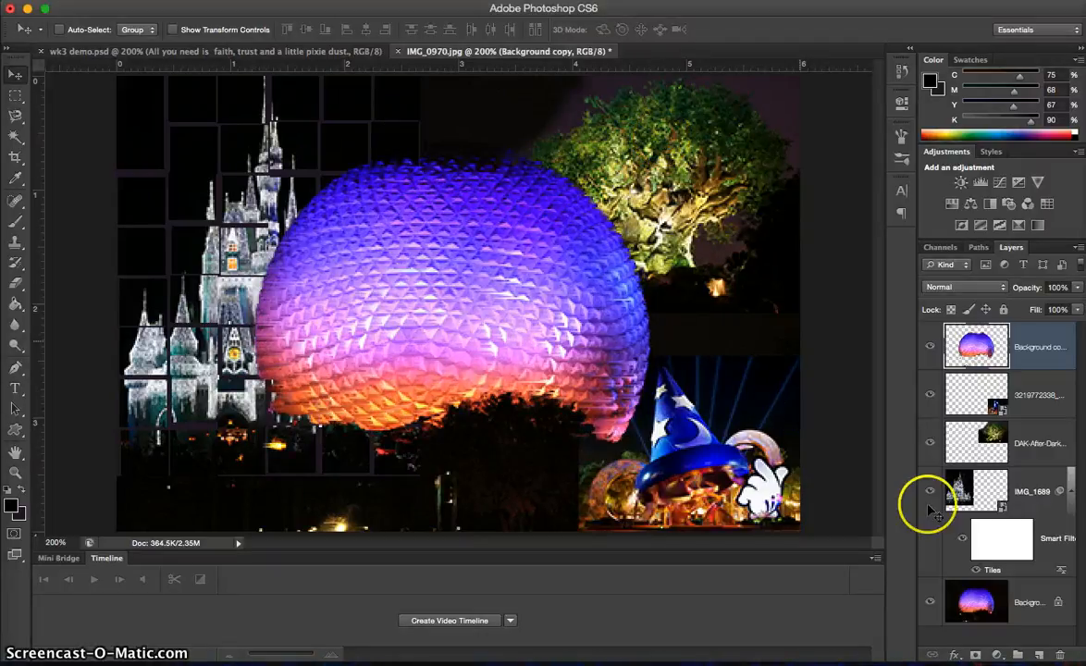
Try the Clouds render filter on the Tree of Life layer and undo it
click(1039, 445)
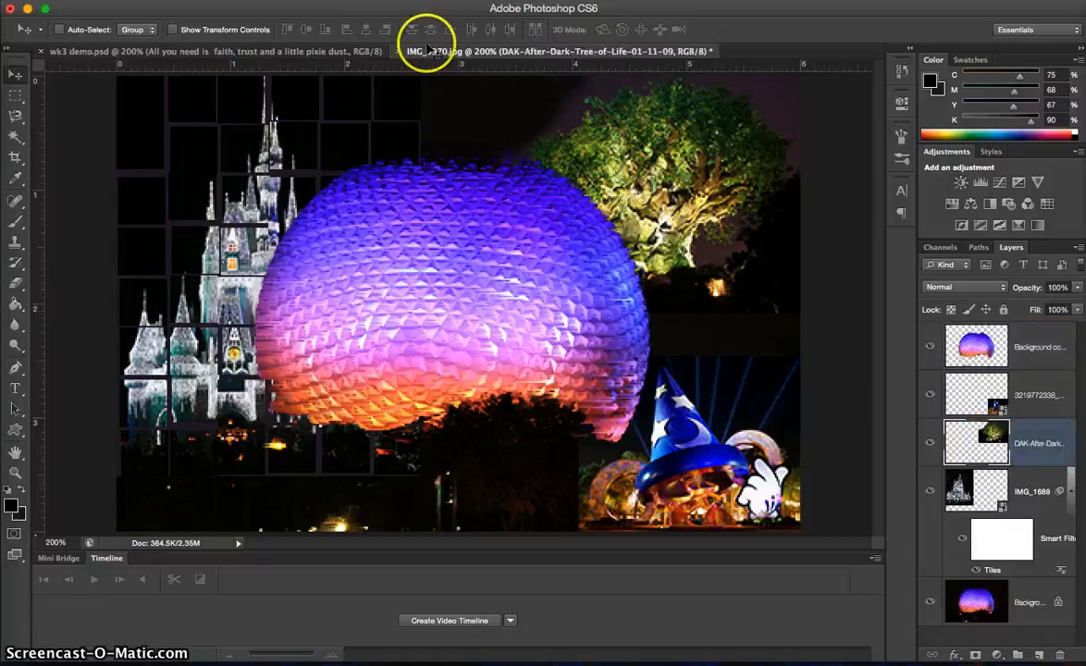
click(319, 1)
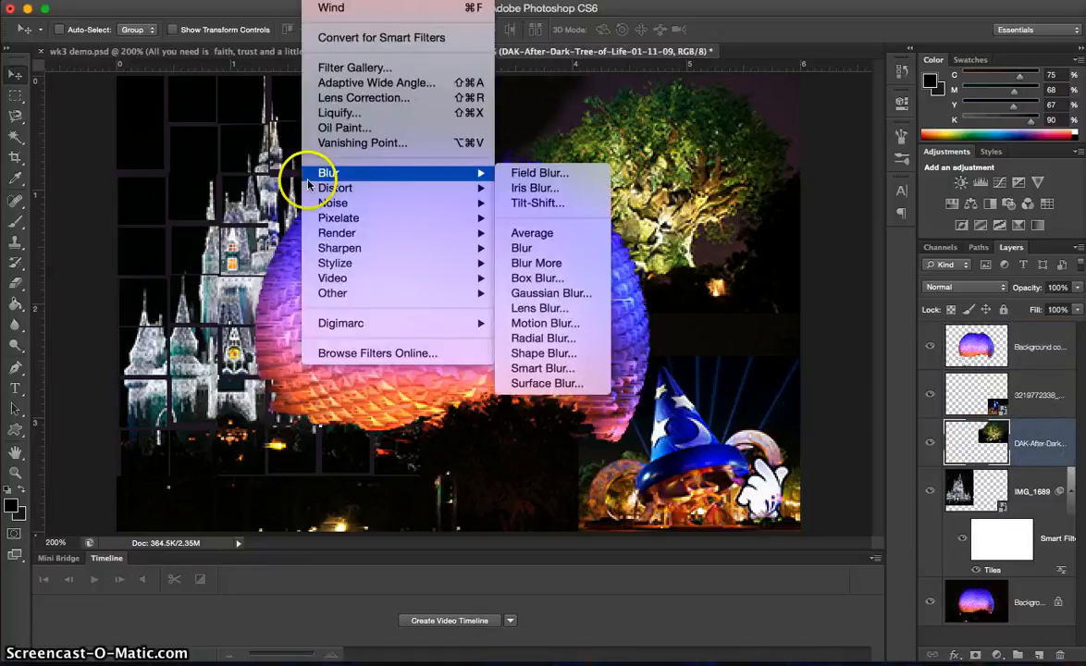
mouse_move(326, 222)
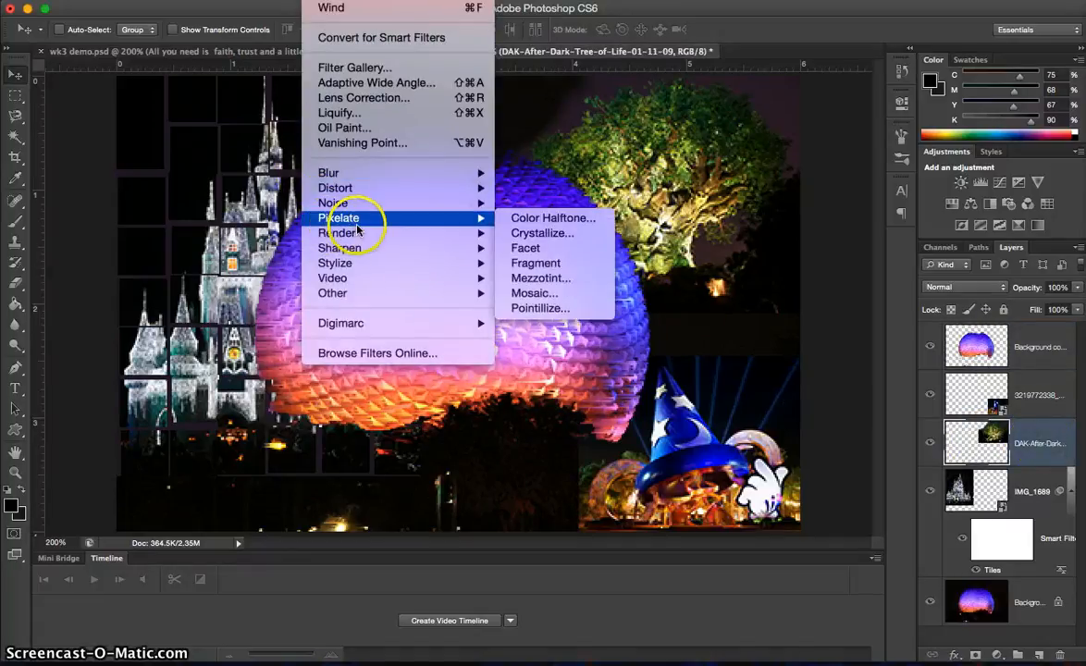
mouse_move(434, 232)
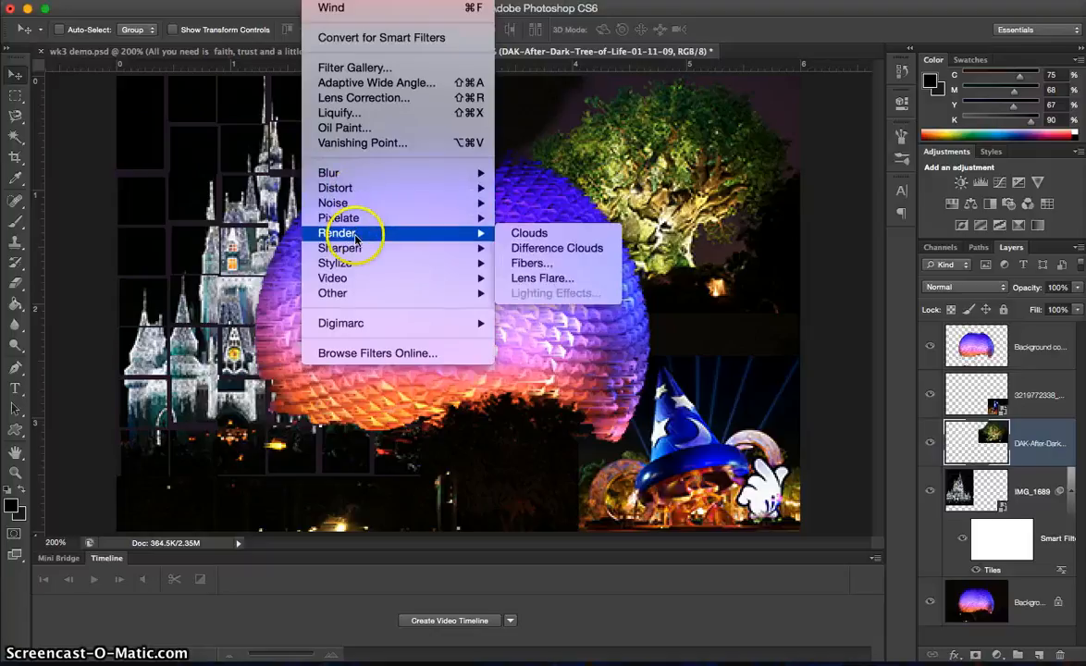
click(553, 238)
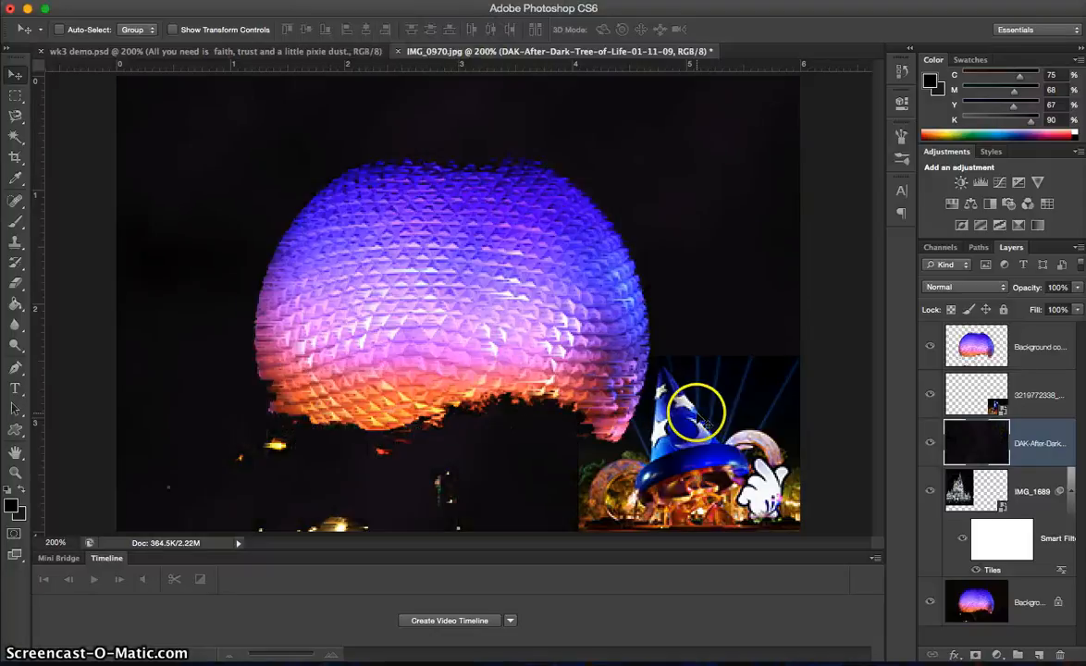
key(super+z)
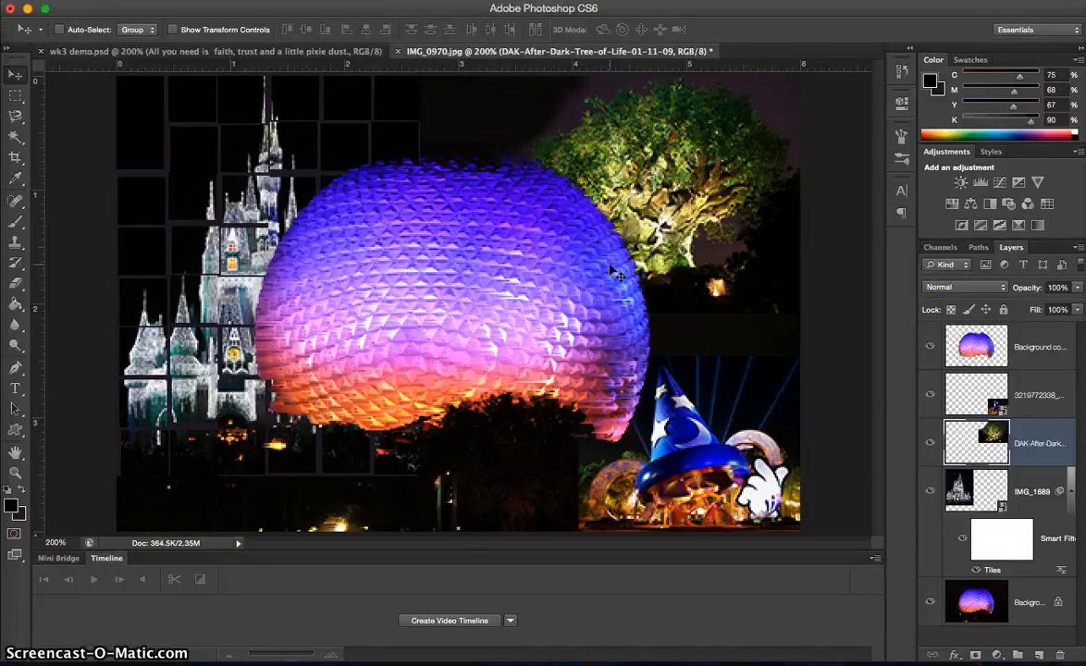
Apply the Tiles filter to the Tree of Life layer with 10 tiles, 10% maximum offset and background color fill
click(1052, 433)
click(285, 0)
mouse_move(320, 0)
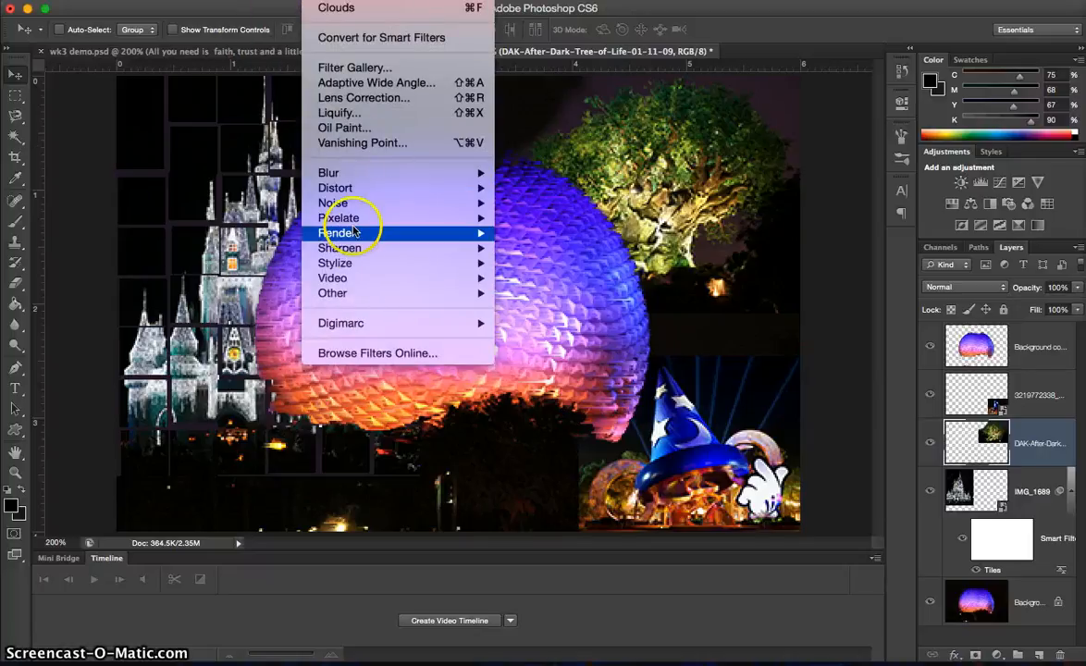
mouse_move(334, 263)
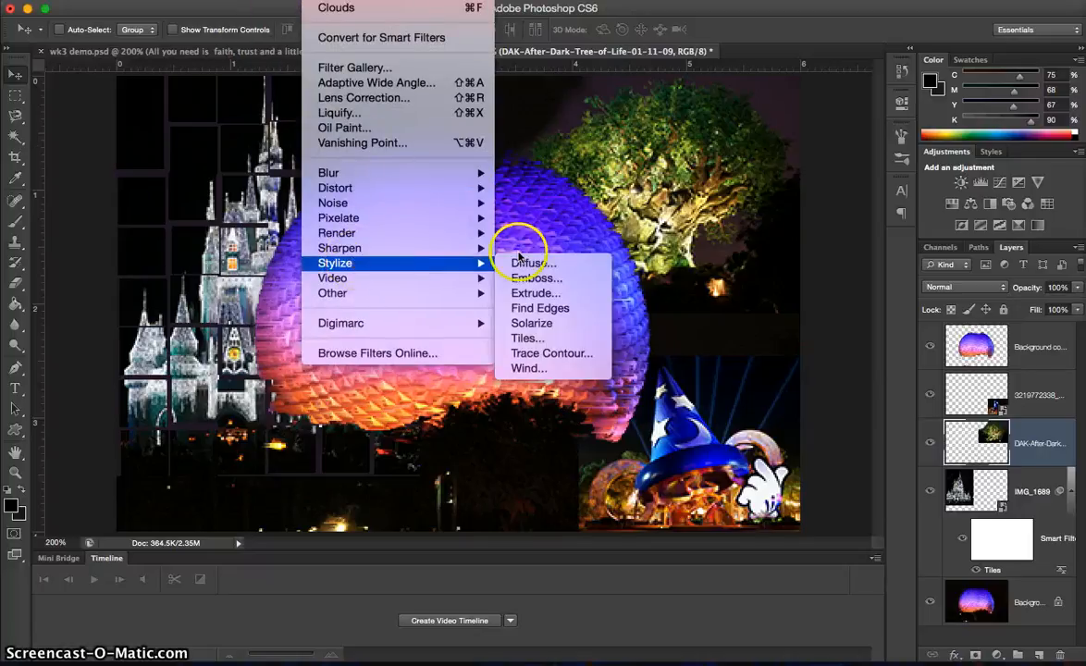
click(527, 337)
click(114, 359)
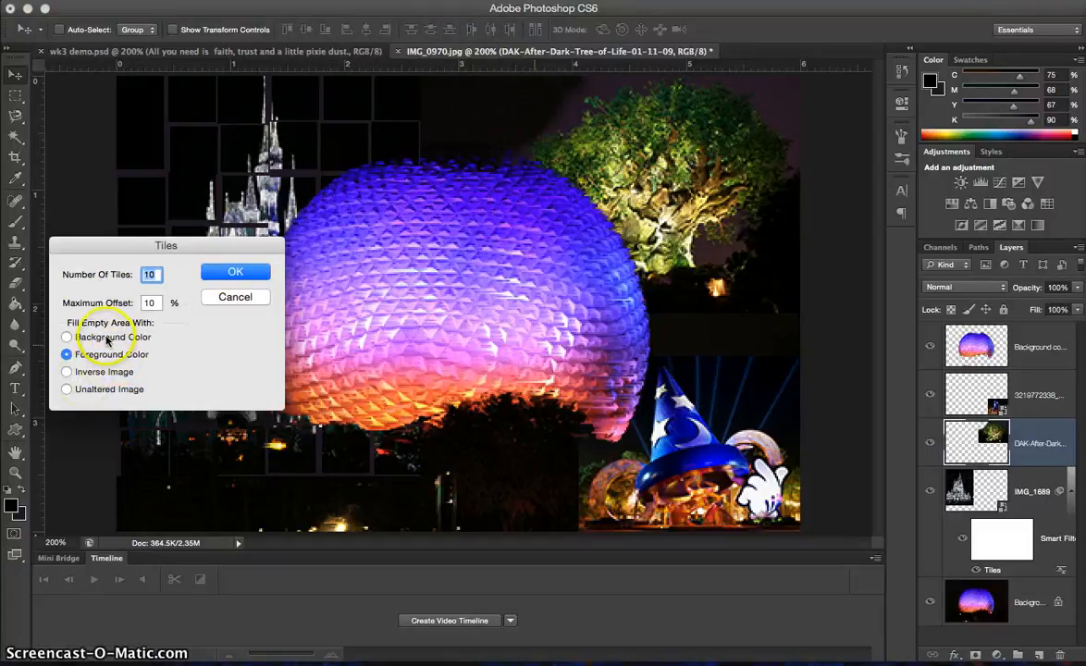
click(235, 272)
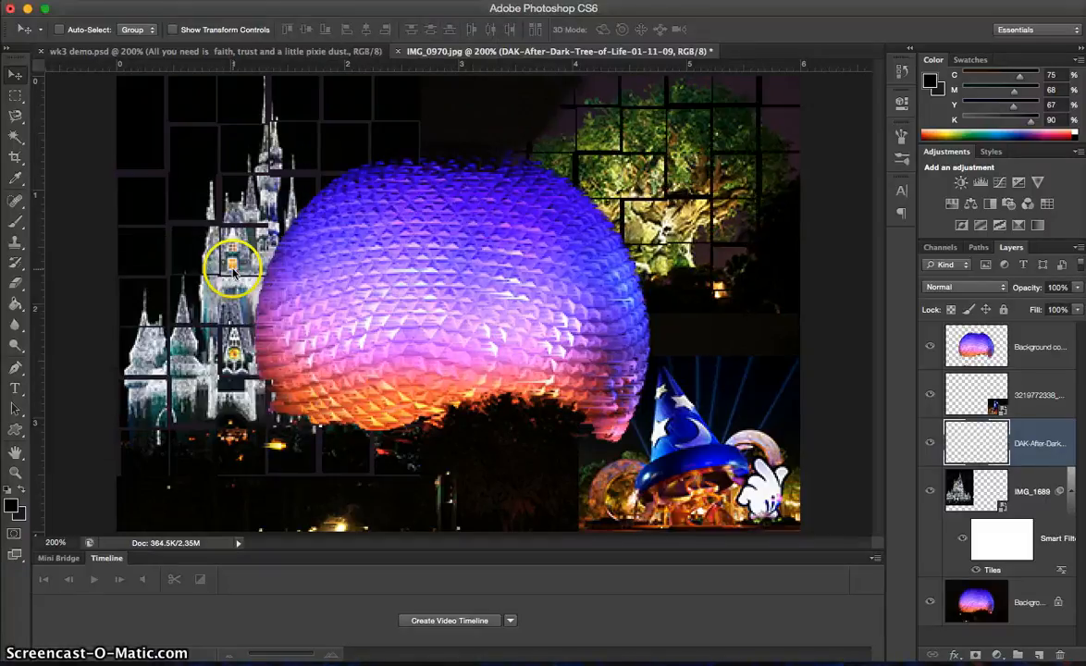
Try the Tiles filter on the sorcerer hat layer with 10 tiles, 10% maximum offset and inverse image fill, and undo it
click(1054, 381)
click(319, 1)
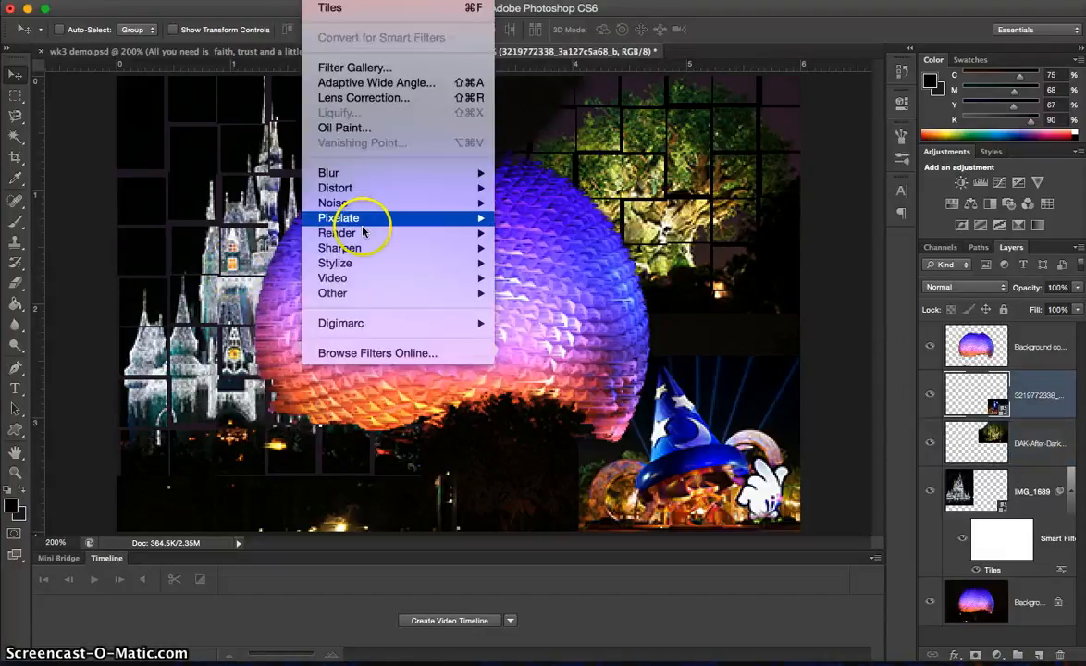
mouse_move(362, 263)
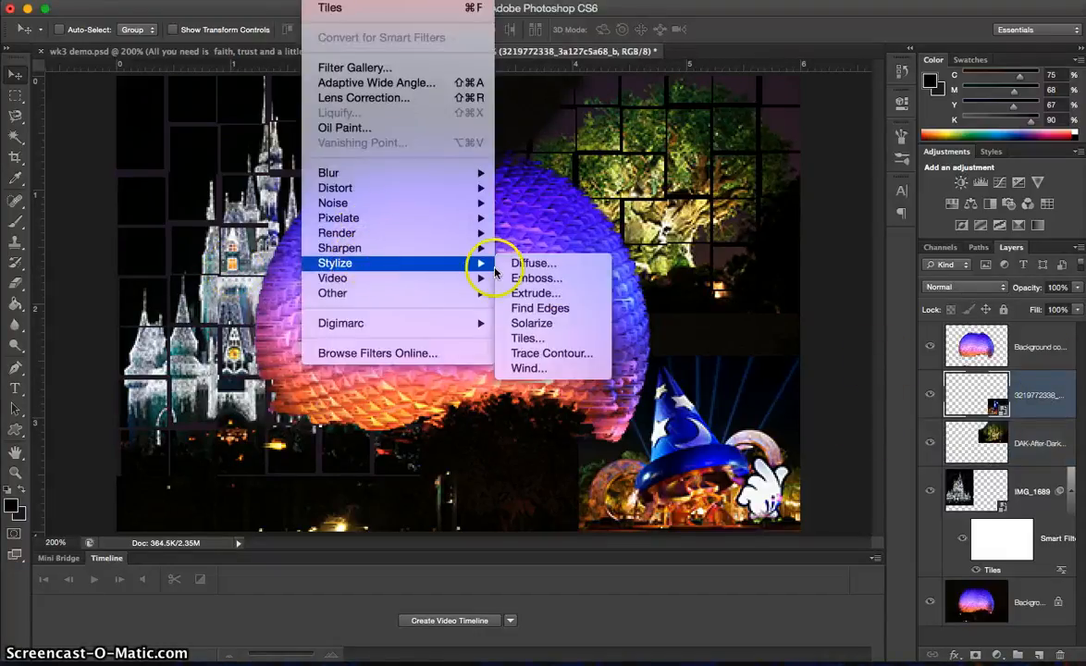
click(523, 337)
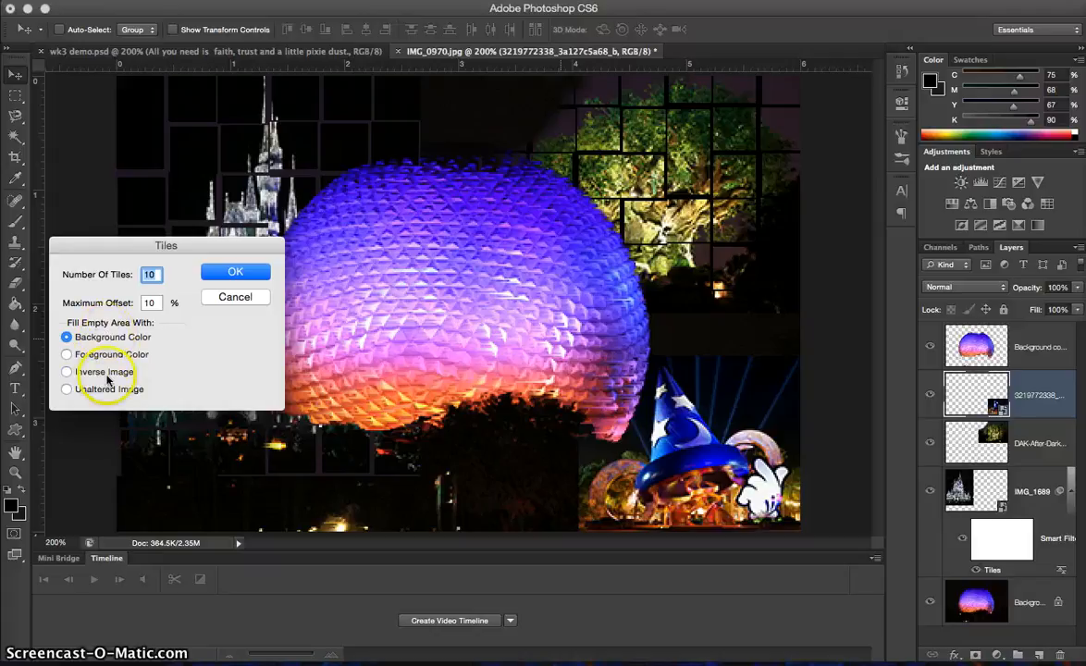
click(232, 270)
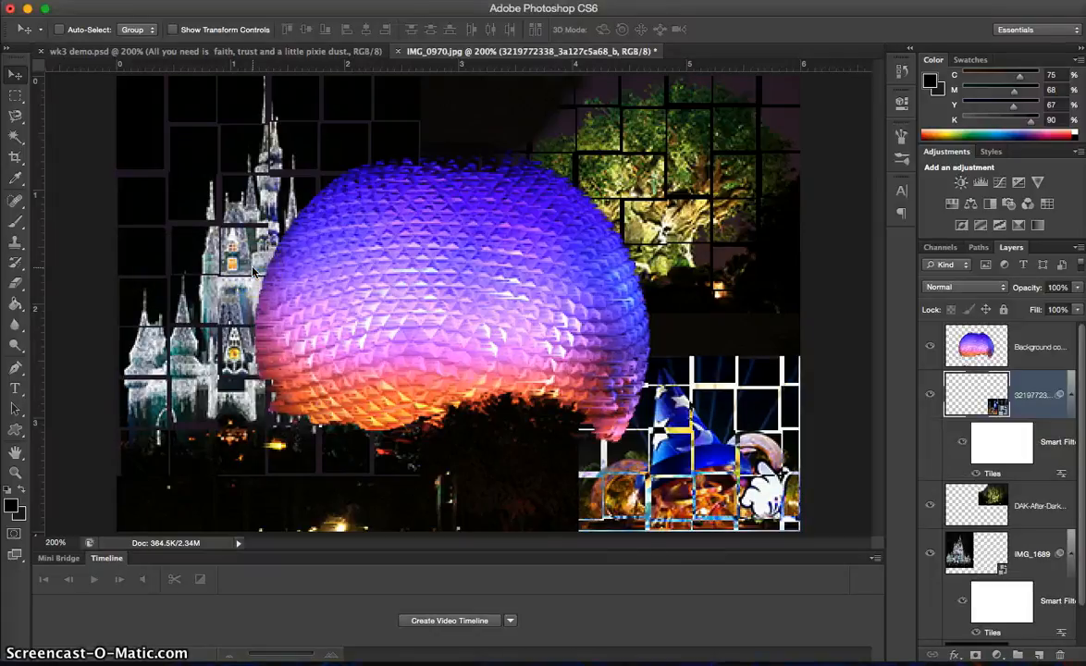
key(ctrl+z)
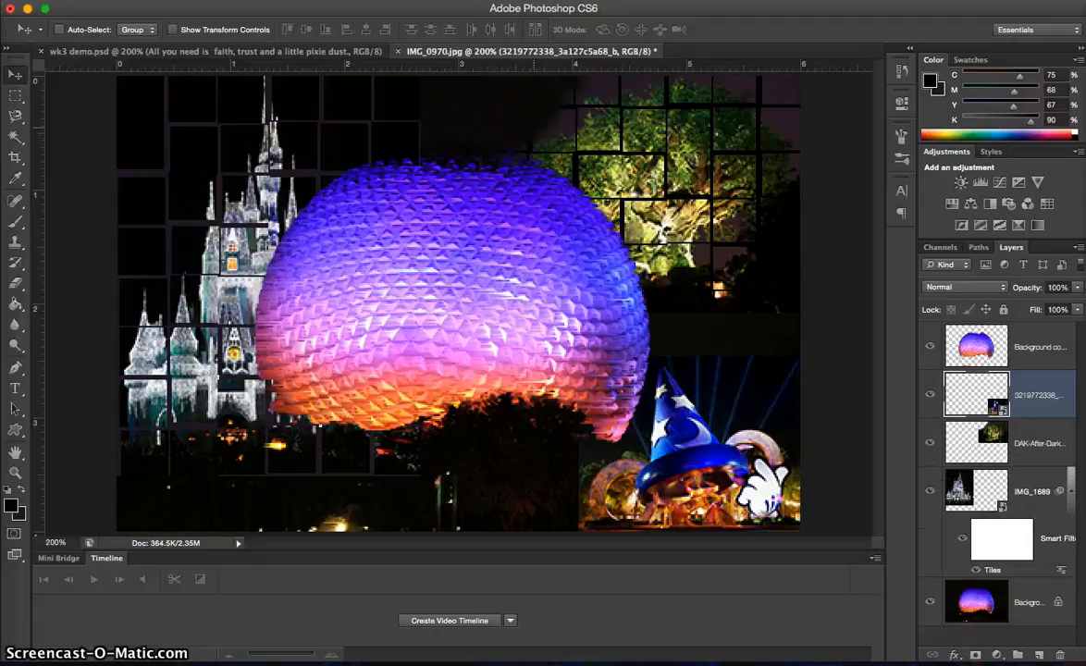
Apply the Tiles filter to the sorcerer hat layer with 10 tiles, 10% maximum offset and foreground color fill
click(317, 1)
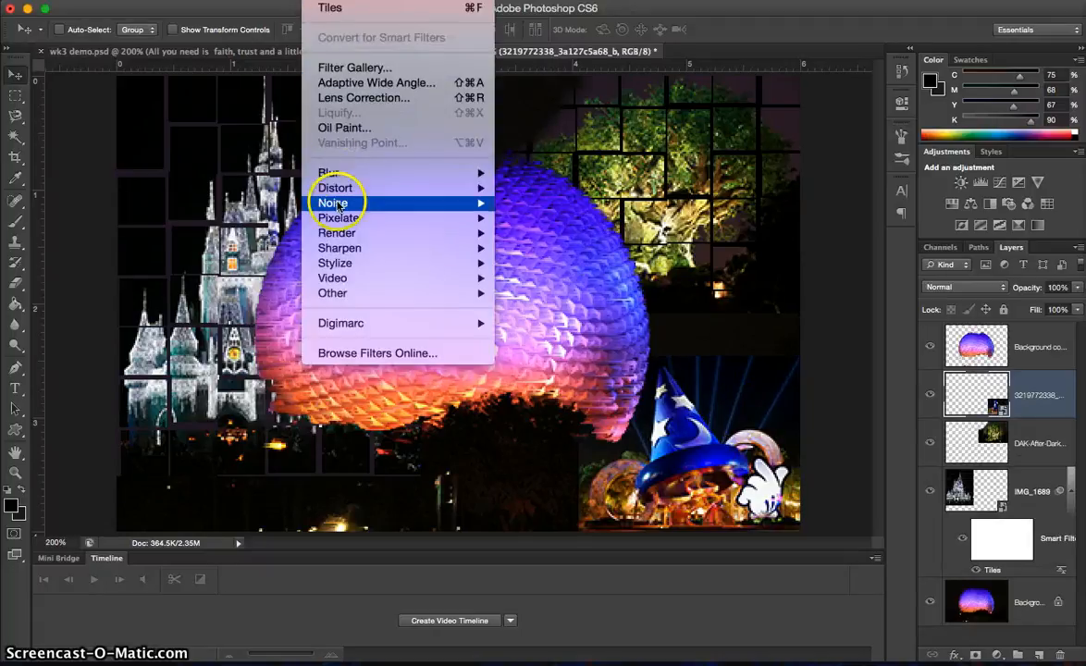
mouse_move(341, 269)
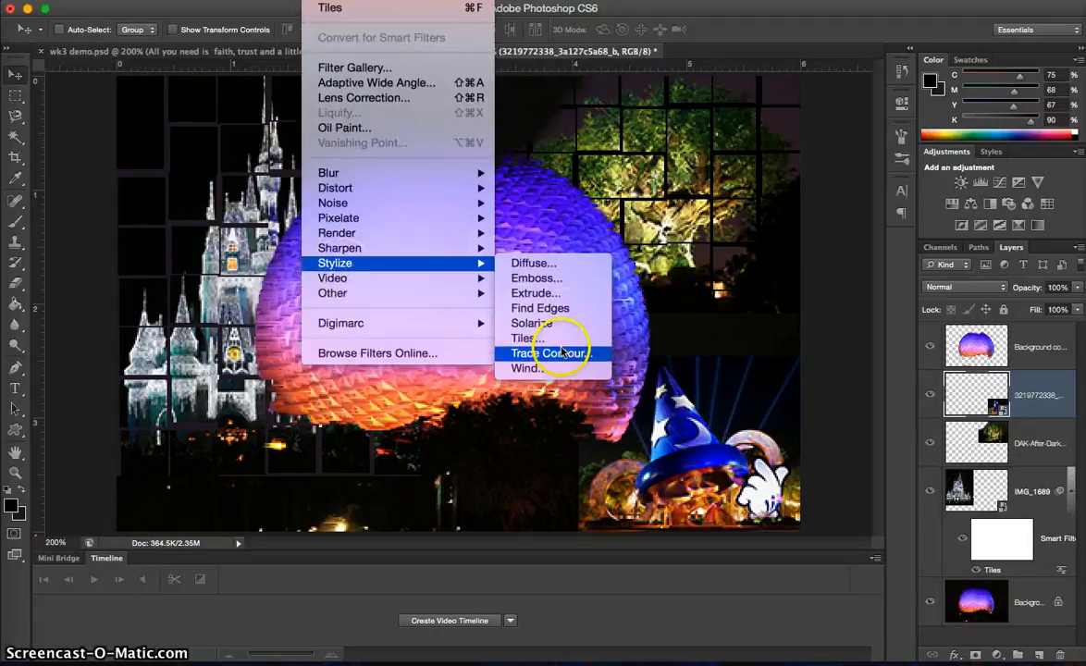
click(528, 338)
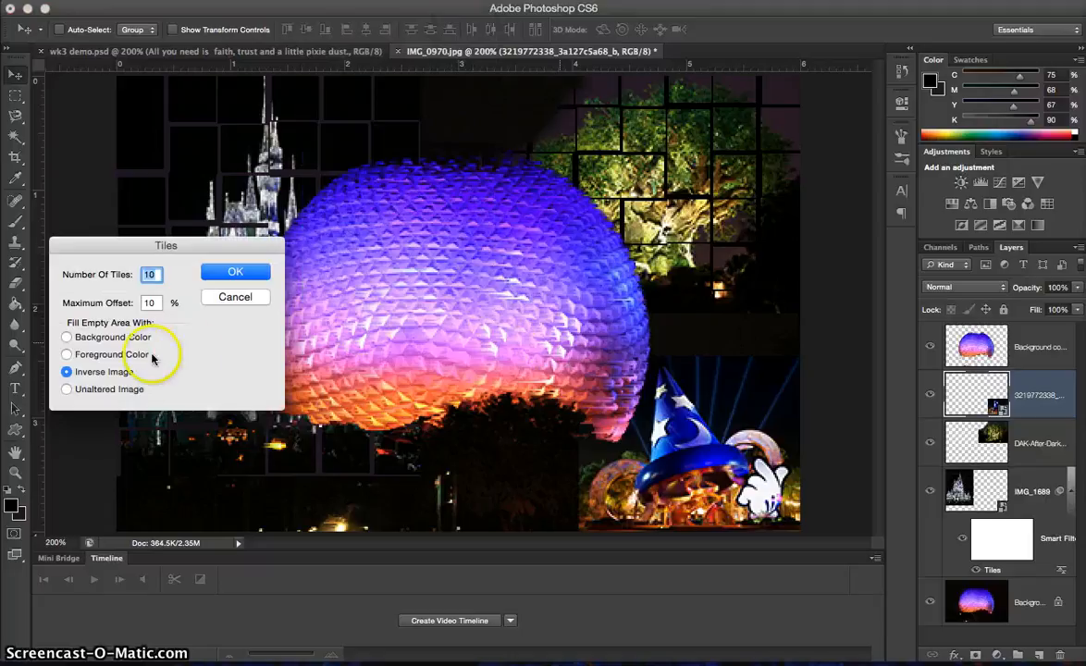
click(103, 355)
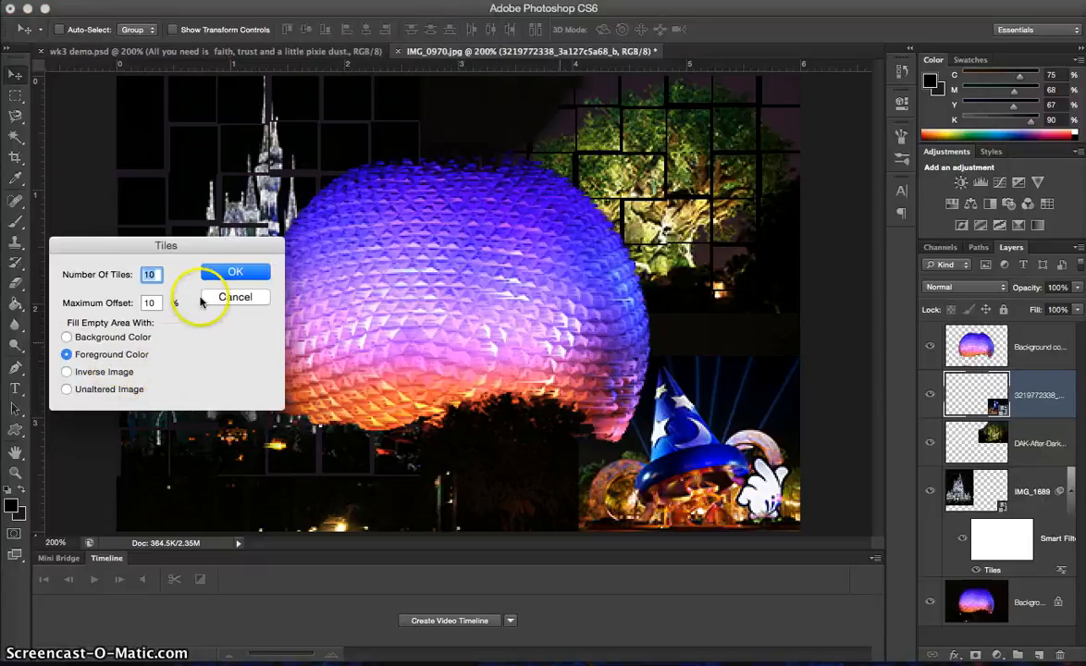
click(234, 272)
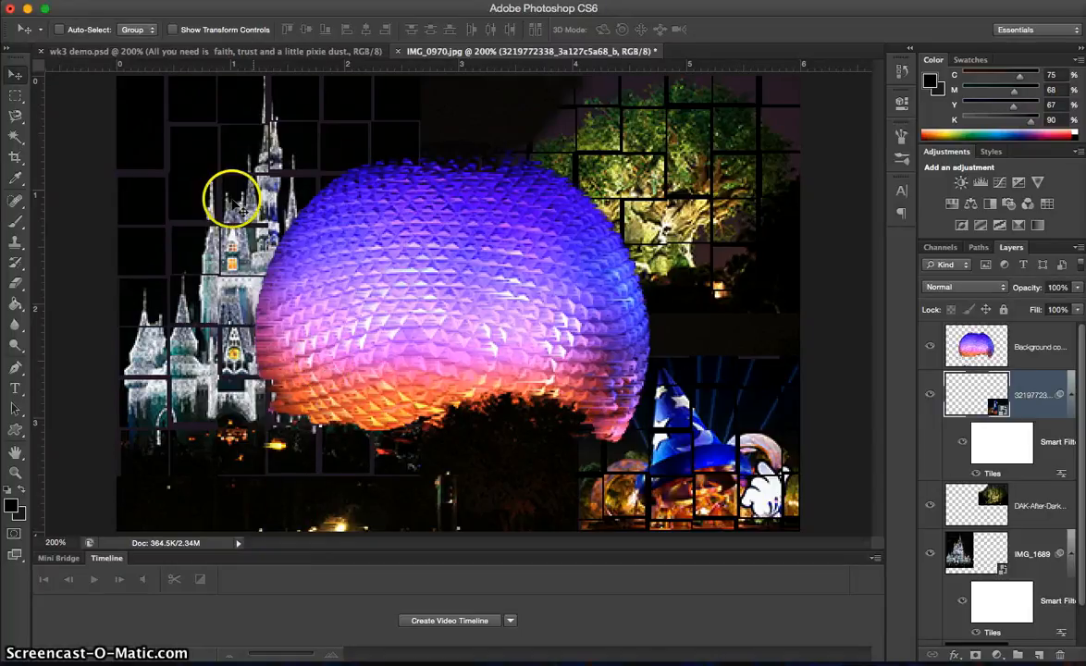
Add the white 10 pt Waltograph text "Grettings From" over the sphere's left edge and move the sphere layer beneath the text layer
click(17, 391)
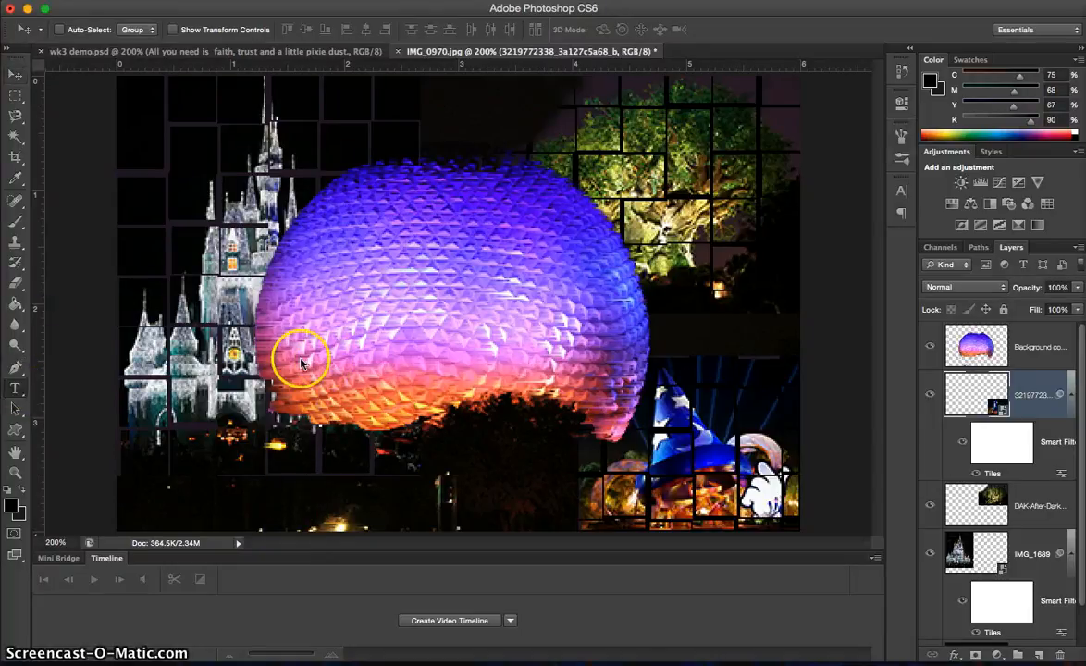
click(281, 335)
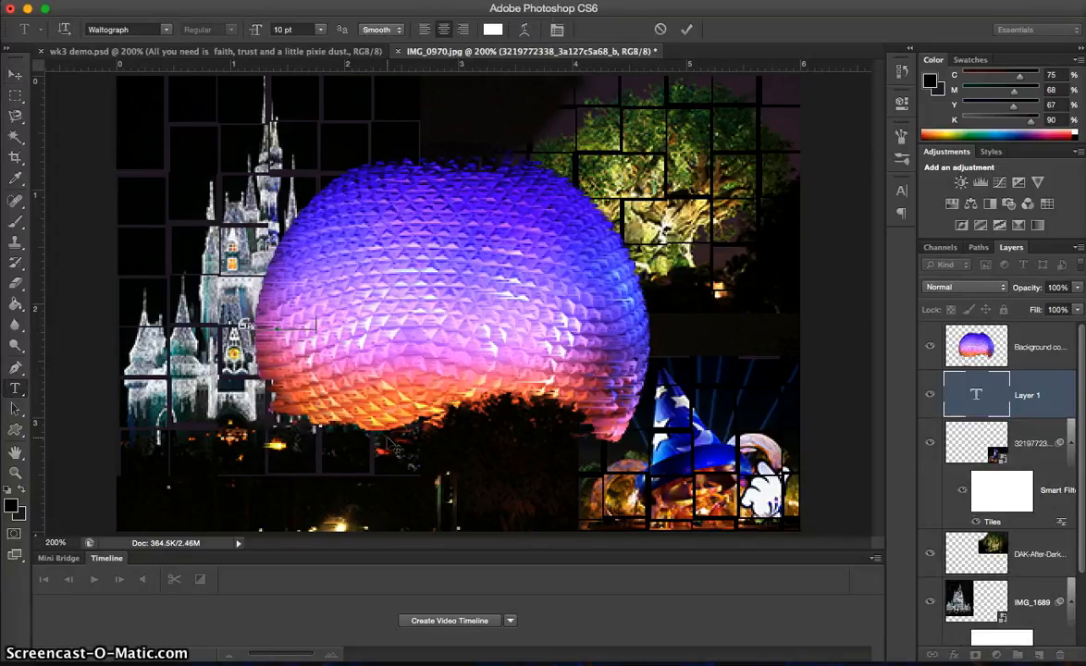
click(1051, 398)
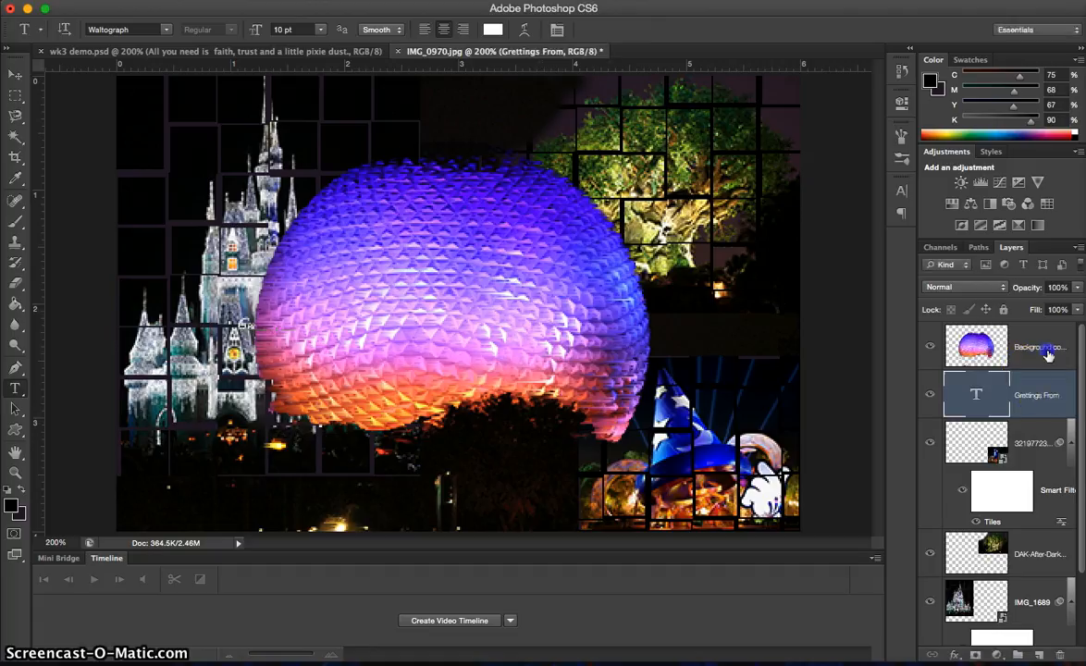
click(1039, 356)
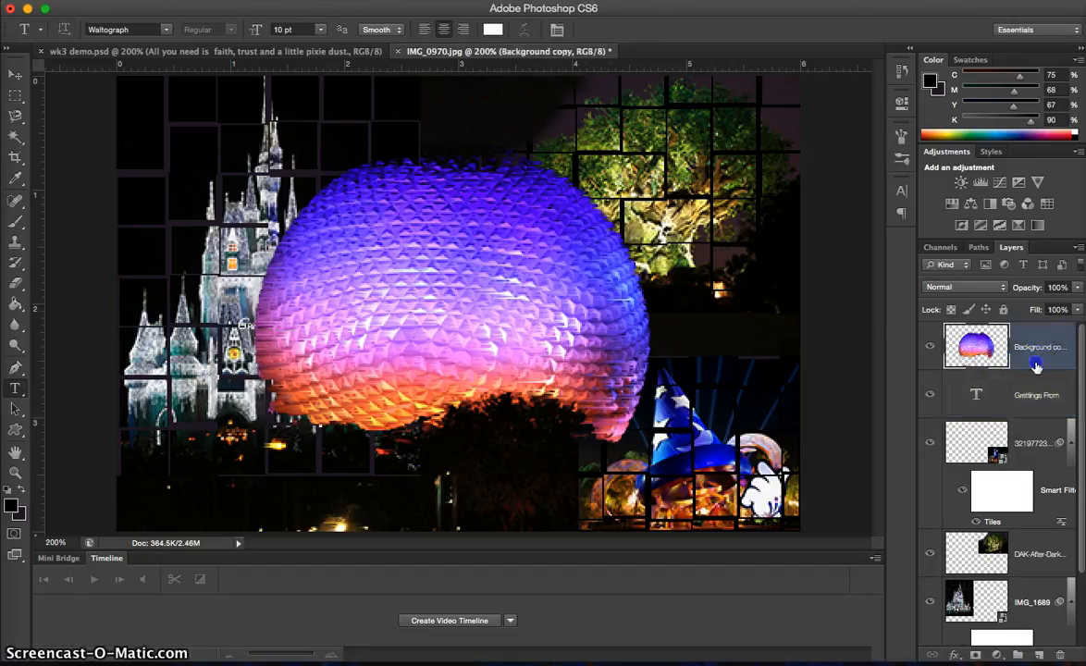
drag(1036, 367, 1033, 413)
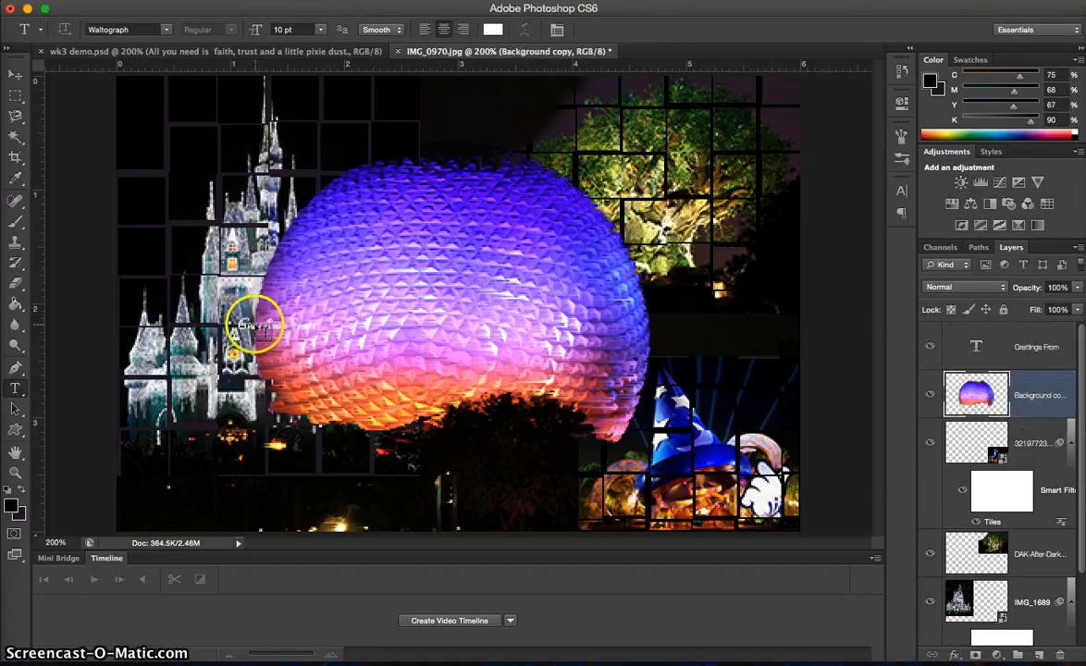
click(15, 74)
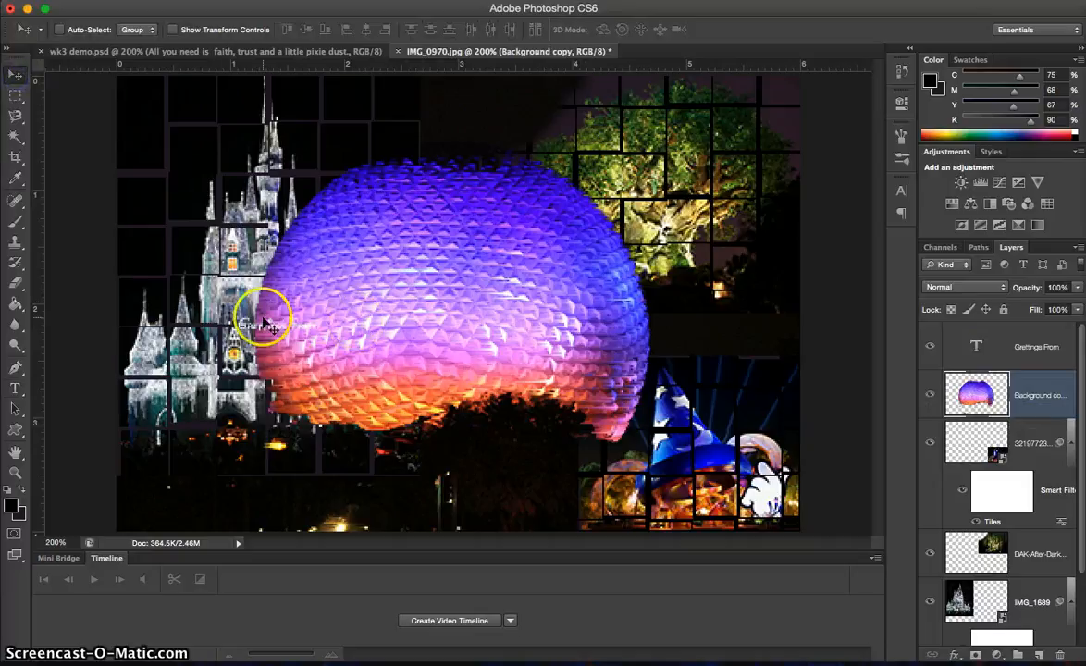
key(super+t)
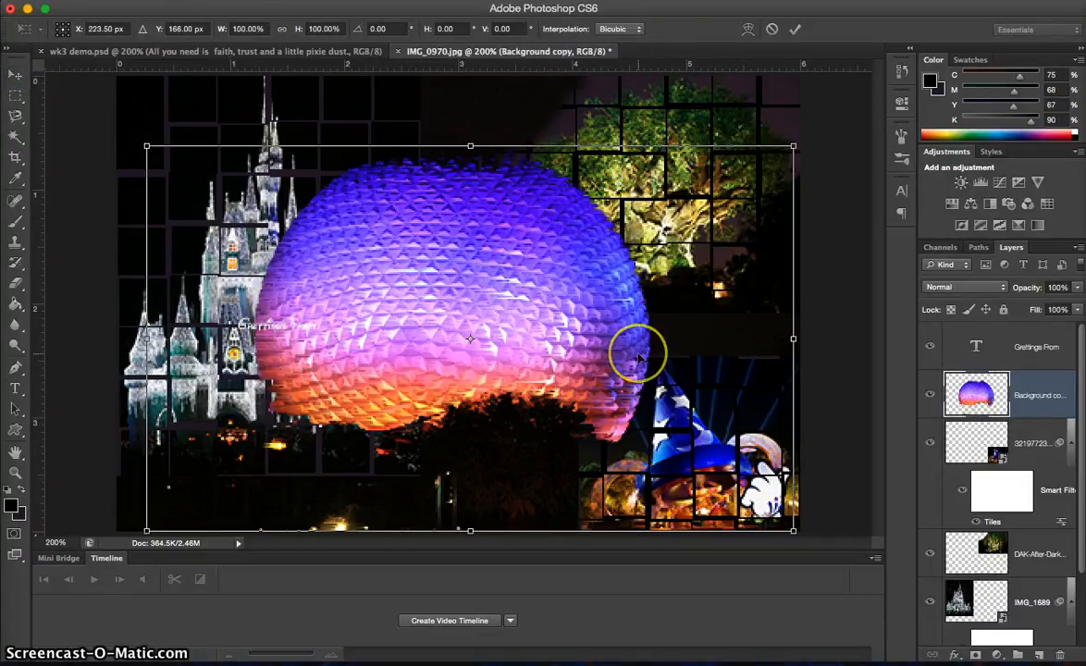
key(Return)
Enlarge the "Grettings From" text to about 385% width and 407% height and place it below the castle and sphere
click(1022, 348)
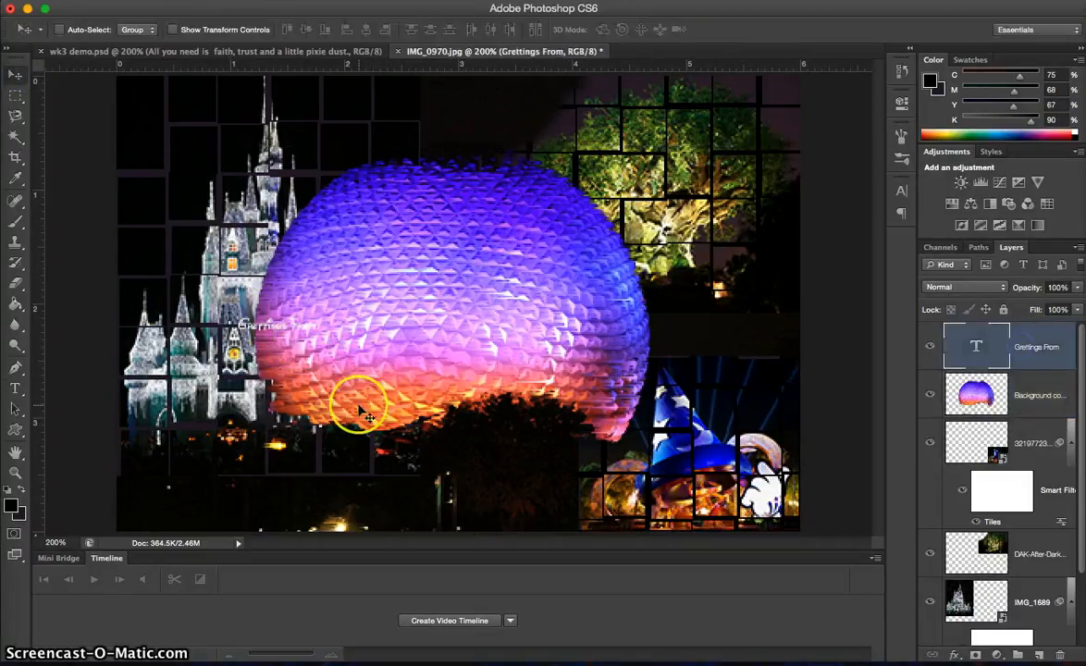
key(super+t)
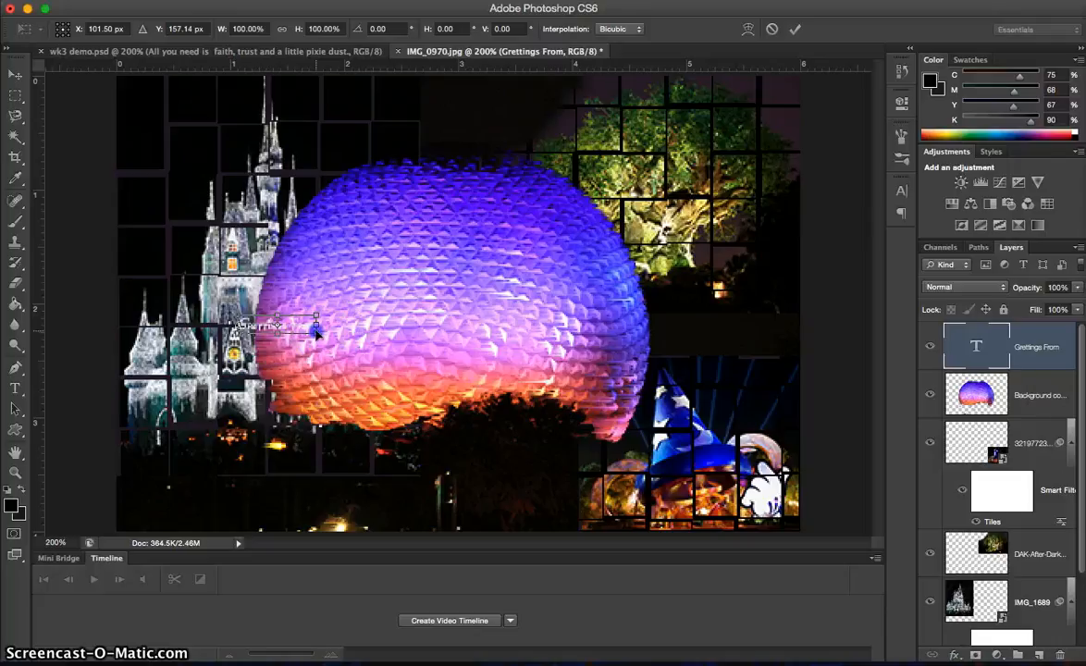
drag(315, 331, 369, 370)
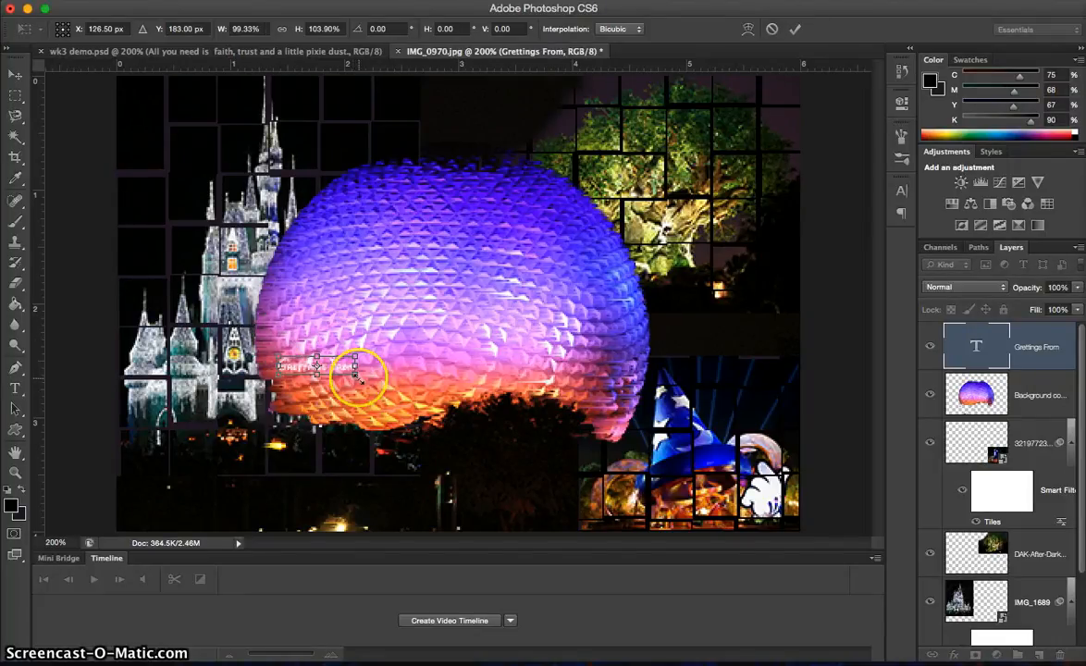
drag(359, 378, 558, 528)
drag(518, 416, 391, 497)
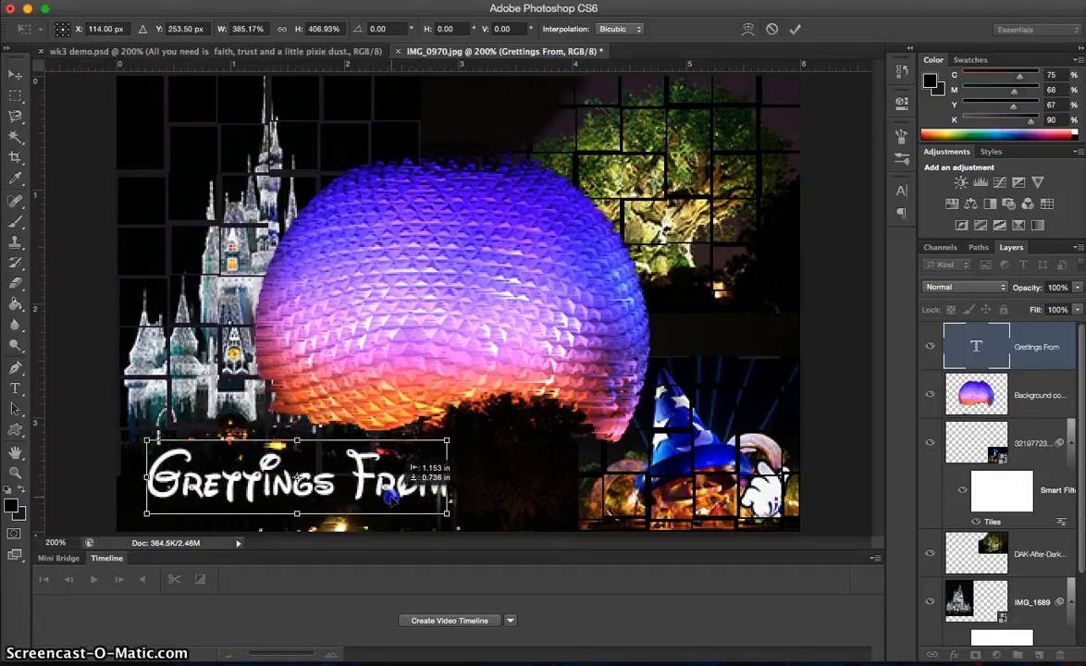
key(Return)
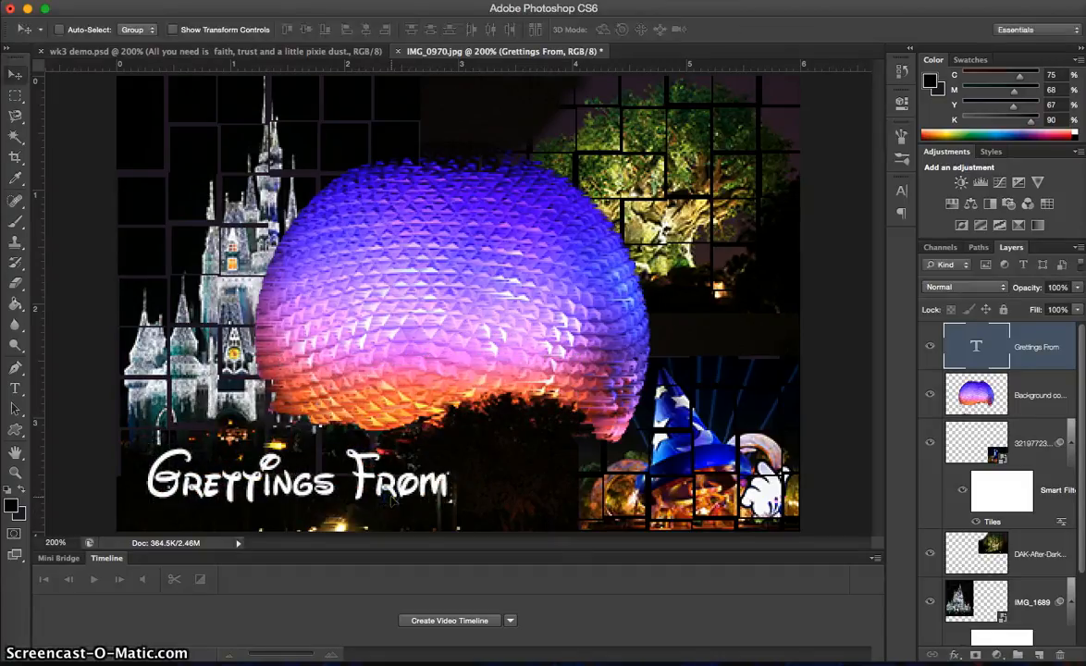
Correct the spelling of the greeting text to "Greetings From"
click(16, 387)
drag(222, 476, 242, 476)
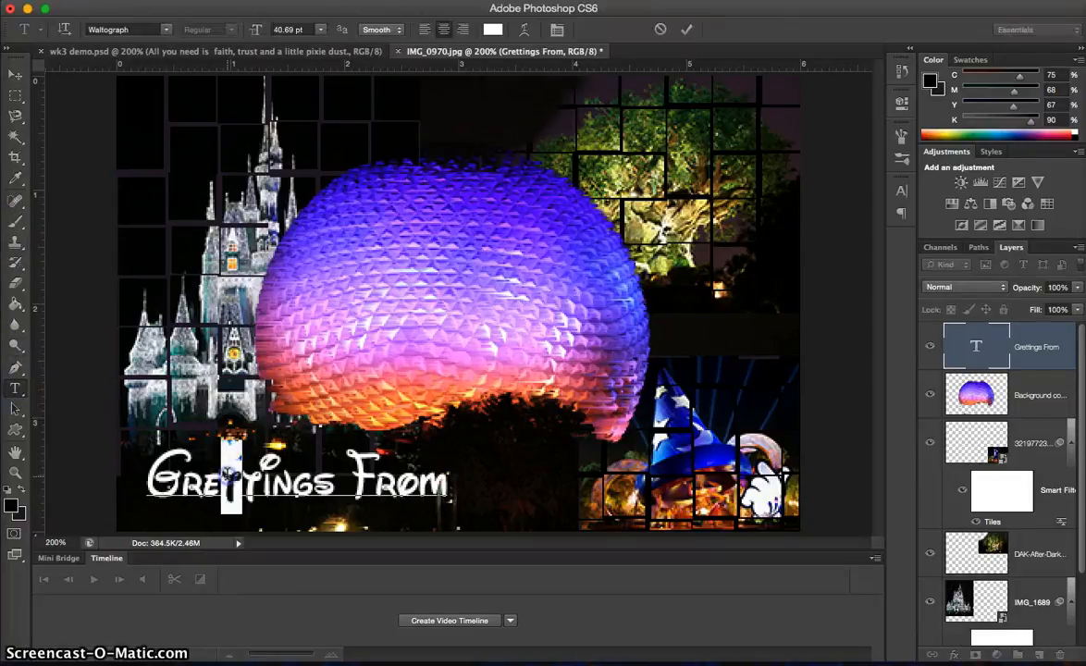
text(e)
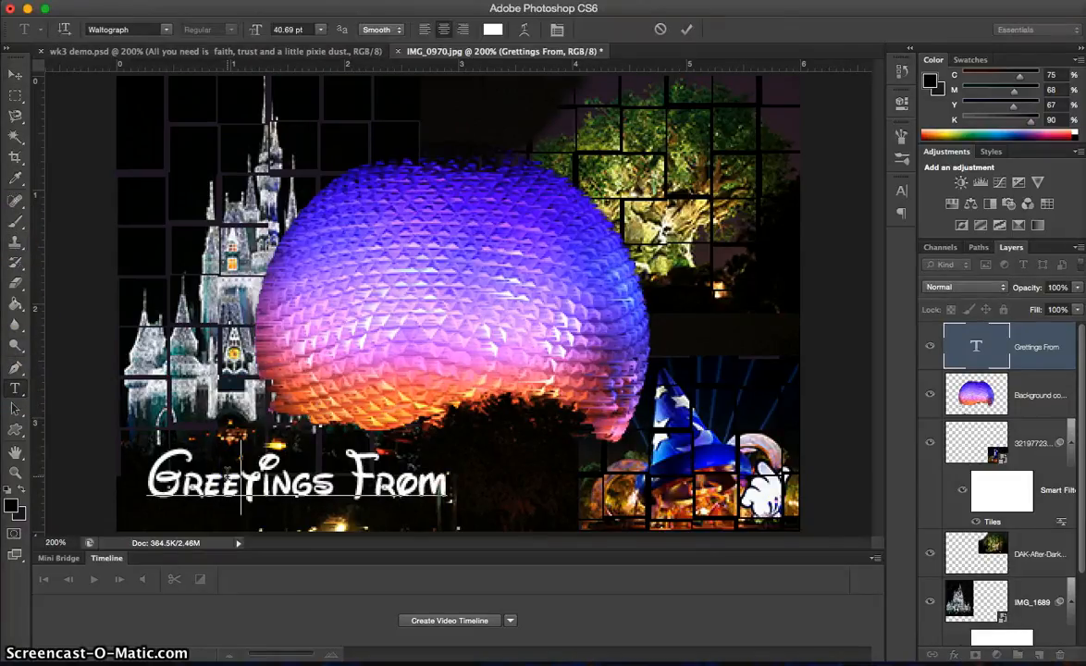
Change the font of the whole greeting text to Cheddar Jack
key(ctrl+a)
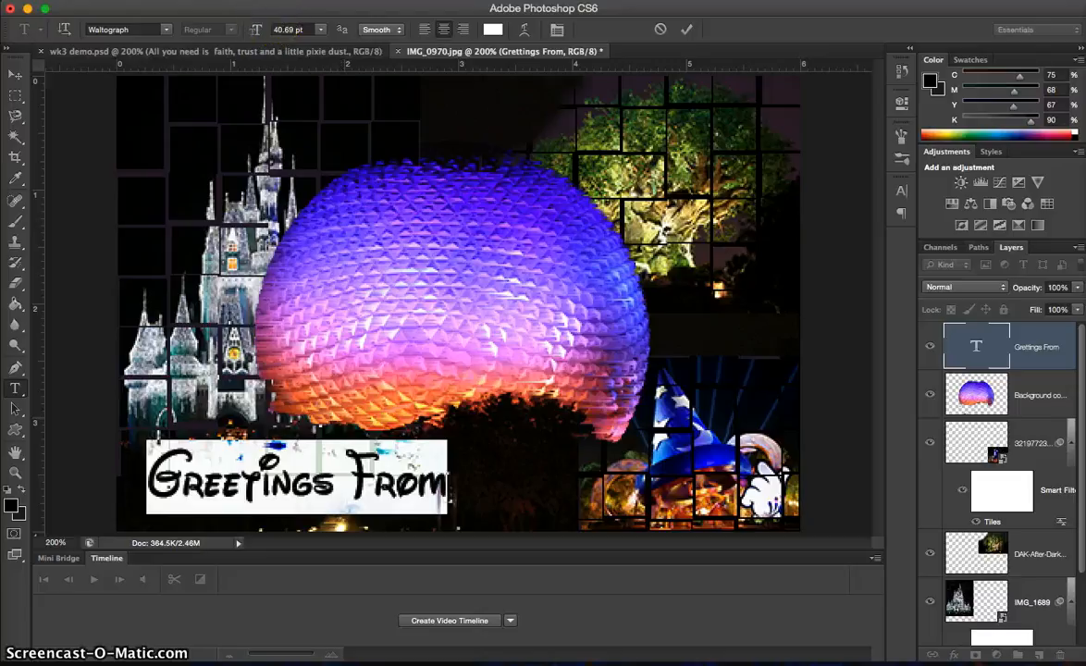
click(162, 28)
scroll(274, 481, up, 20)
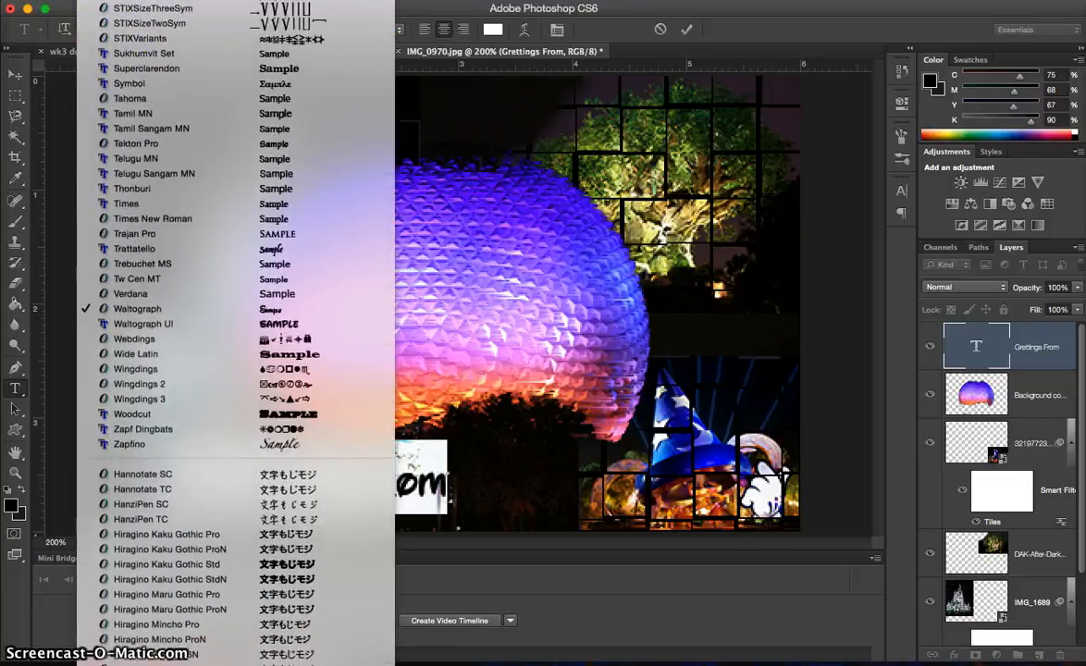
scroll(180, 57, up, 15)
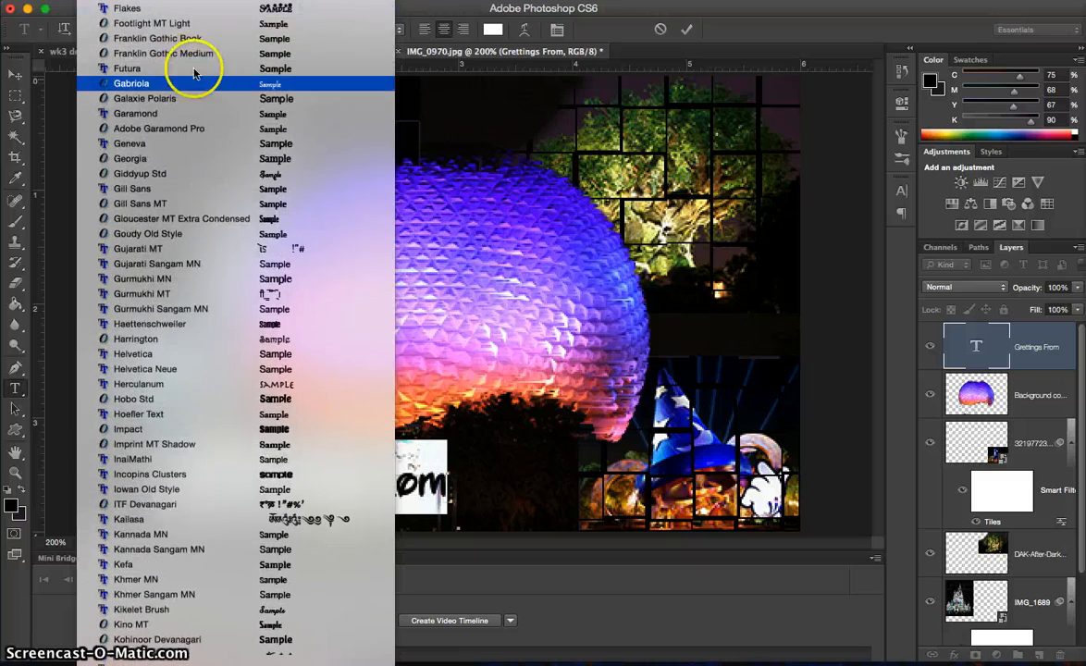
scroll(182, 55, up, 8)
scroll(171, 27, up, 5)
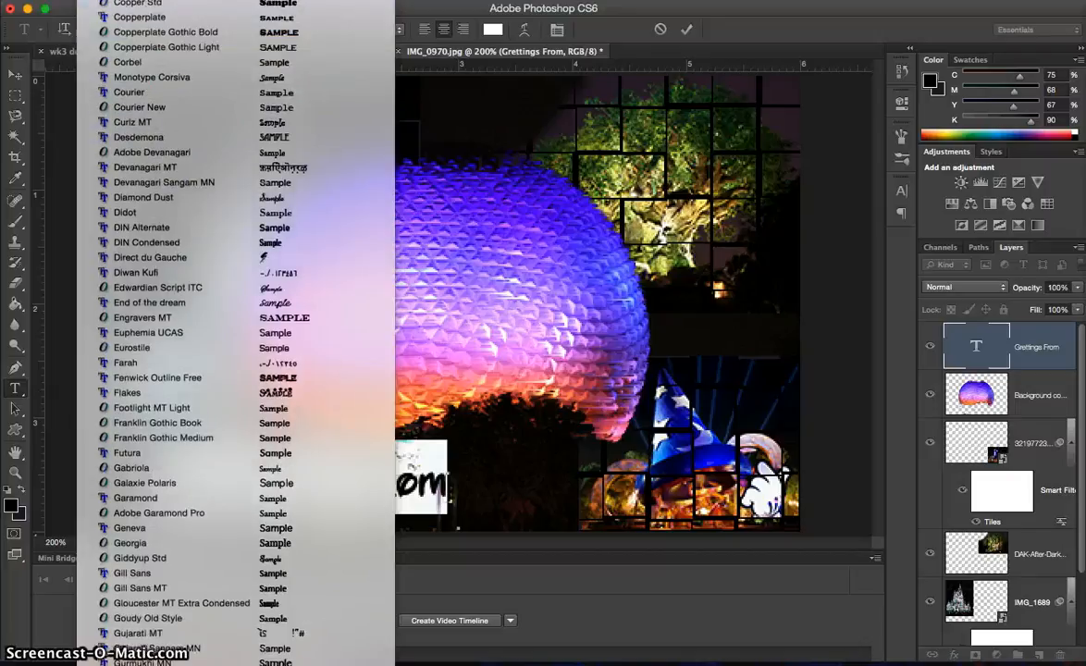
scroll(168, 74, up, 10)
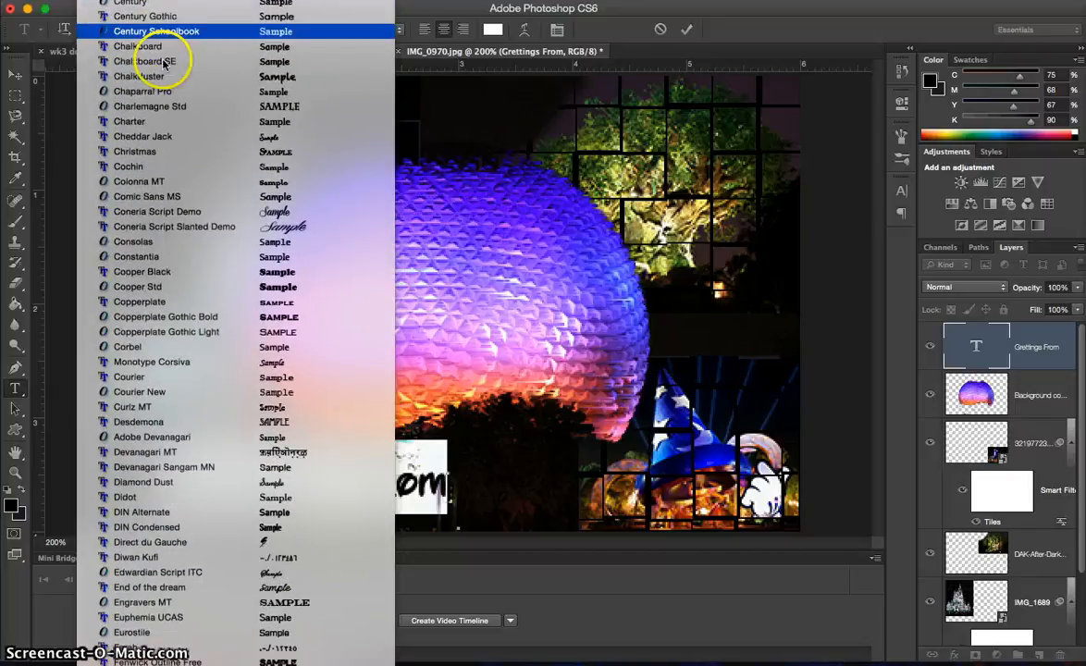
click(163, 140)
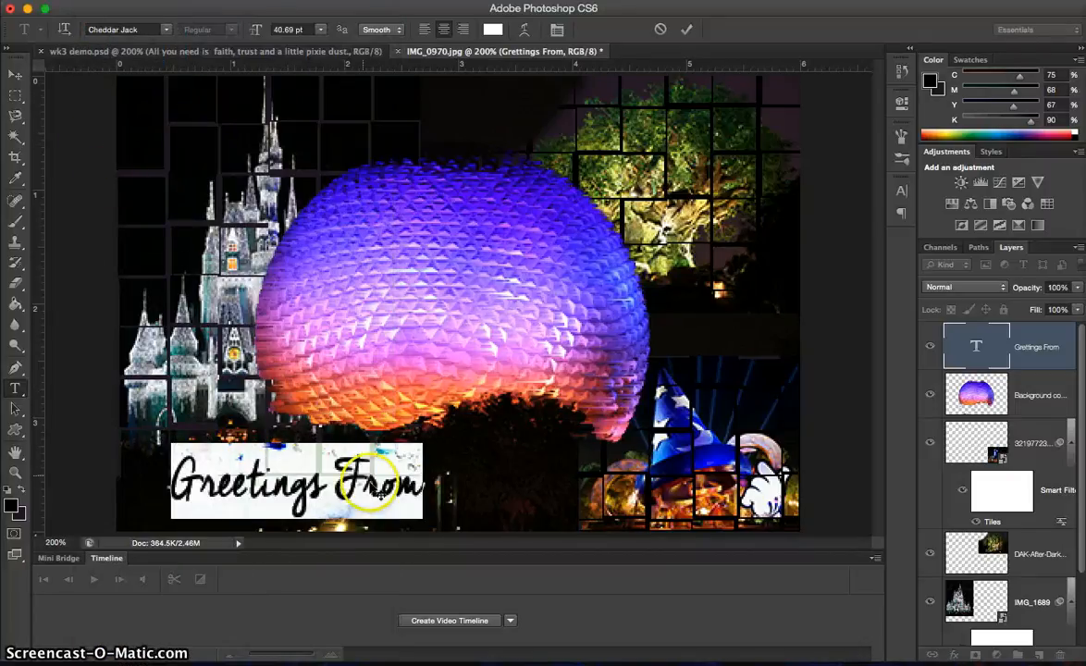
Replace the capital F in the greeting with a lowercase f so it reads "Greetings from"
click(350, 477)
key(BackSpace)
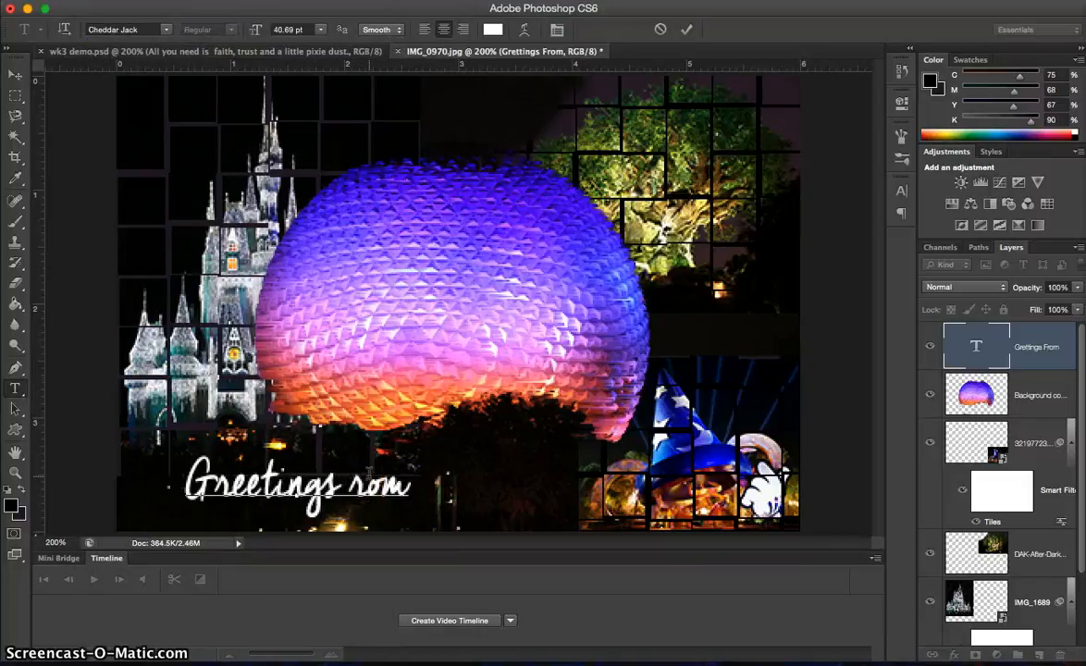
text(f)
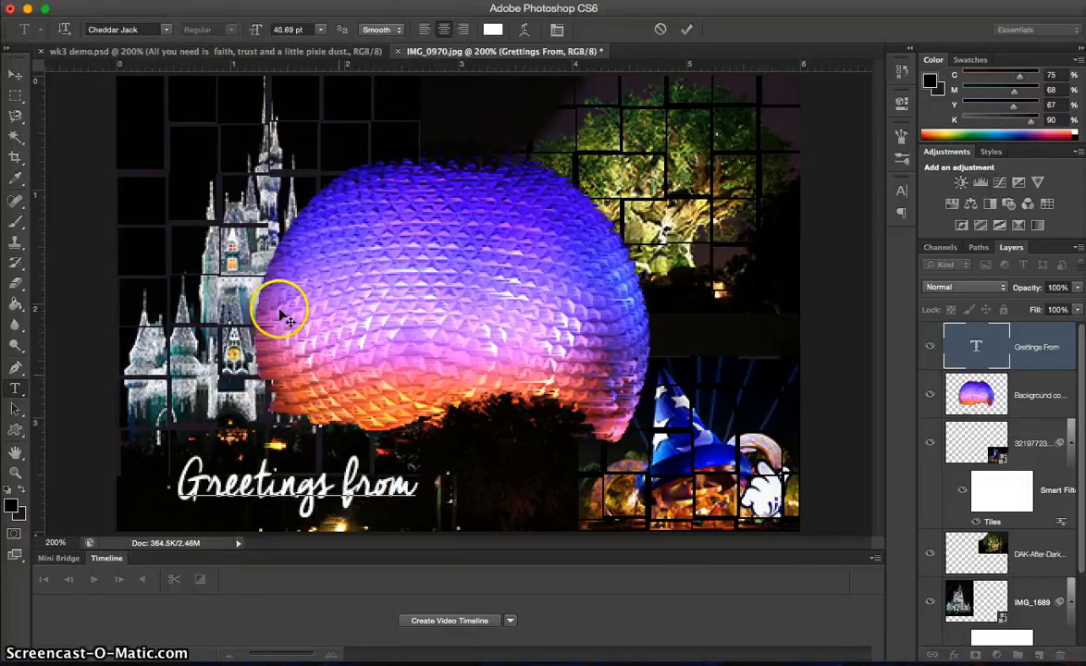
click(15, 73)
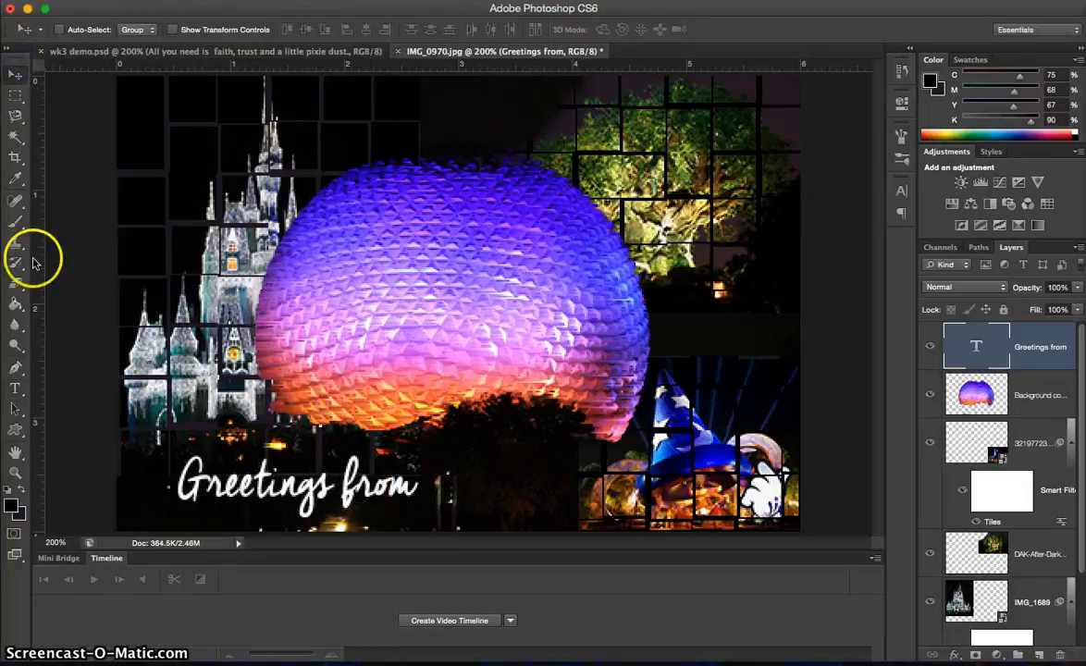
Add the white 10 pt text "Walt Disney World" over the middle of the sphere and set its font to Waltograph
click(15, 388)
click(435, 321)
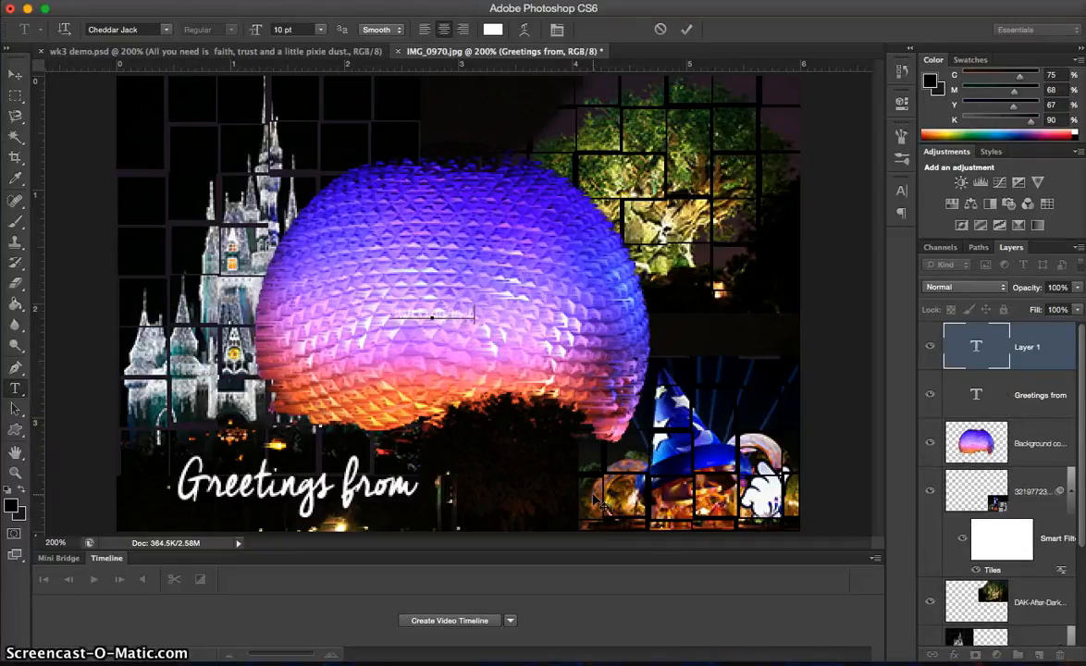
key(ctrl+a)
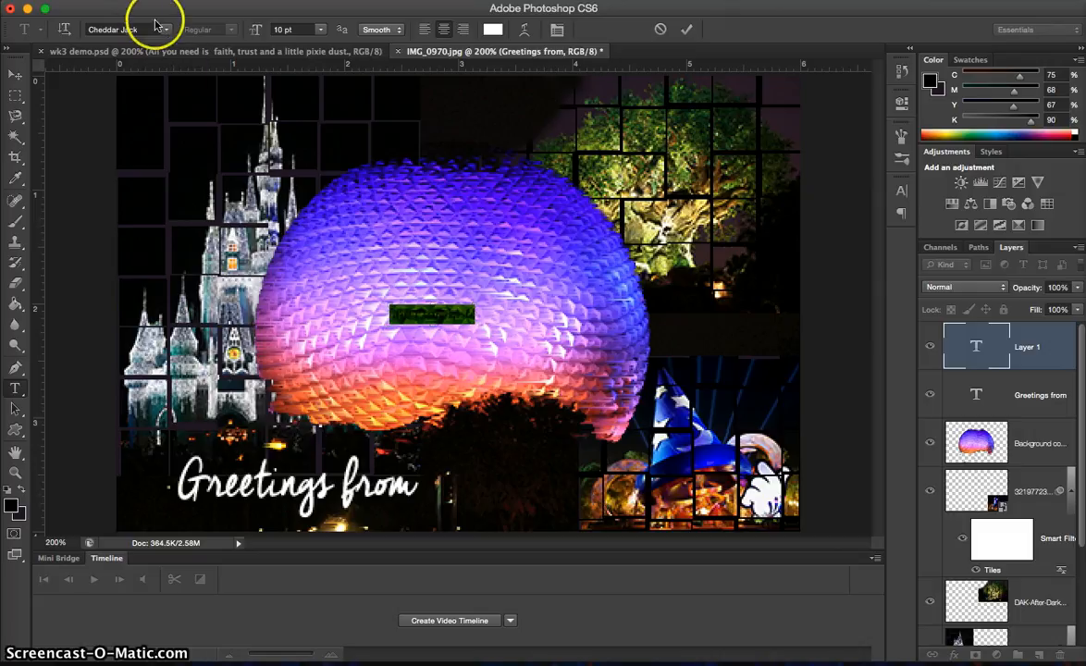
click(162, 30)
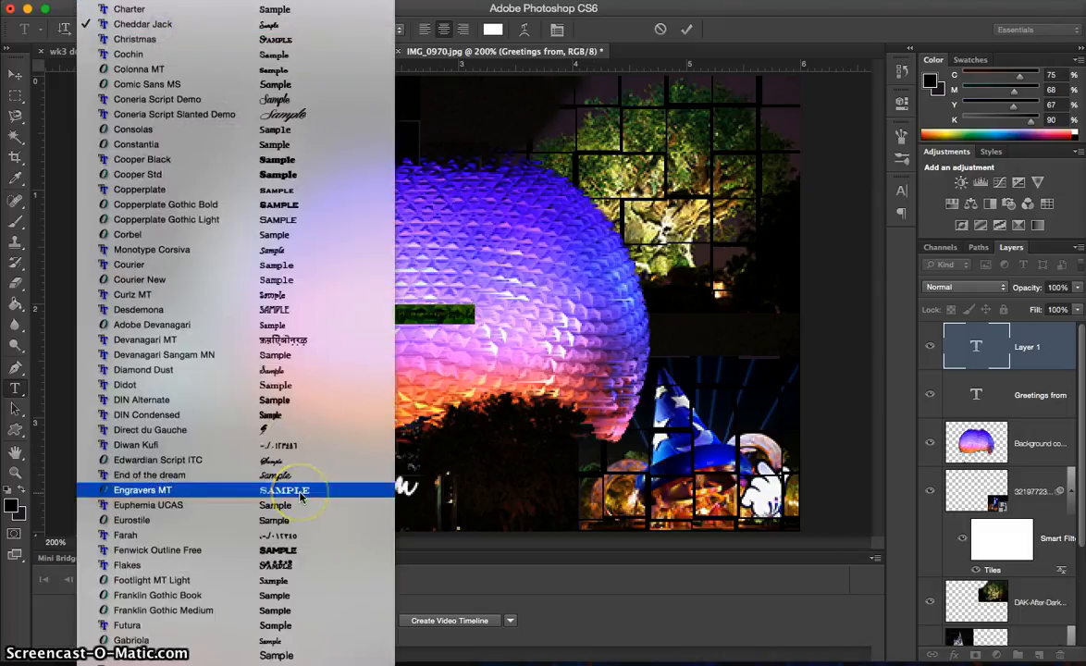
scroll(298, 496, down, 15)
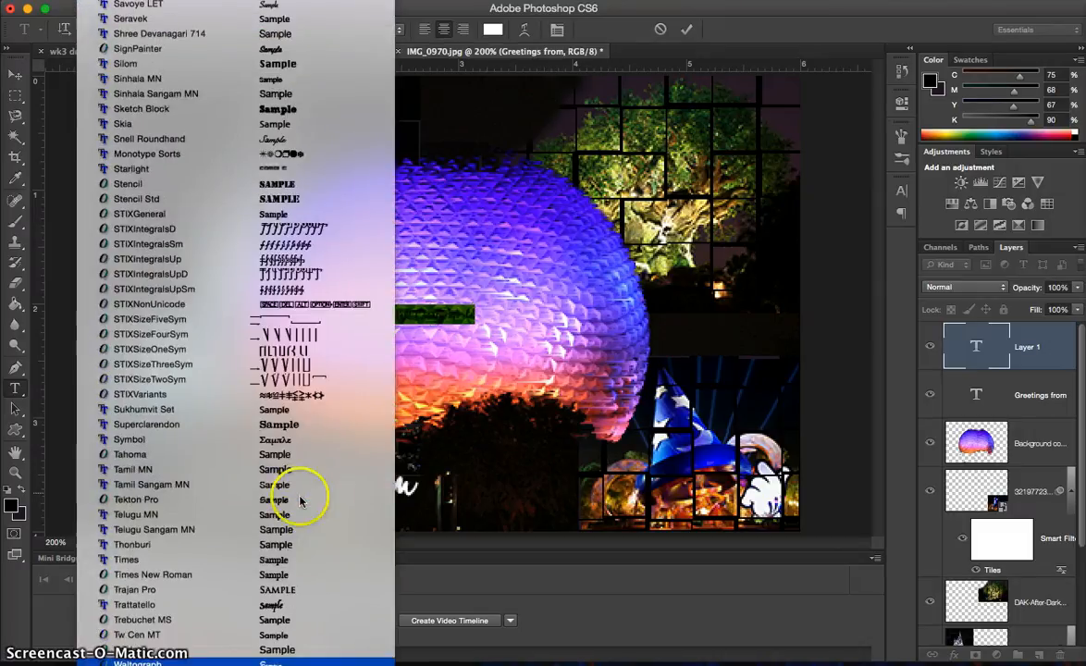
click(274, 661)
click(15, 74)
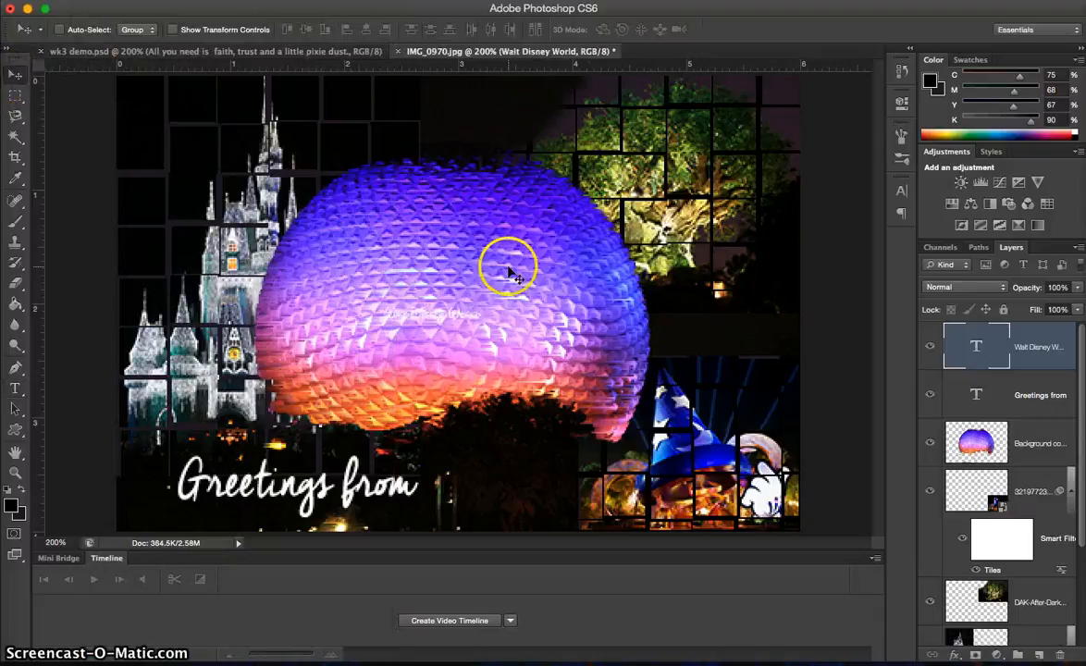
Scale the "Walt Disney World" text to about 380% and place it directly after "Greetings from" along the bottom of the postcard
key(super+t)
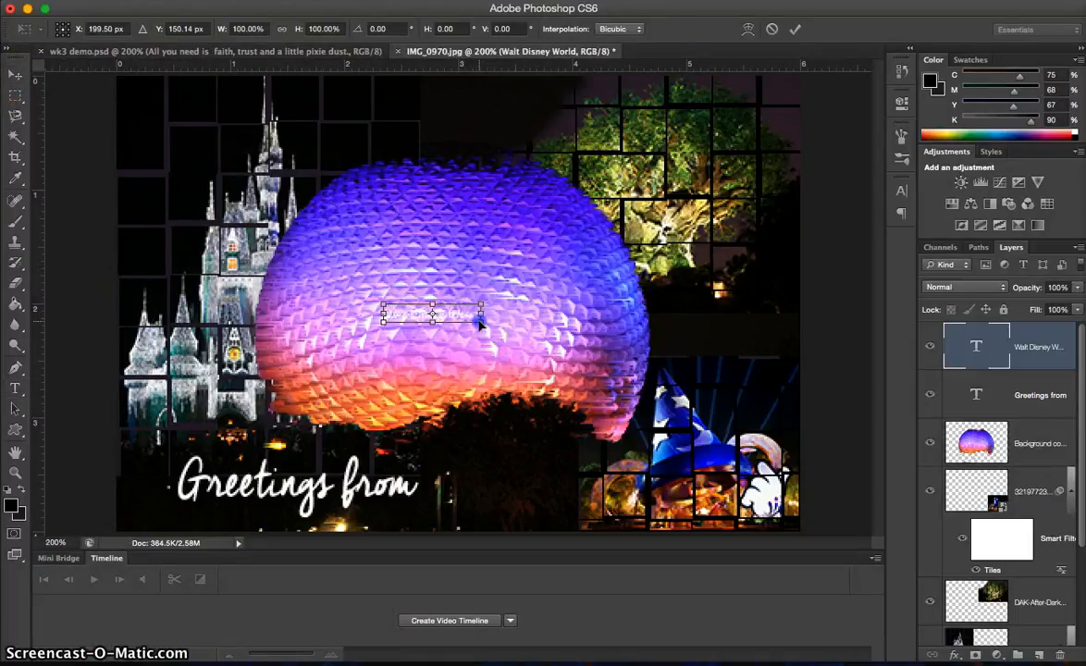
drag(481, 321, 721, 410)
drag(715, 457, 732, 470)
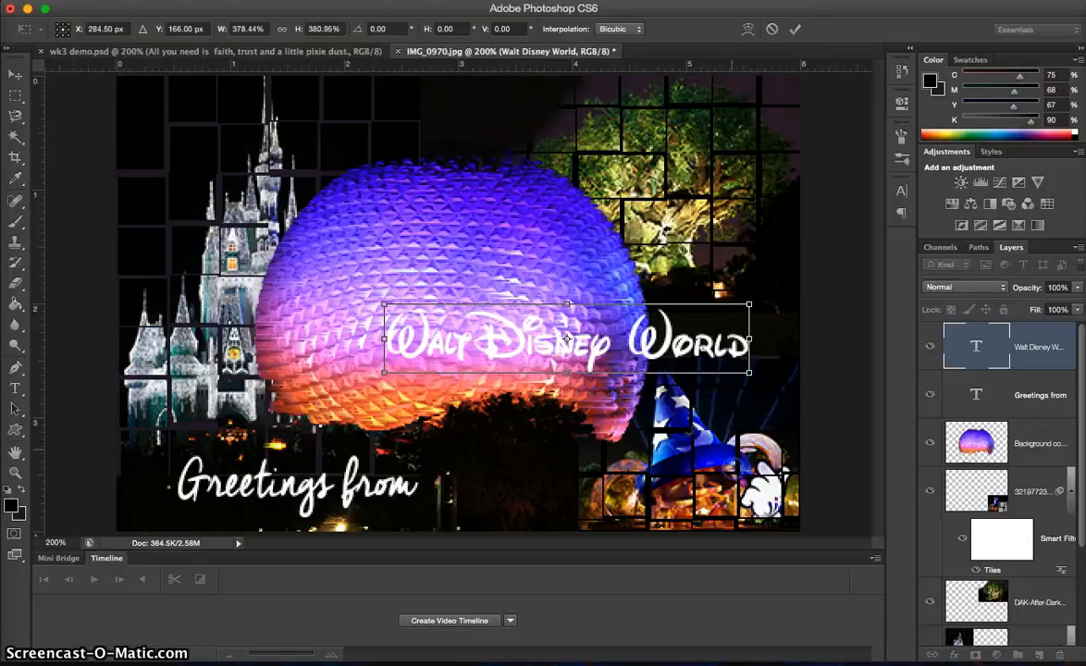
drag(613, 329, 646, 466)
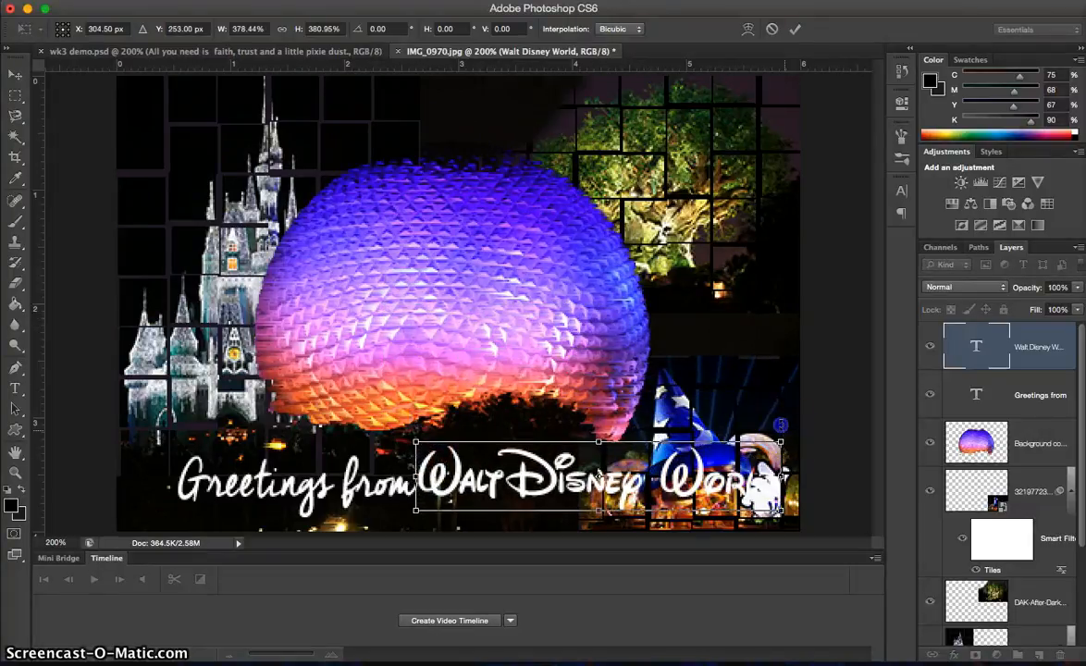
Rotate the "Walt Disney World" text about -11.7 degrees and shift it slightly upward
drag(780, 425, 759, 400)
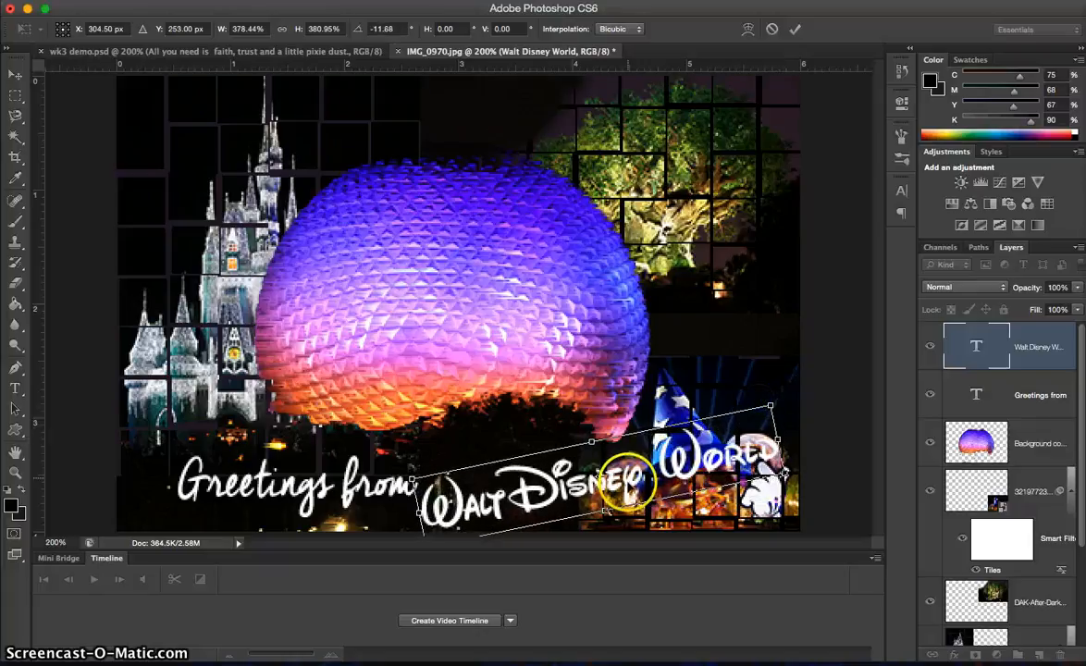
drag(598, 471, 597, 448)
key(Return)
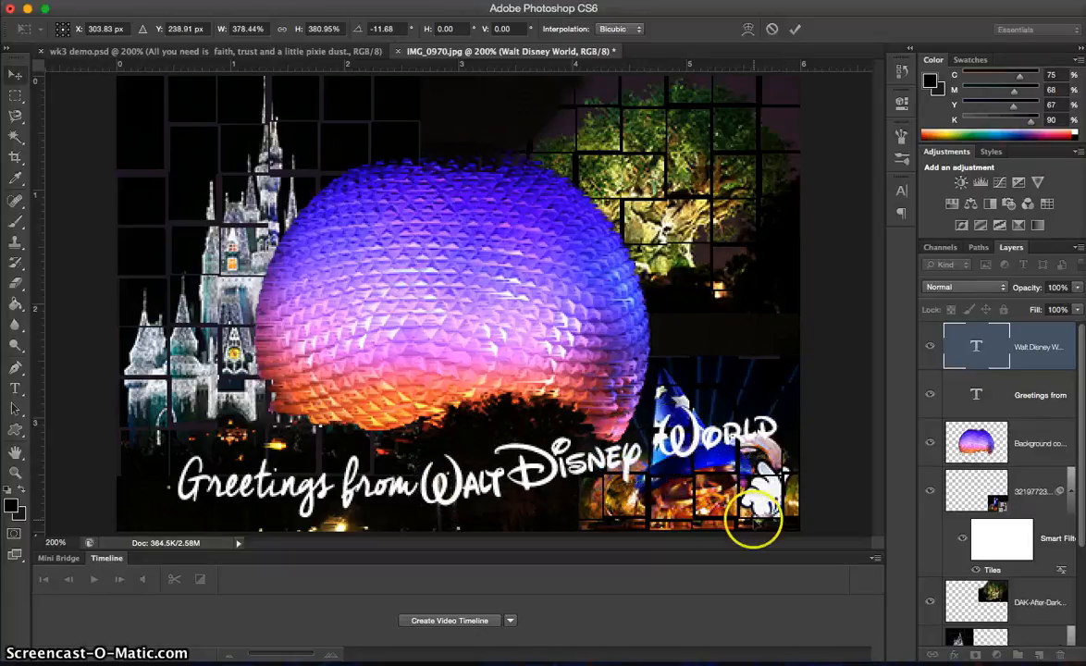
Enlarge the "Walt Disney World" text to about 119% and shift it left so it fits inside the postcard
key(super+t)
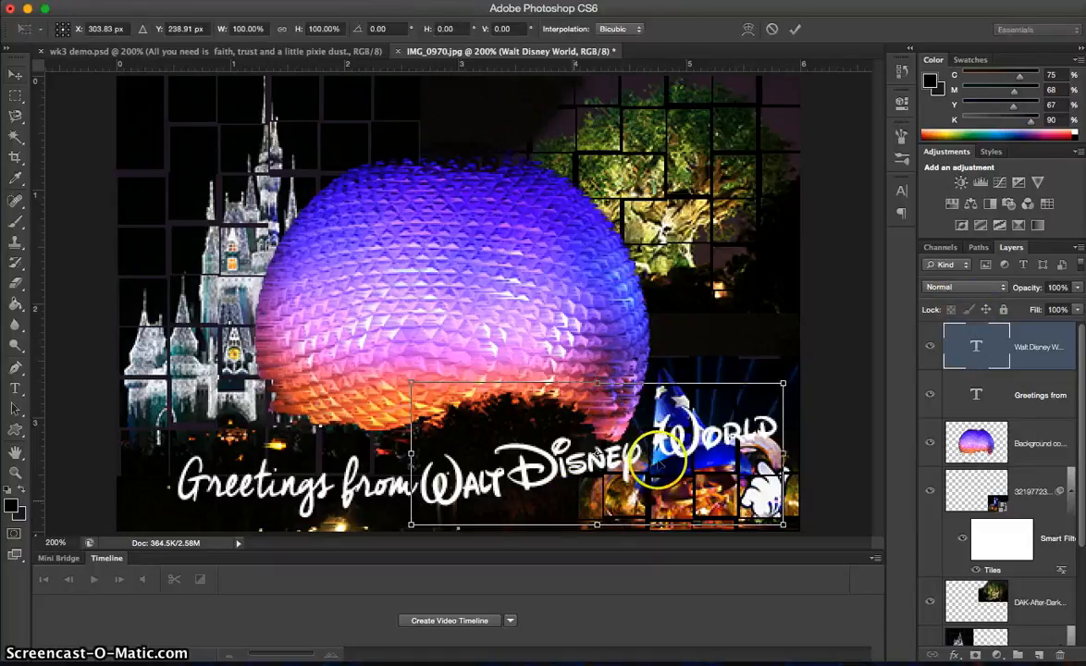
drag(781, 384, 837, 316)
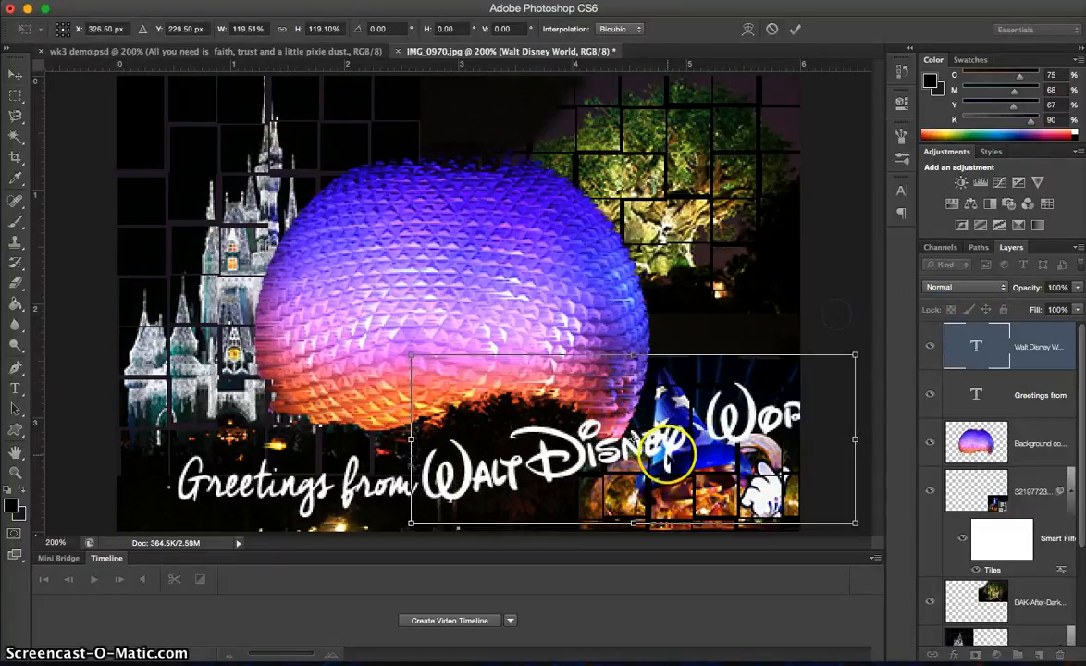
drag(666, 453, 572, 437)
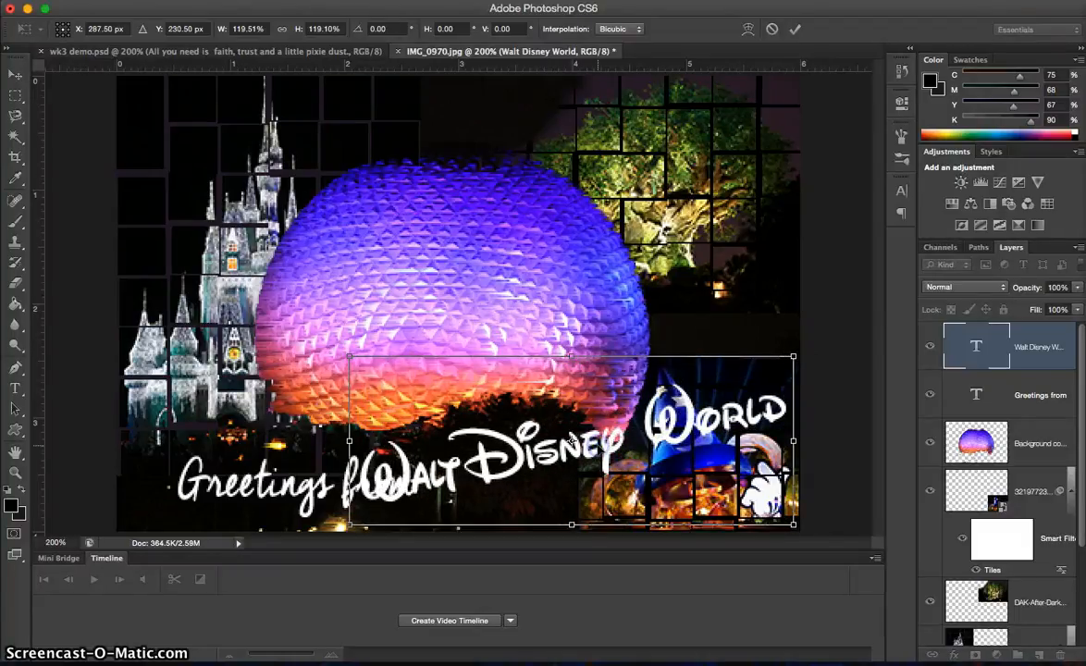
key(Return)
Scale the "Greetings from" text to about 69% and place it just before "Walt Disney World" along the lower edge of the postcard
click(1013, 398)
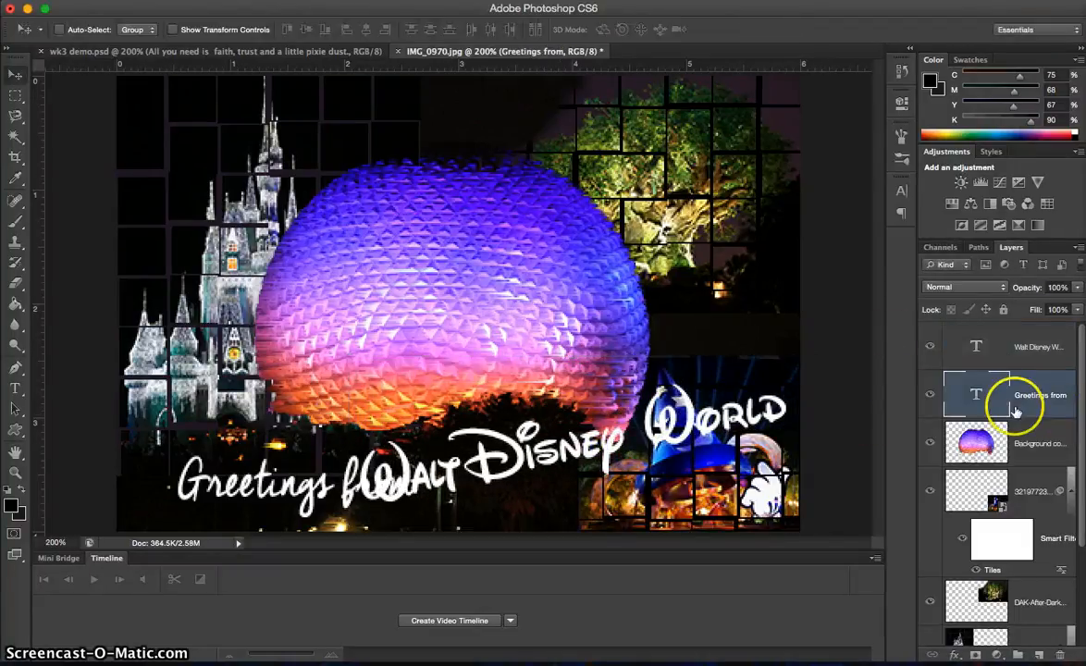
drag(282, 495, 239, 479)
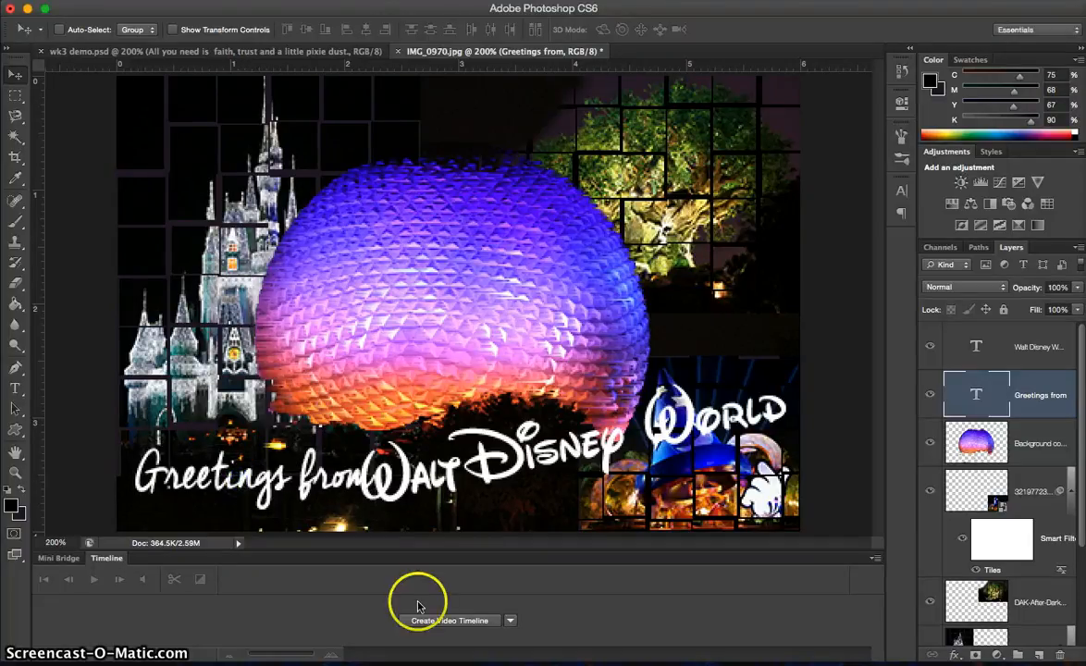
key(ctrl+t)
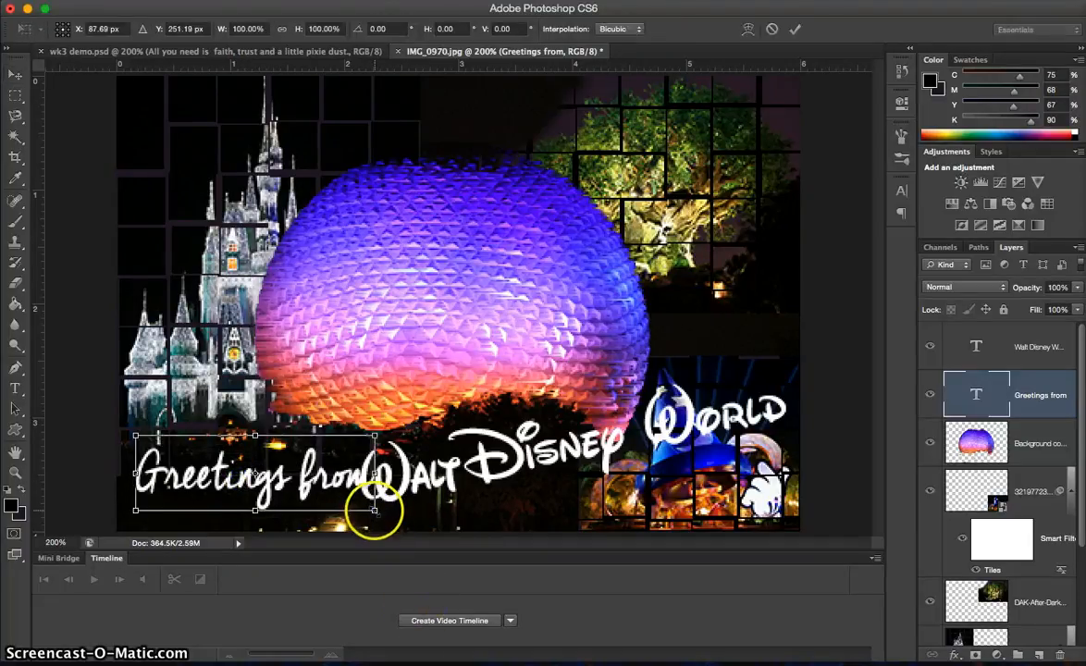
drag(366, 509, 298, 486)
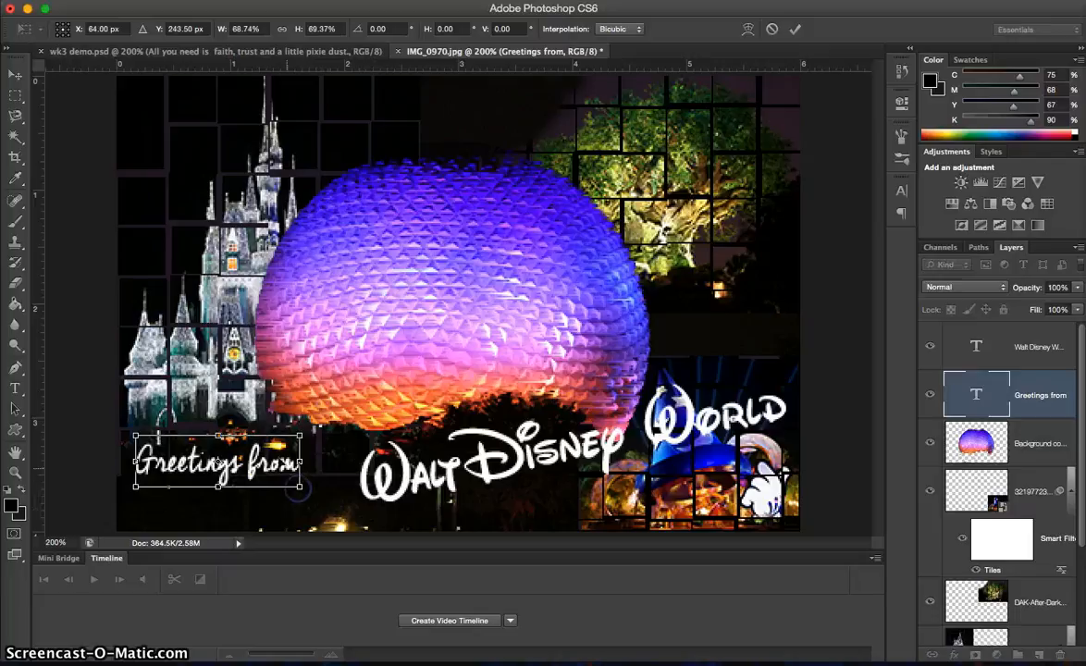
drag(216, 461, 267, 477)
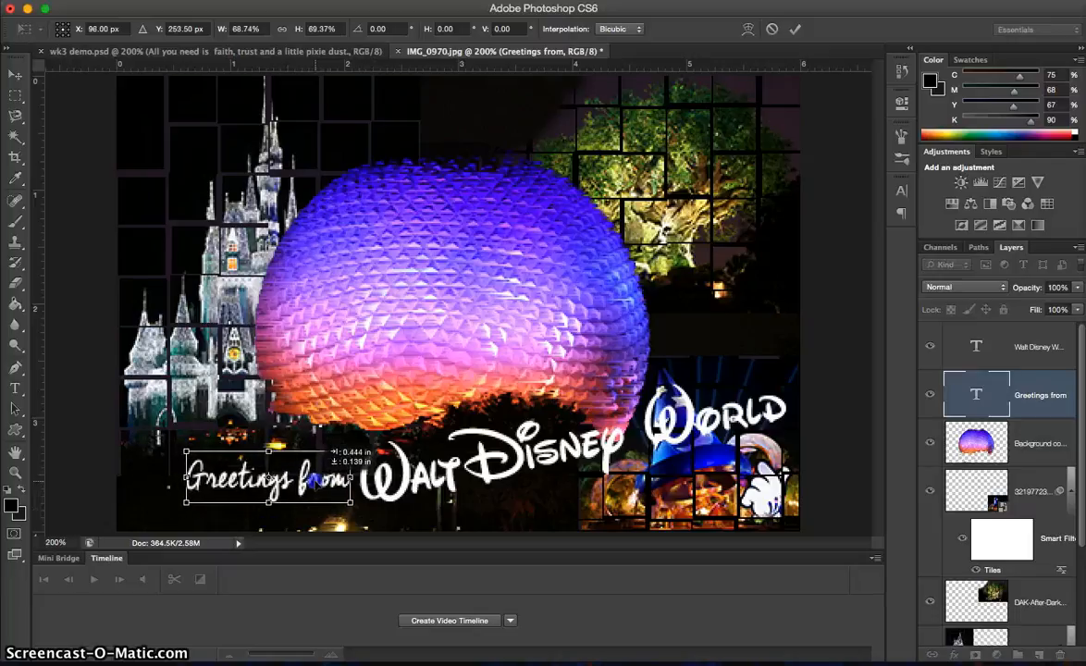
key(Return)
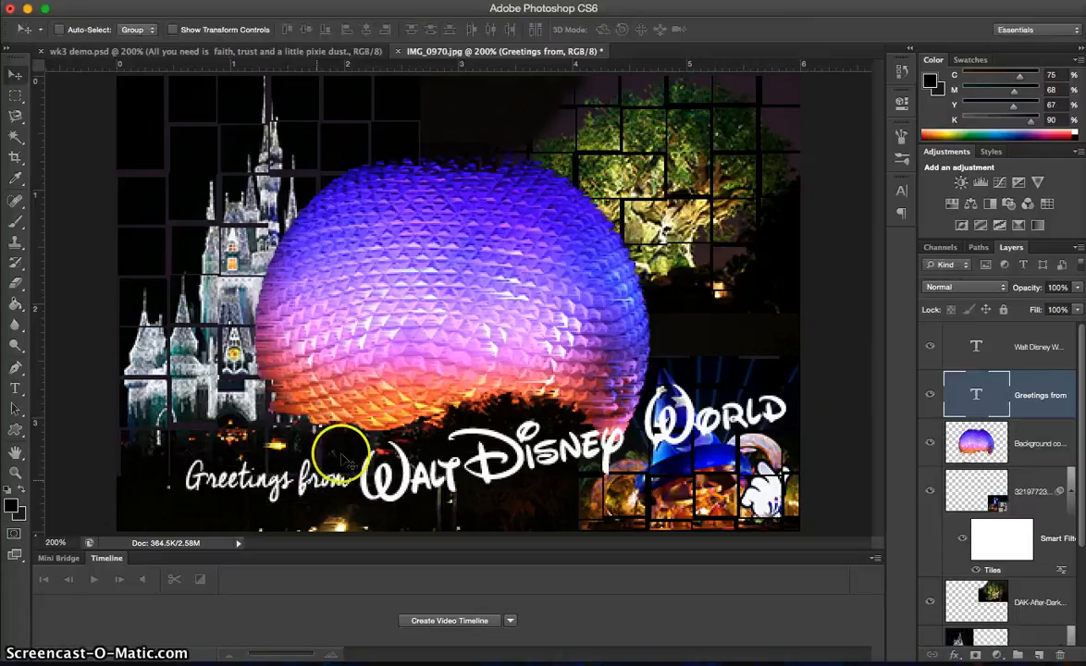
Enlarge both text layers together to about 107% and shift them slightly left within the postcard
shift+click(1027, 350)
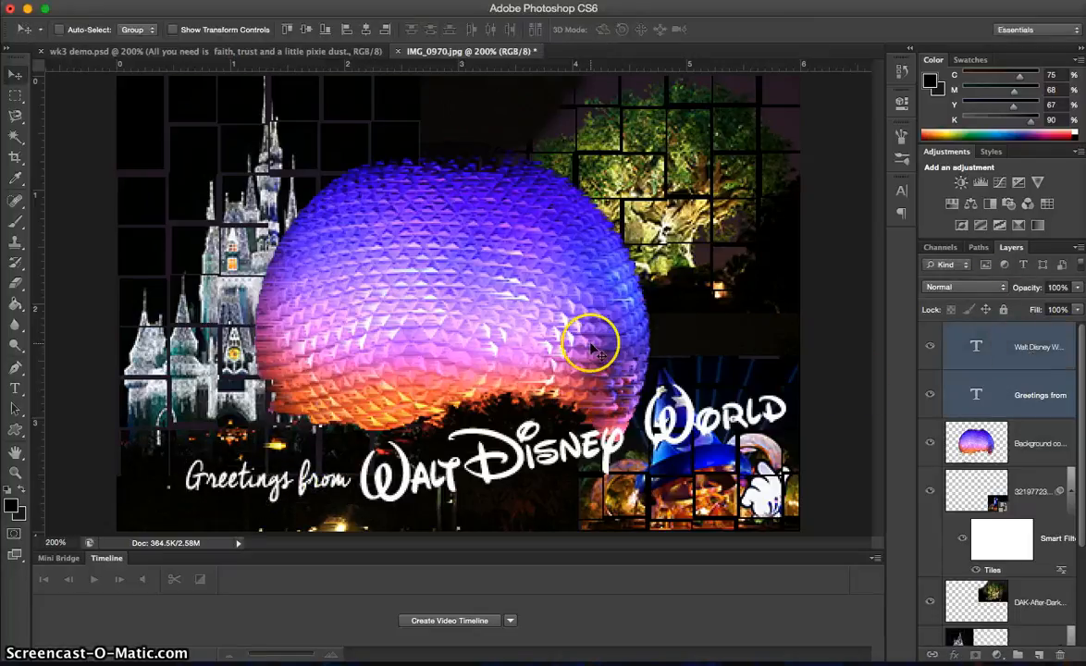
key(ctrl+t)
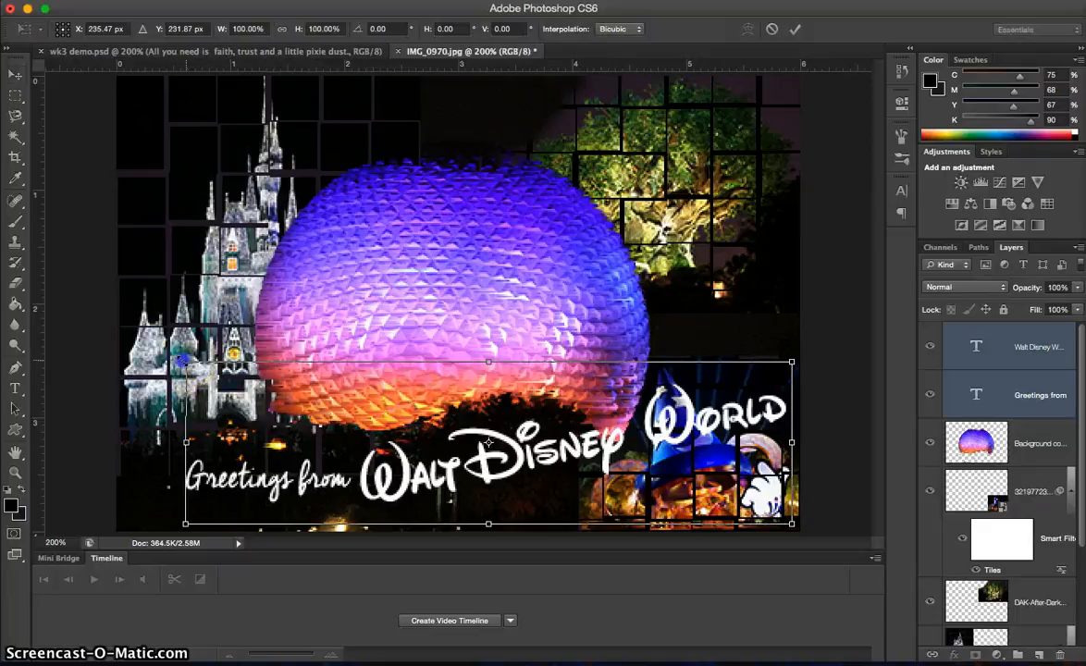
drag(185, 362, 140, 351)
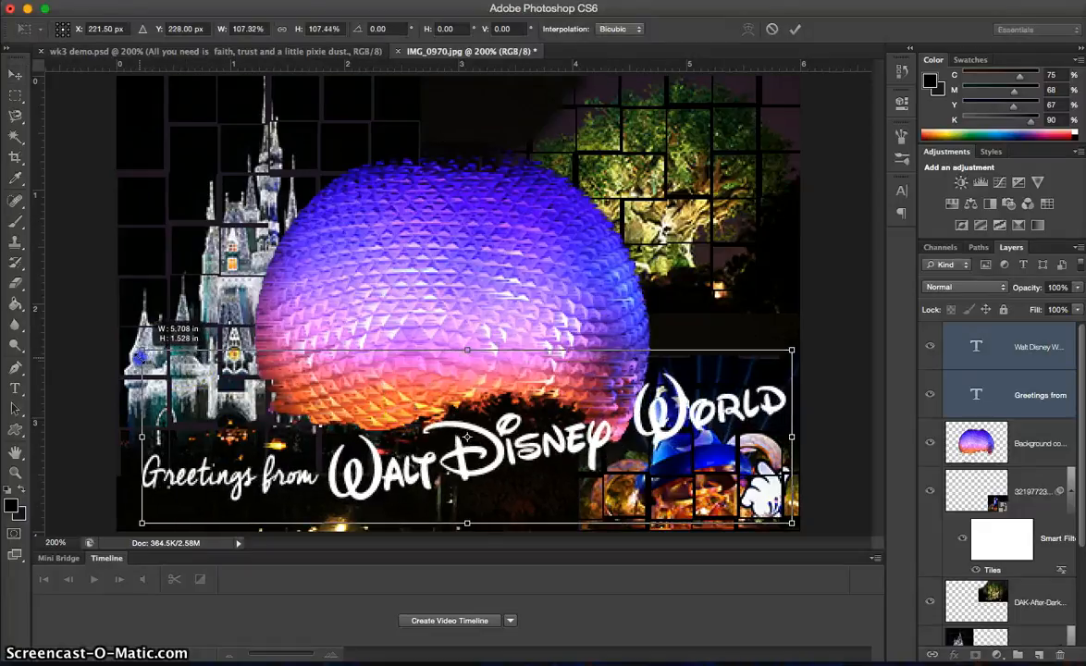
double_click(506, 335)
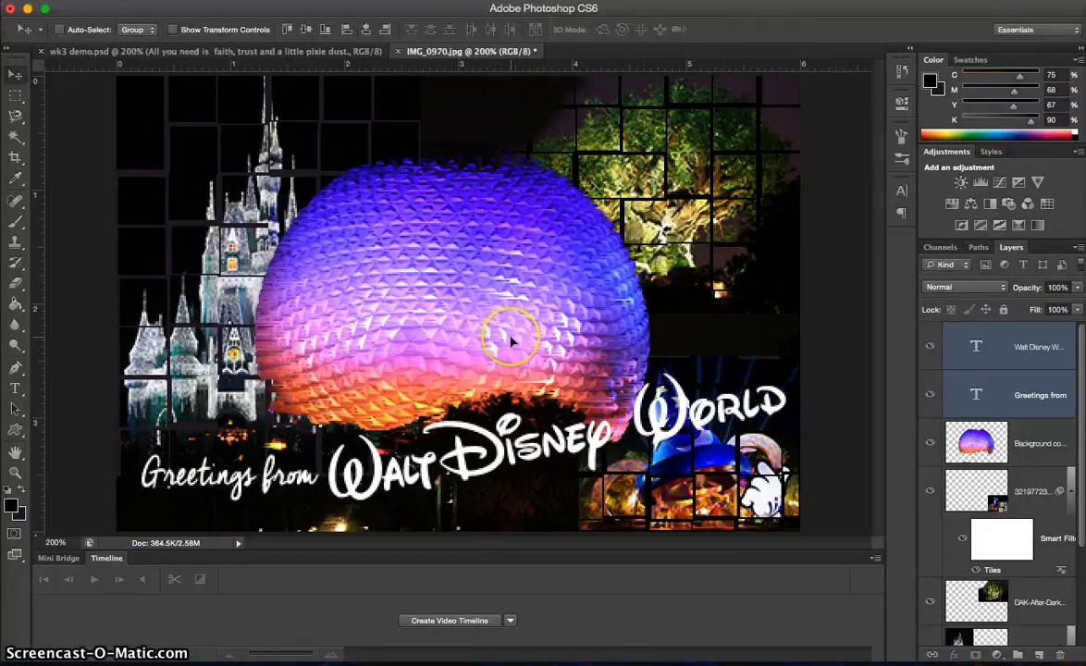
drag(552, 436, 555, 444)
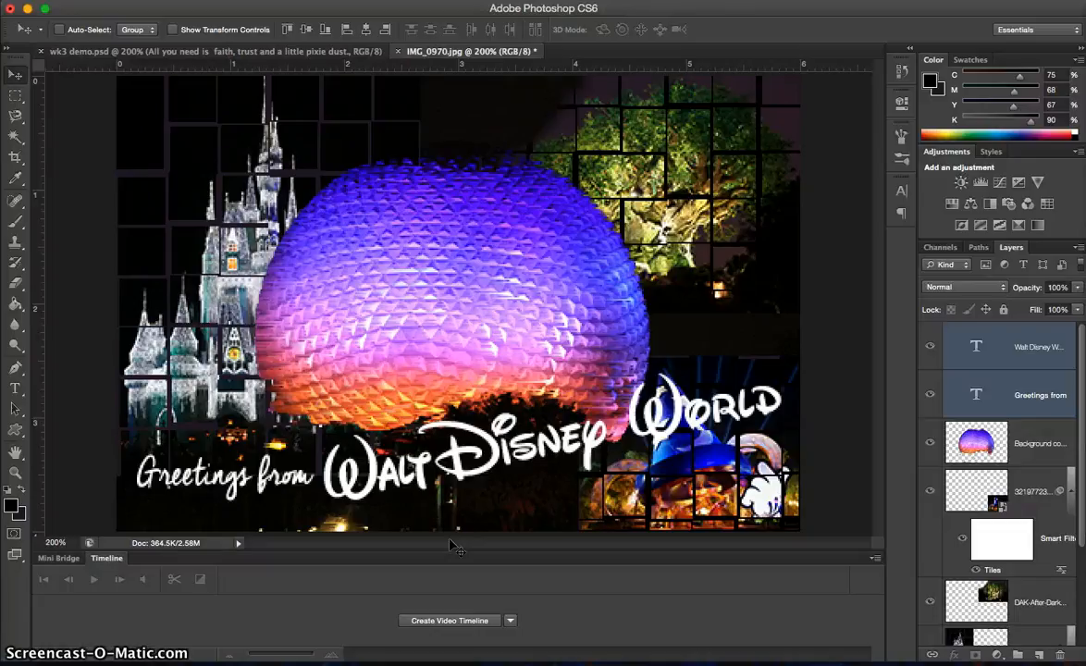
Add a drop shadow and an Orange, Yellow, Orange gradient overlay to the "Walt Disney World" text
click(1042, 442)
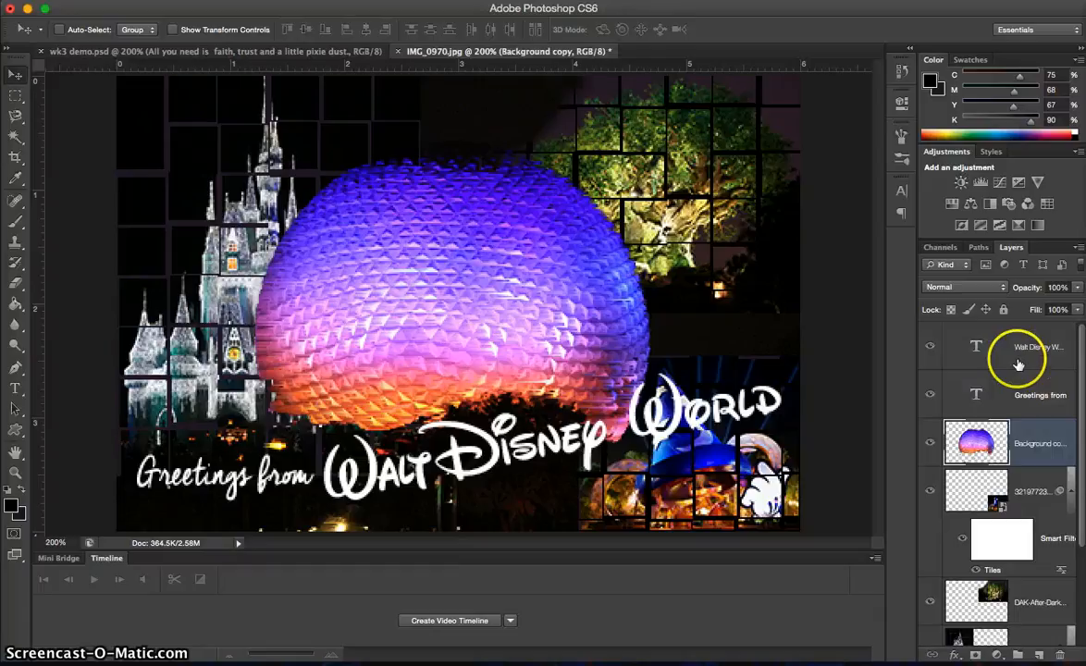
click(1017, 364)
click(956, 655)
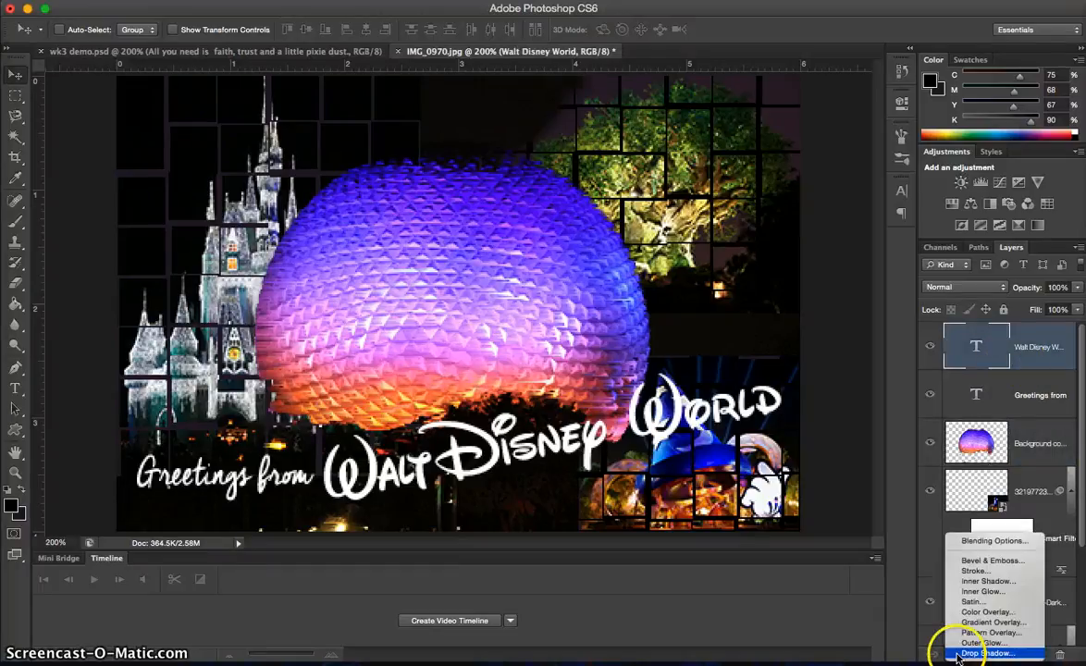
click(960, 653)
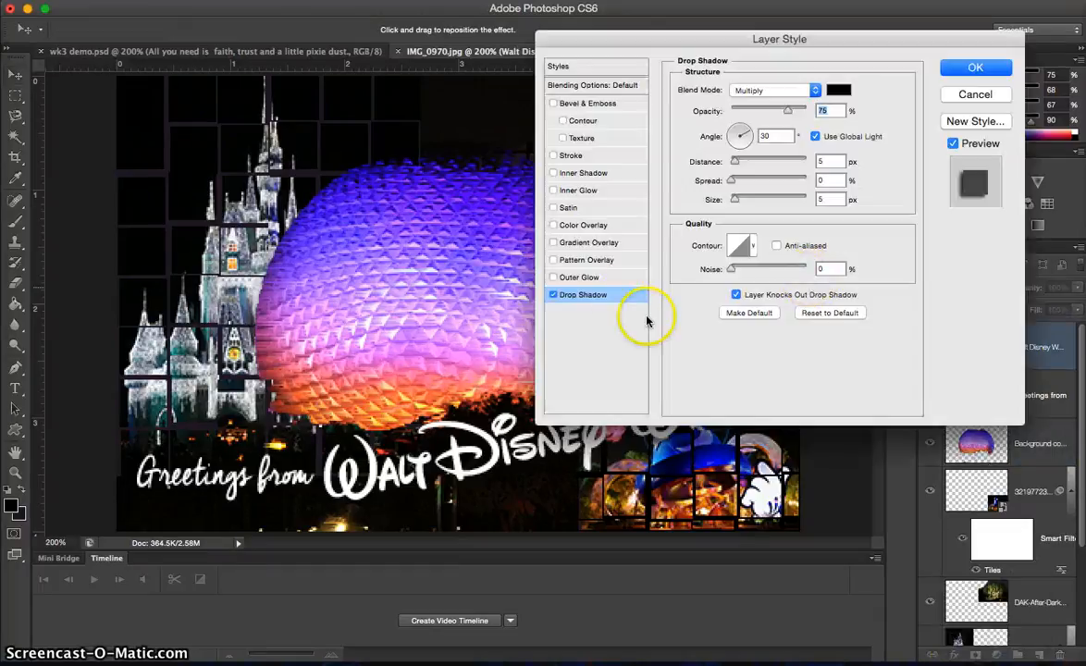
click(553, 243)
click(577, 245)
click(813, 129)
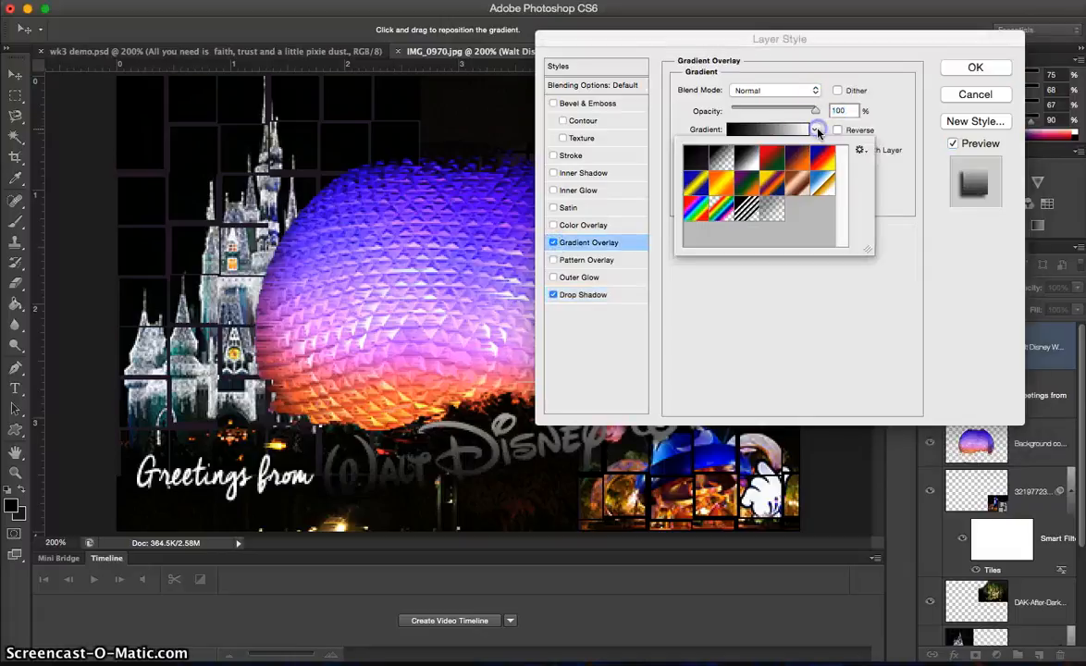
click(724, 186)
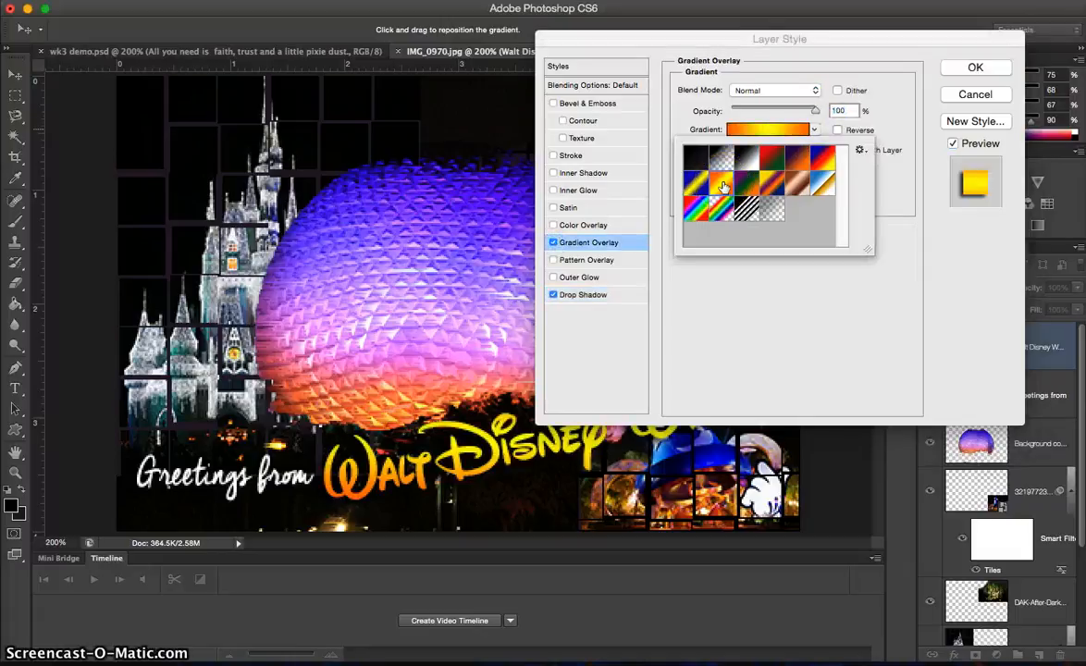
click(755, 129)
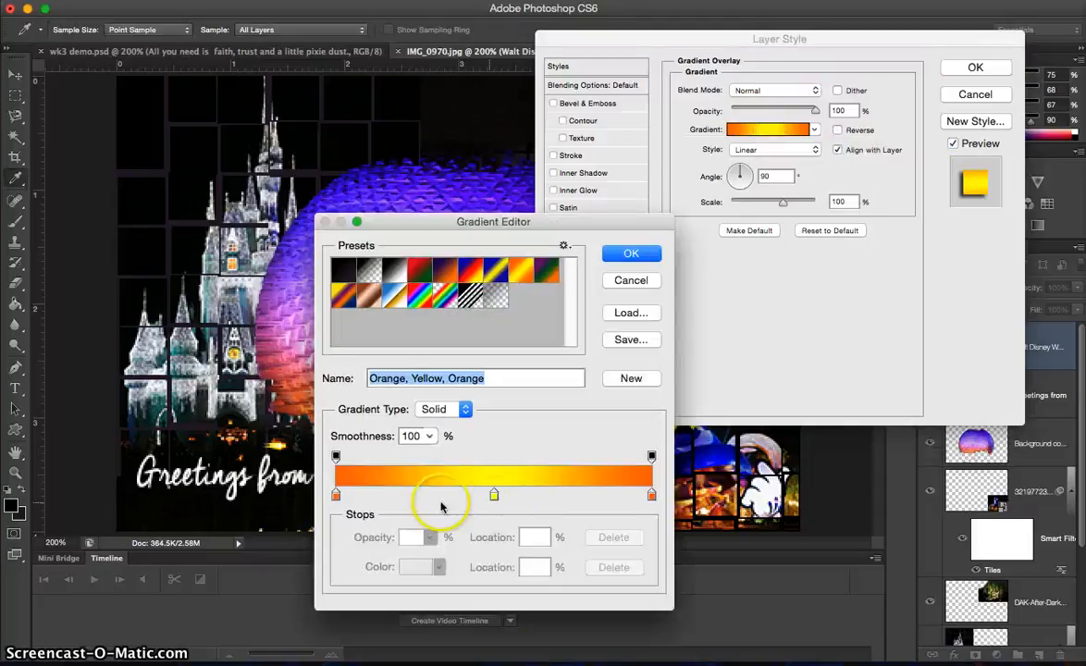
click(336, 495)
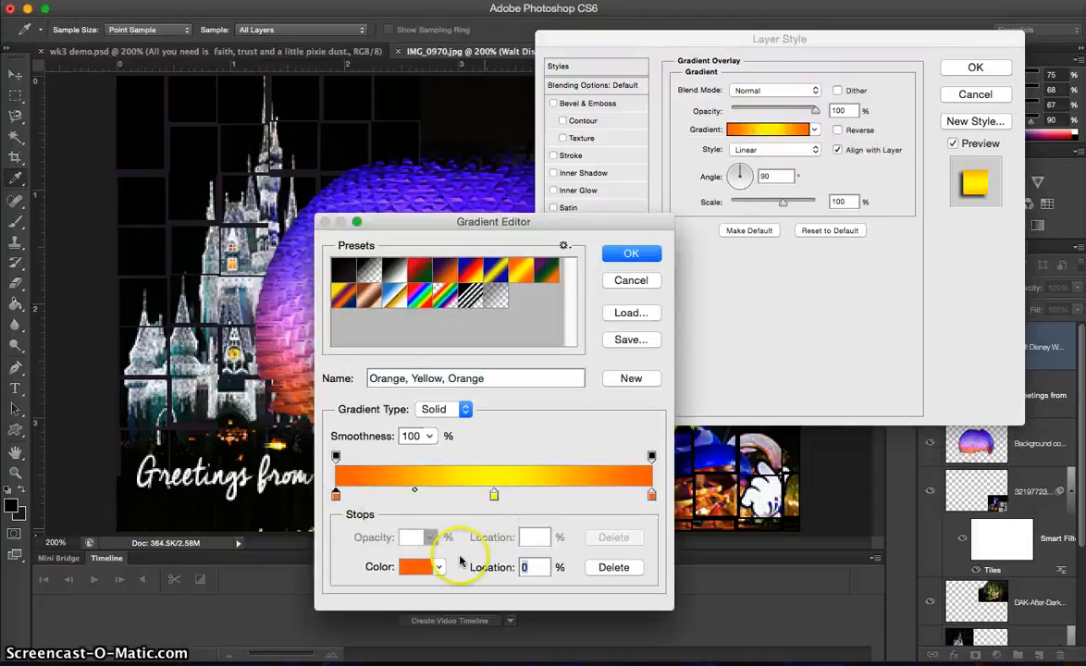
click(438, 569)
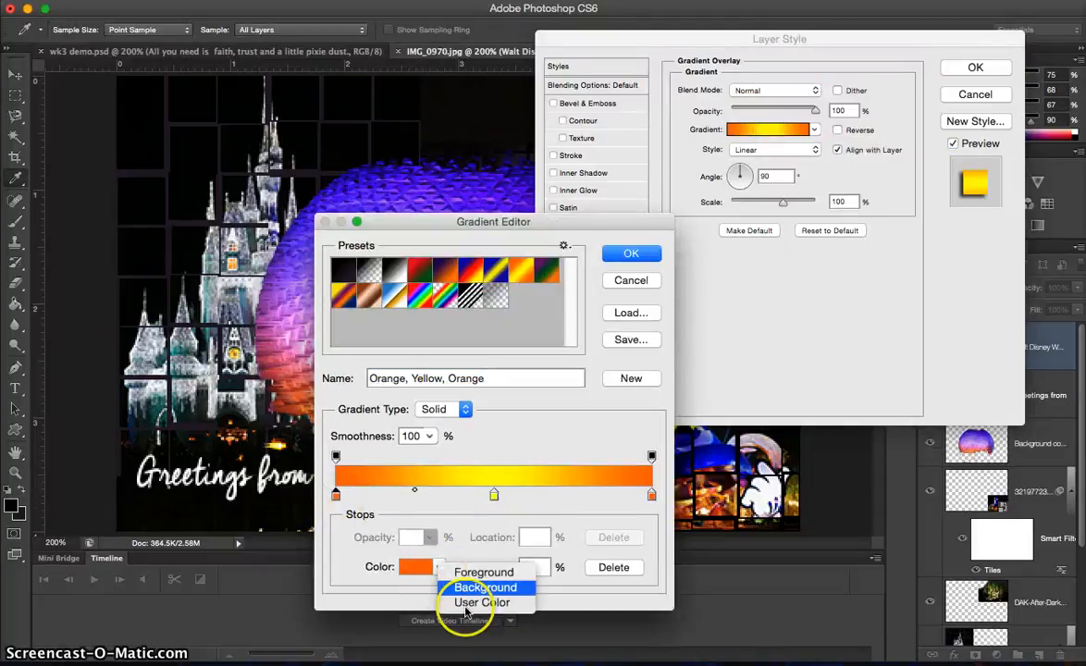
click(627, 281)
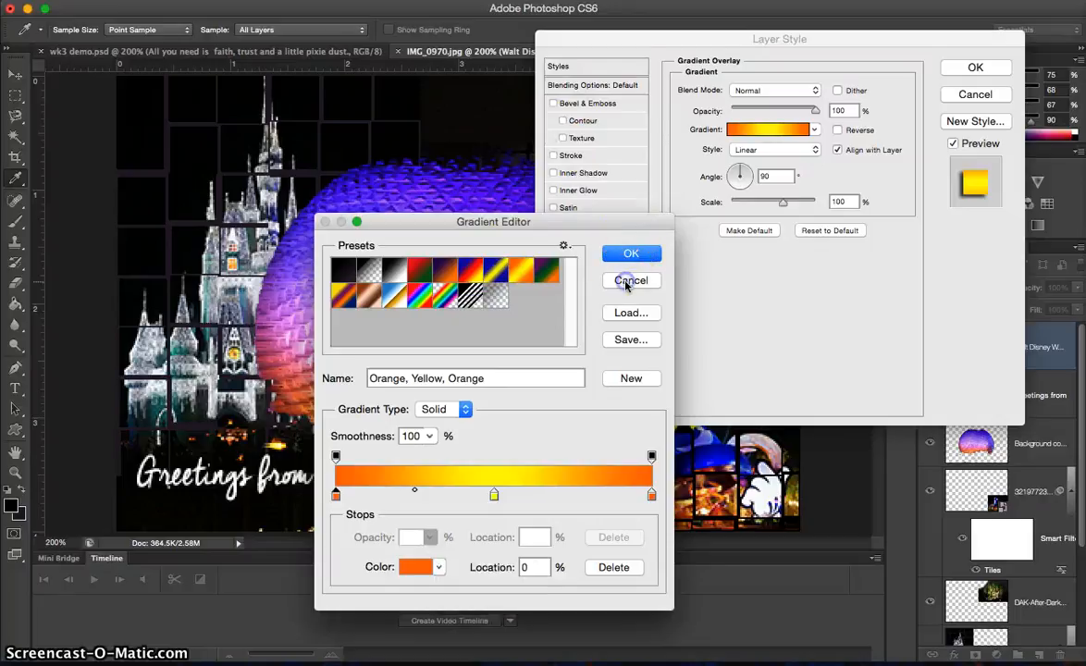
click(629, 280)
Add a stroke and a bright blue outer glow with increased size to "Walt Disney World" and apply the layer style
click(553, 155)
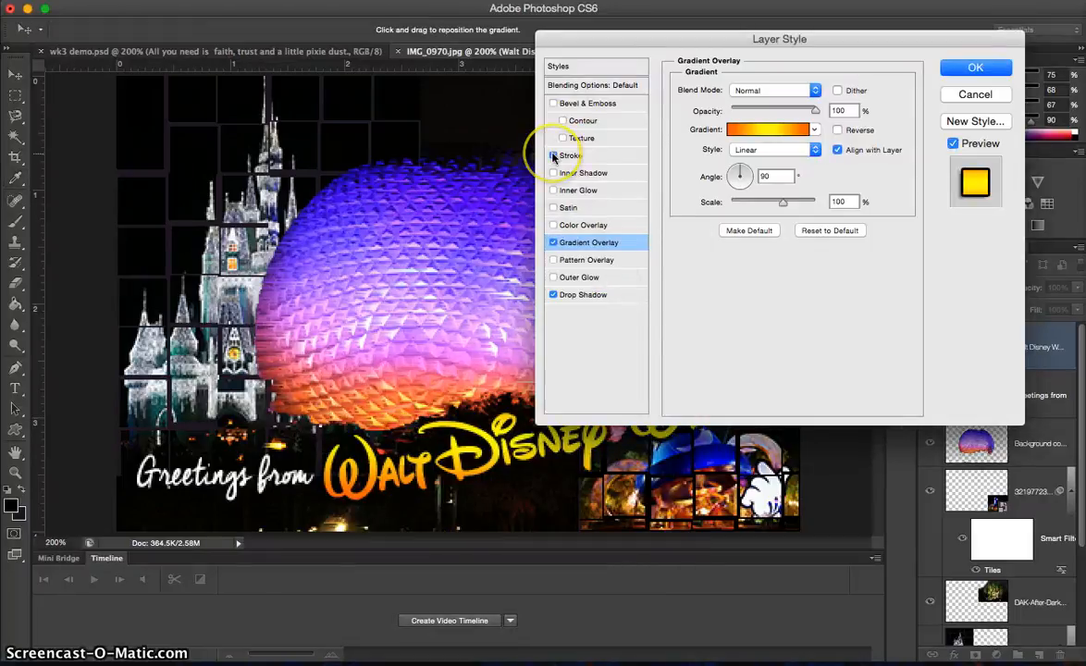
click(558, 278)
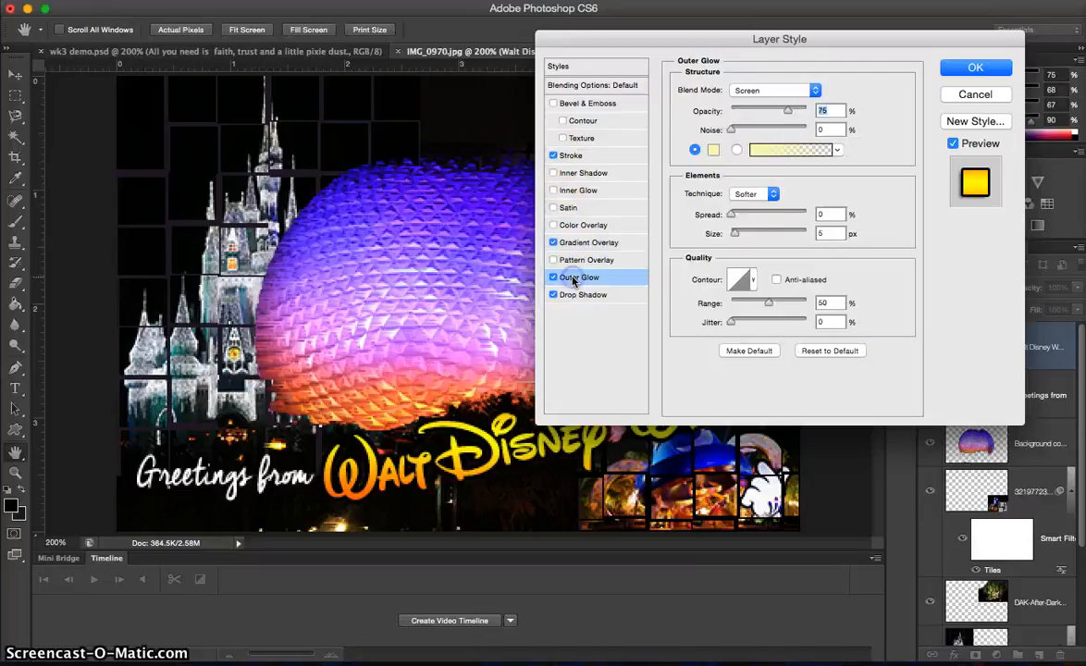
click(712, 151)
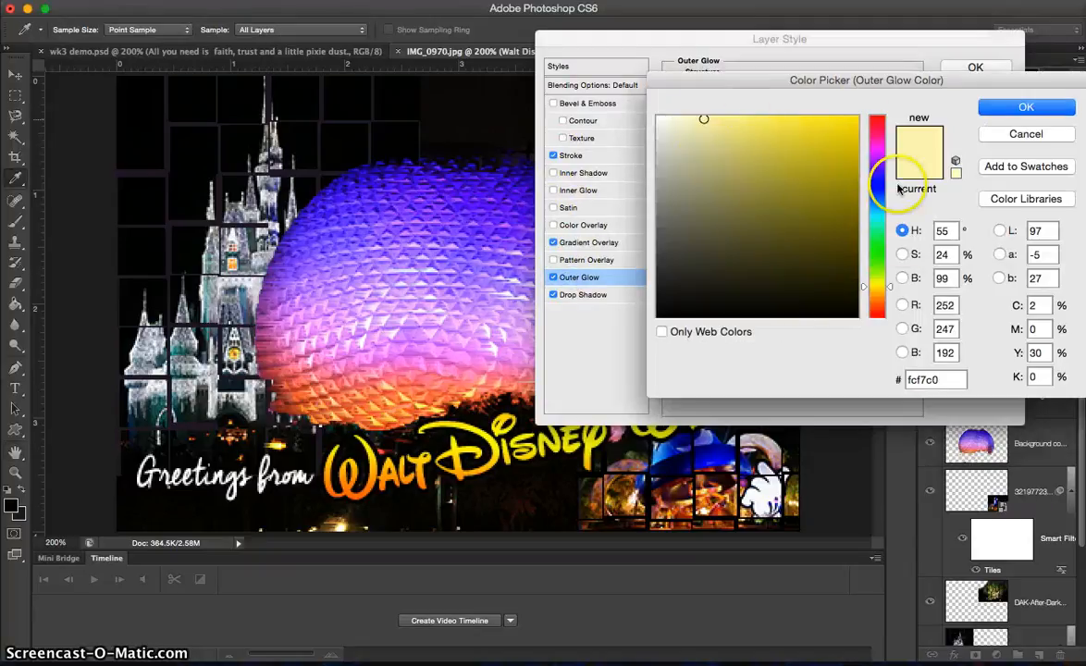
click(878, 210)
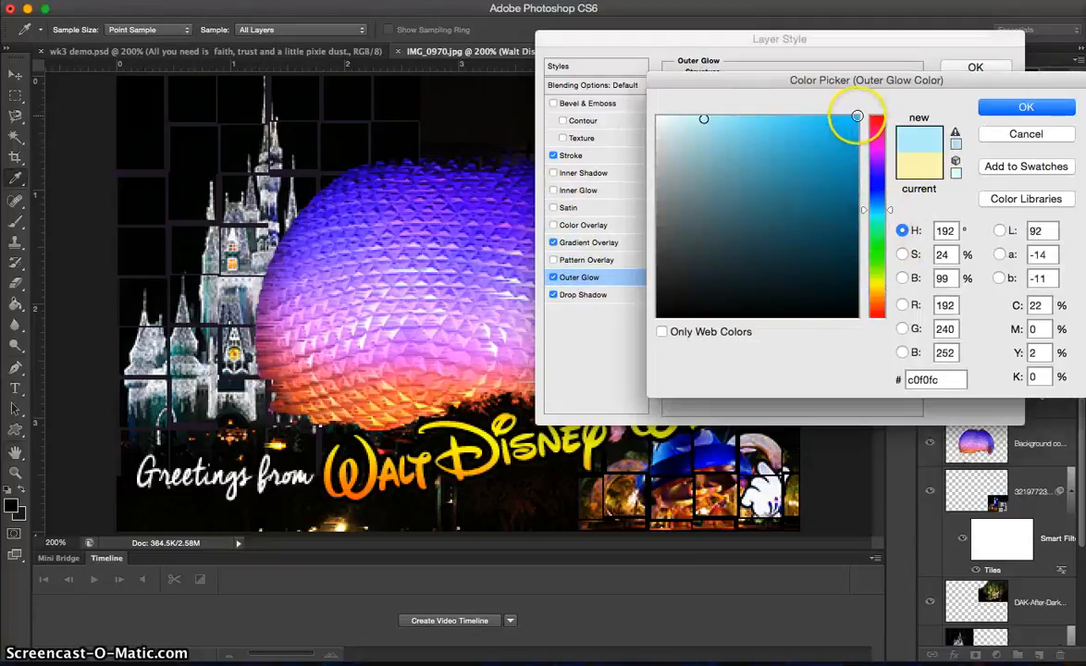
click(857, 117)
click(1015, 106)
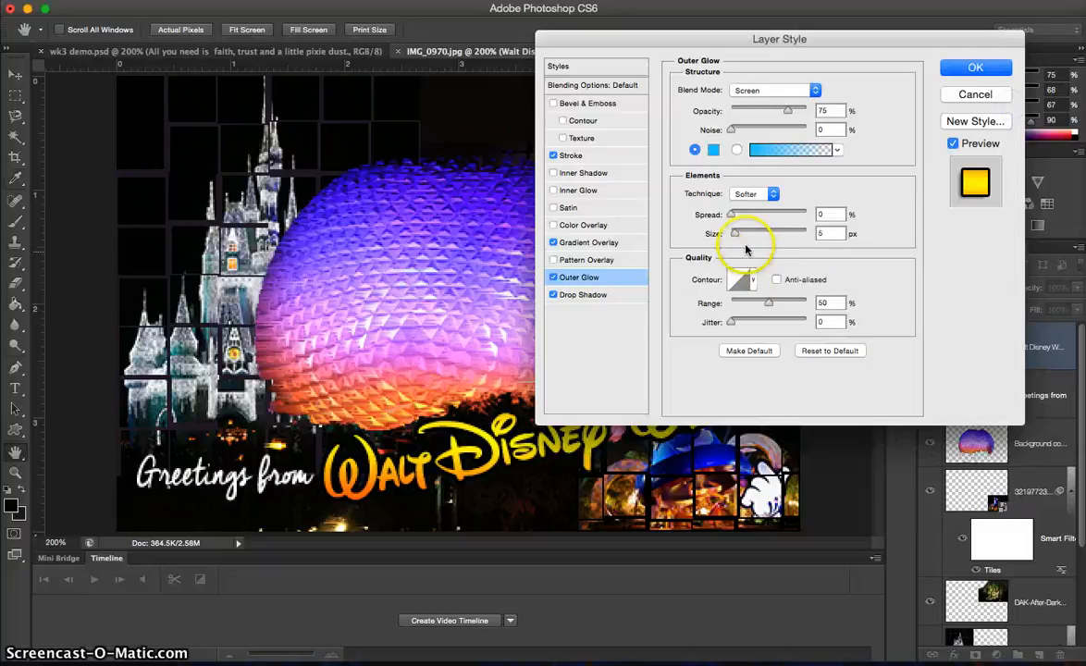
mouse_move(733, 236)
mouse_down()
mouse_move(745, 234)
mouse_move(727, 215)
mouse_move(737, 217)
mouse_up()
click(972, 65)
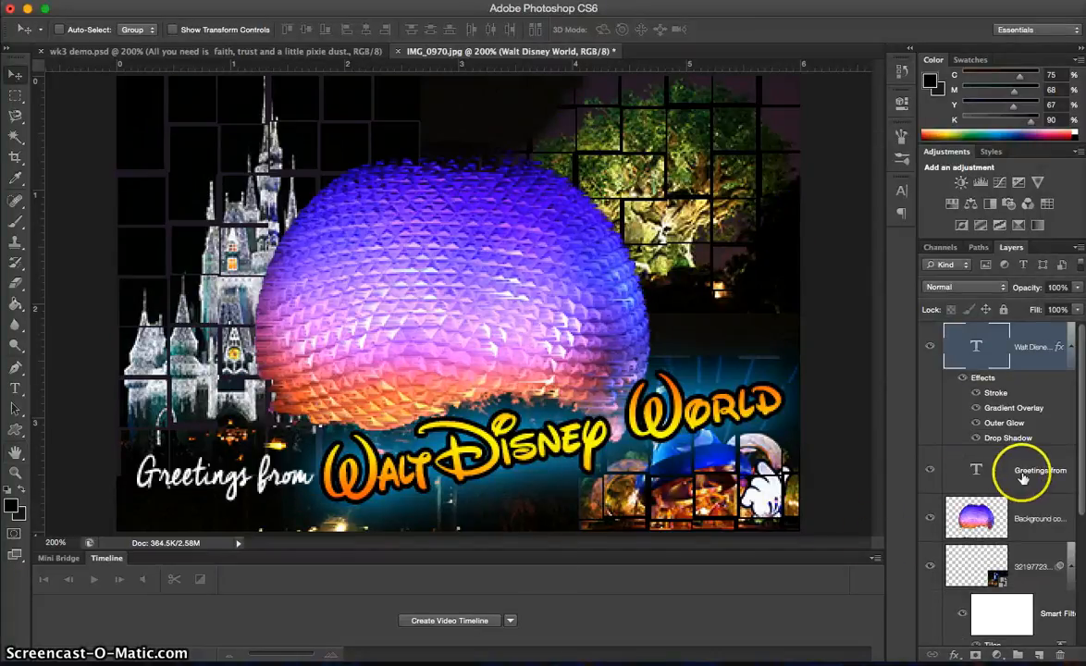
Add a drop shadow and a bright orange color overlay to the "Greetings from" text
click(944, 460)
click(955, 655)
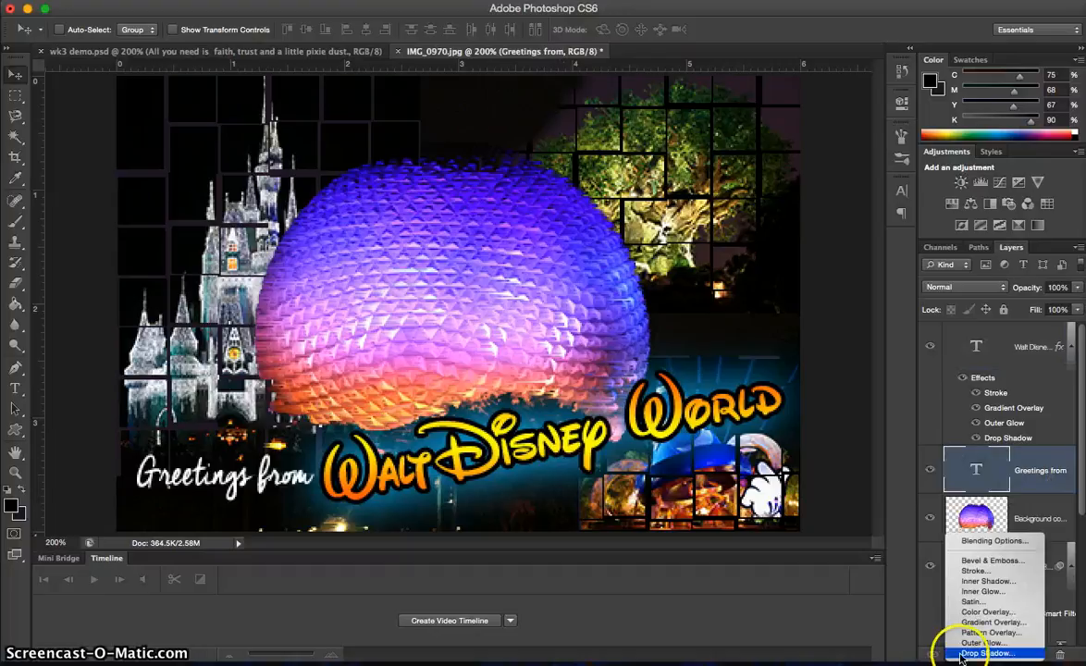
click(799, 444)
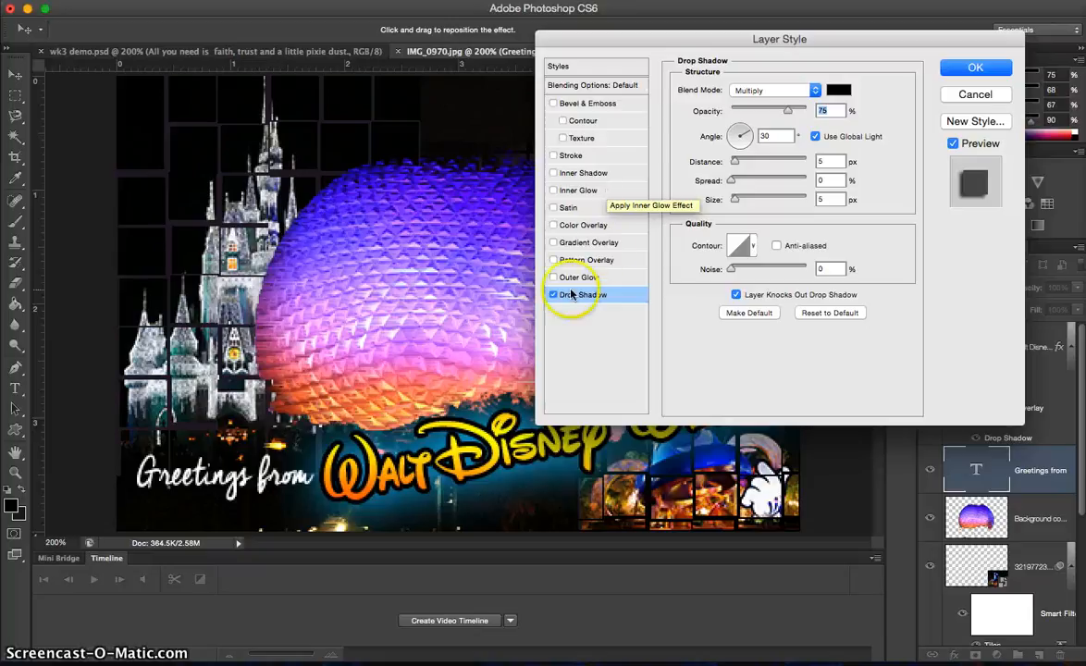
click(552, 226)
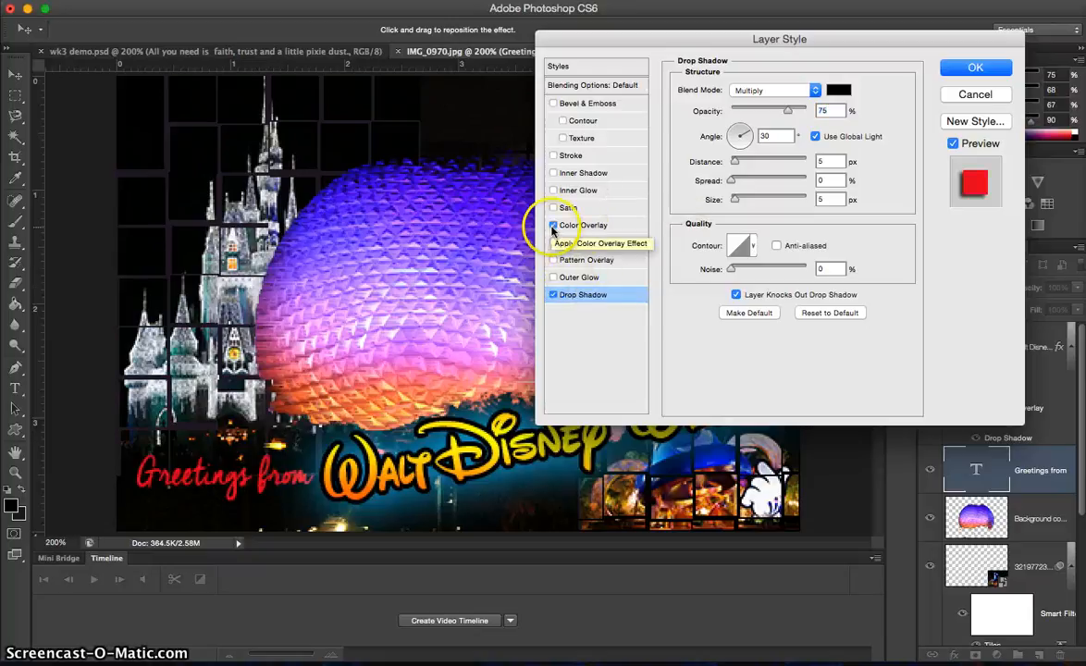
click(604, 224)
click(839, 90)
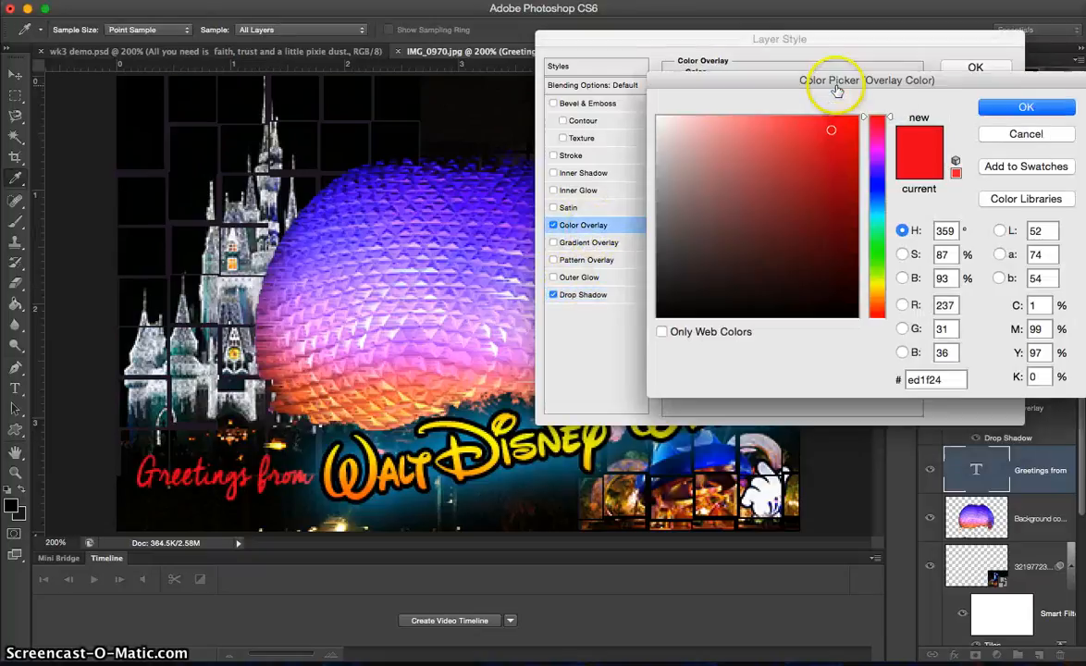
click(873, 294)
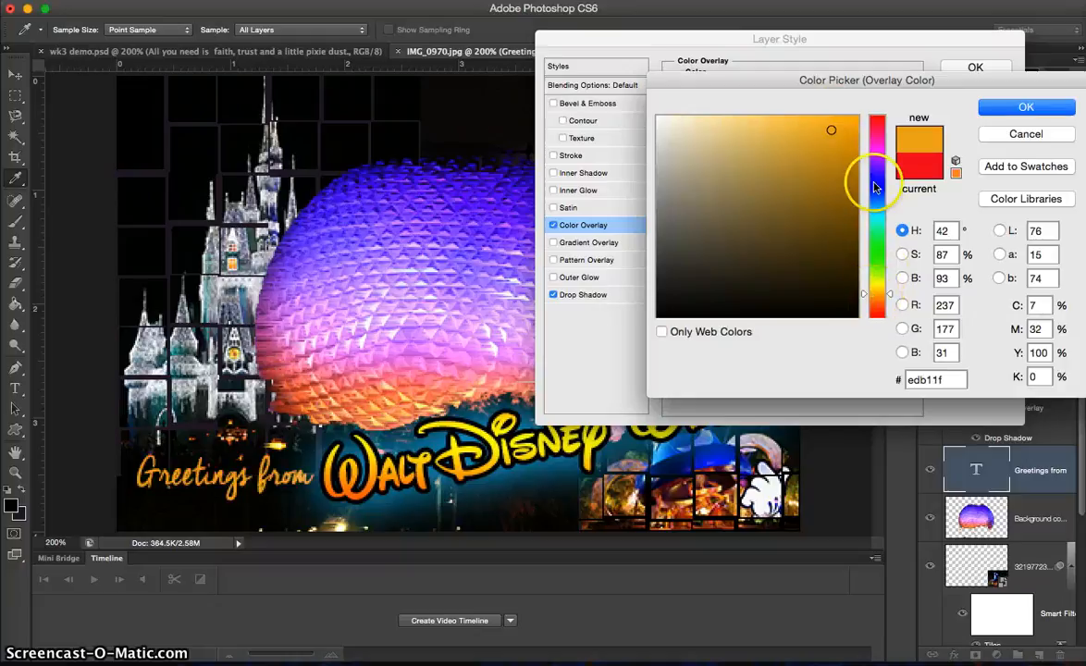
mouse_move(849, 139)
mouse_down()
mouse_move(833, 127)
mouse_move(859, 115)
mouse_move(817, 196)
mouse_move(831, 110)
mouse_move(968, 103)
mouse_up()
click(992, 109)
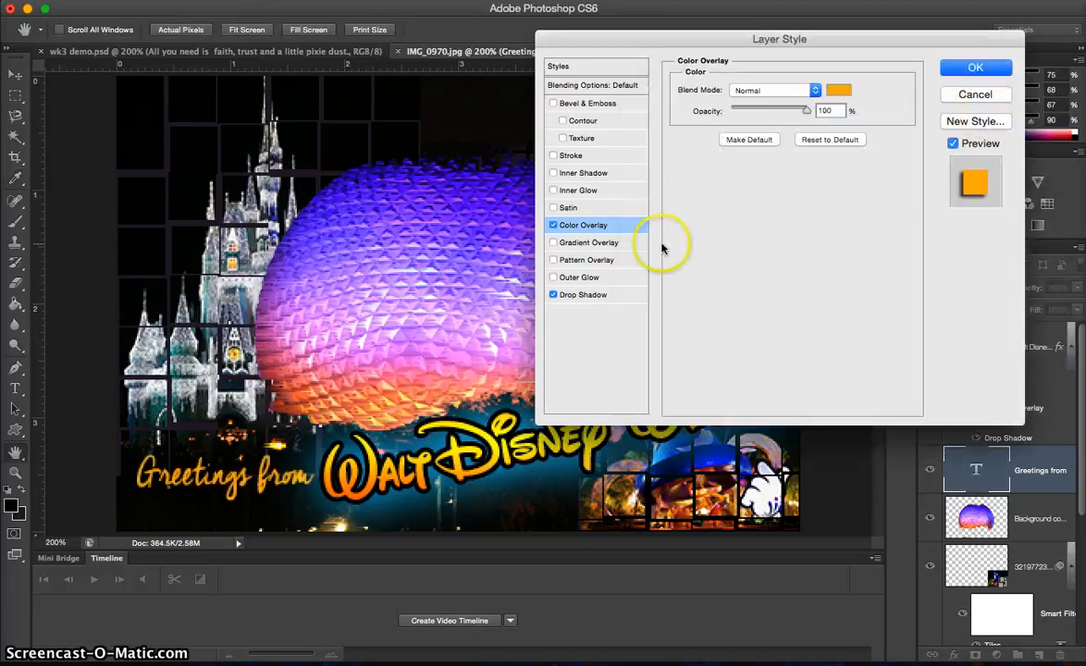
Add a stroke to the "Greetings from" text and apply the layer style
click(553, 156)
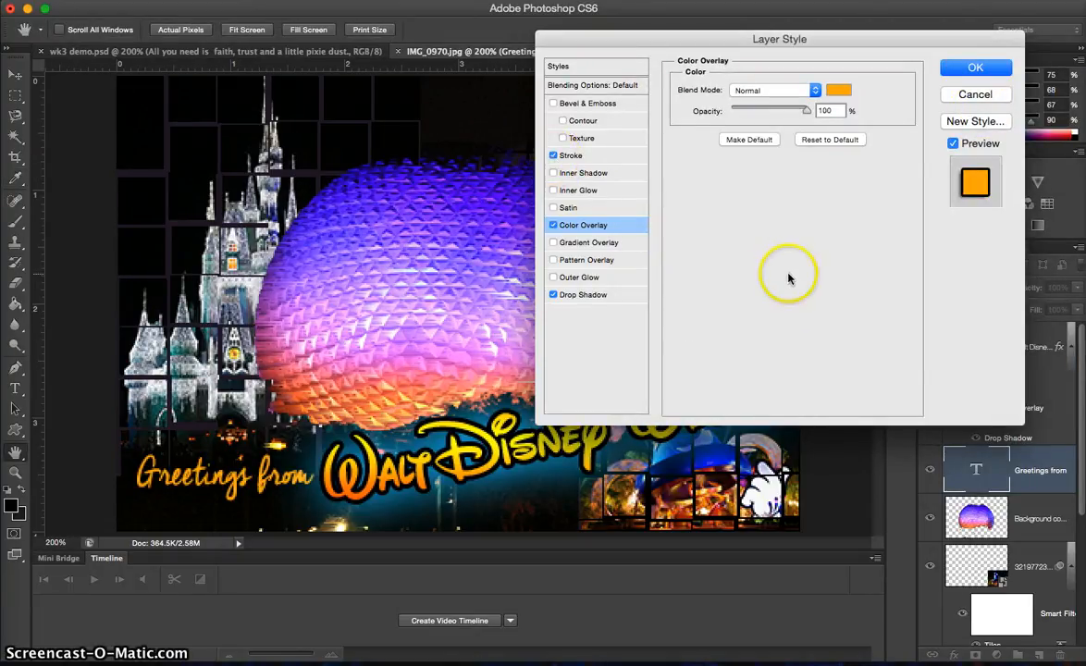
click(553, 173)
click(553, 173)
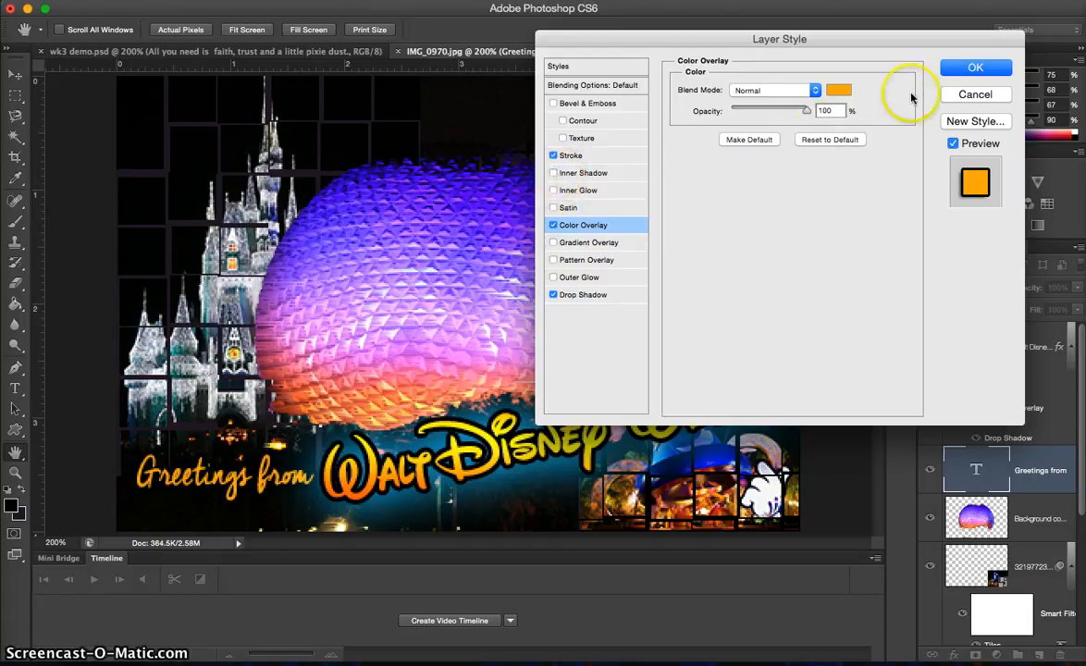
click(973, 68)
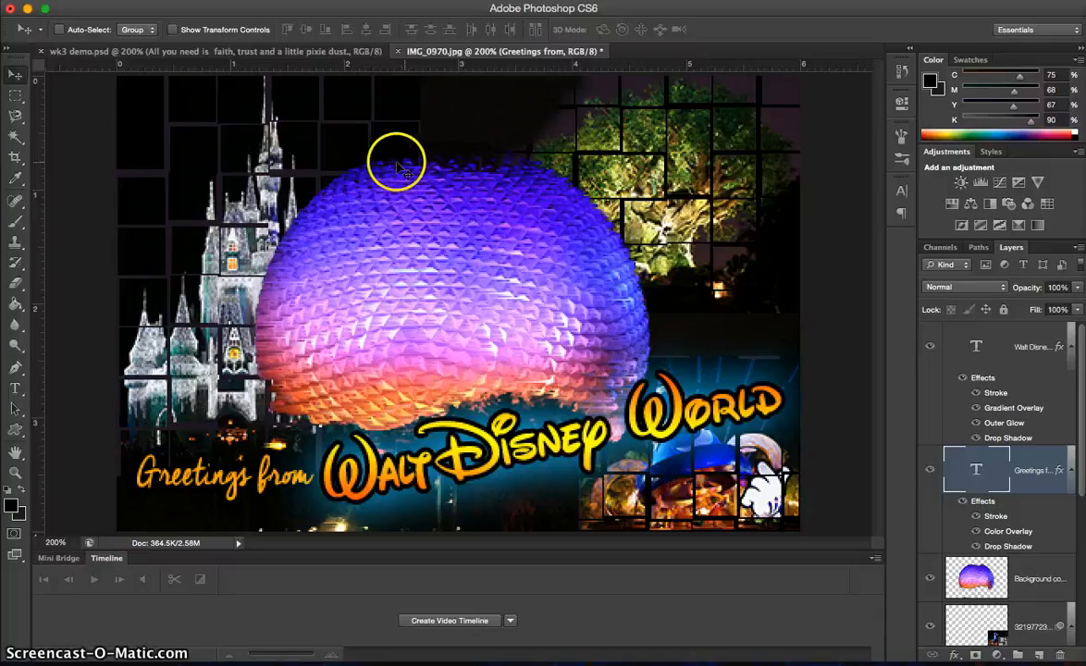
Save the postcard as the layered Photoshop file IMG_0970.psd in the Wk 3 assignment demo folder with Maximize Compatibility on
click(70, 0)
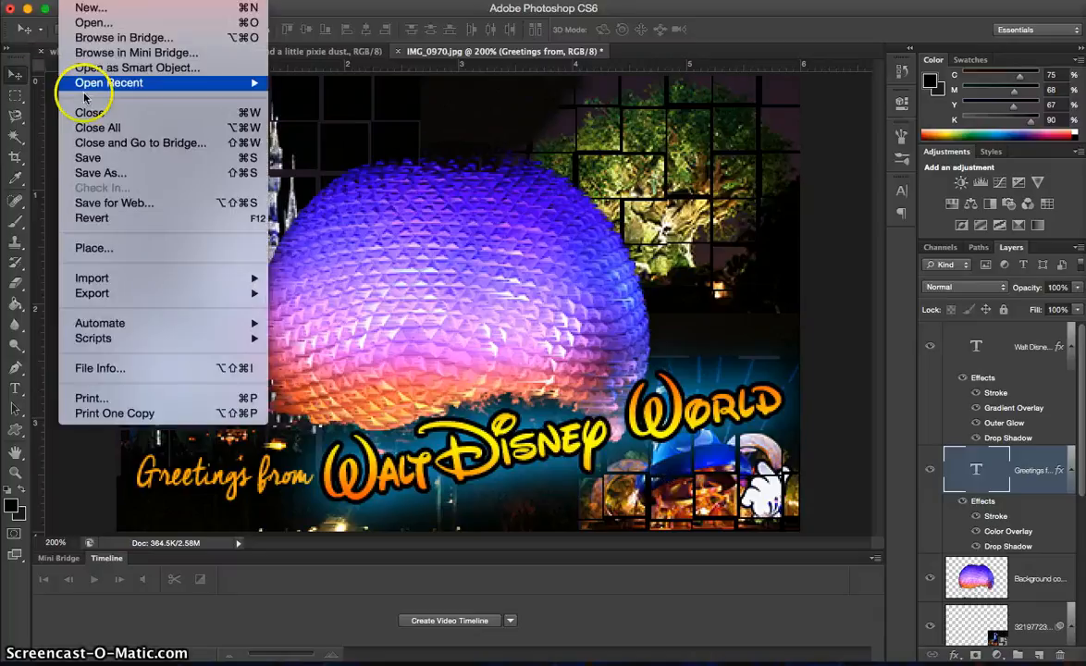
click(87, 159)
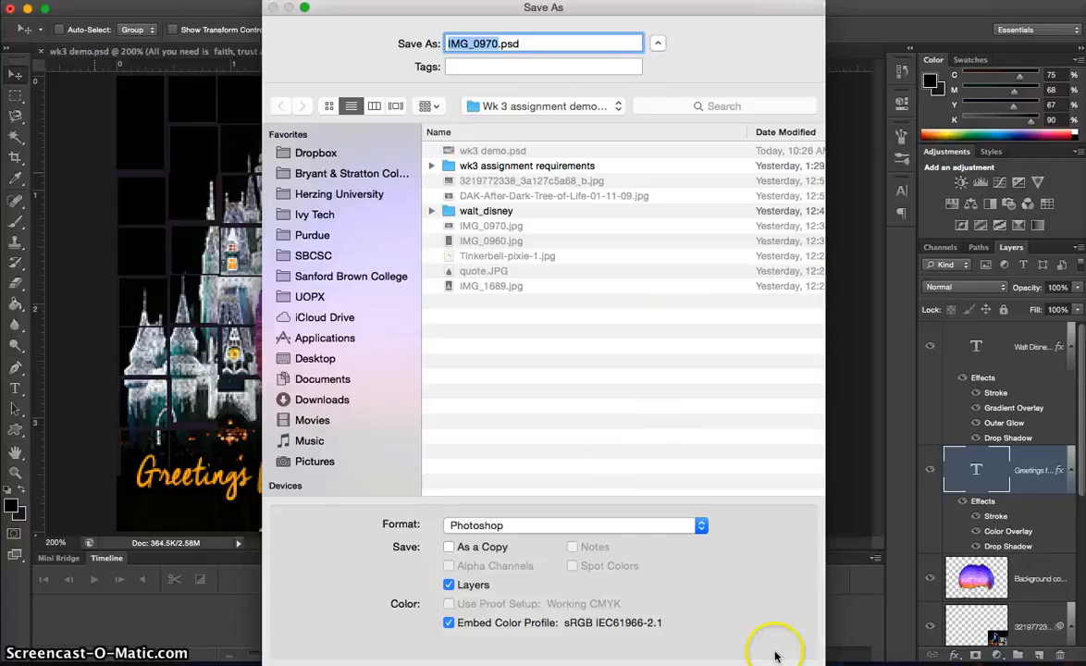
key(Return)
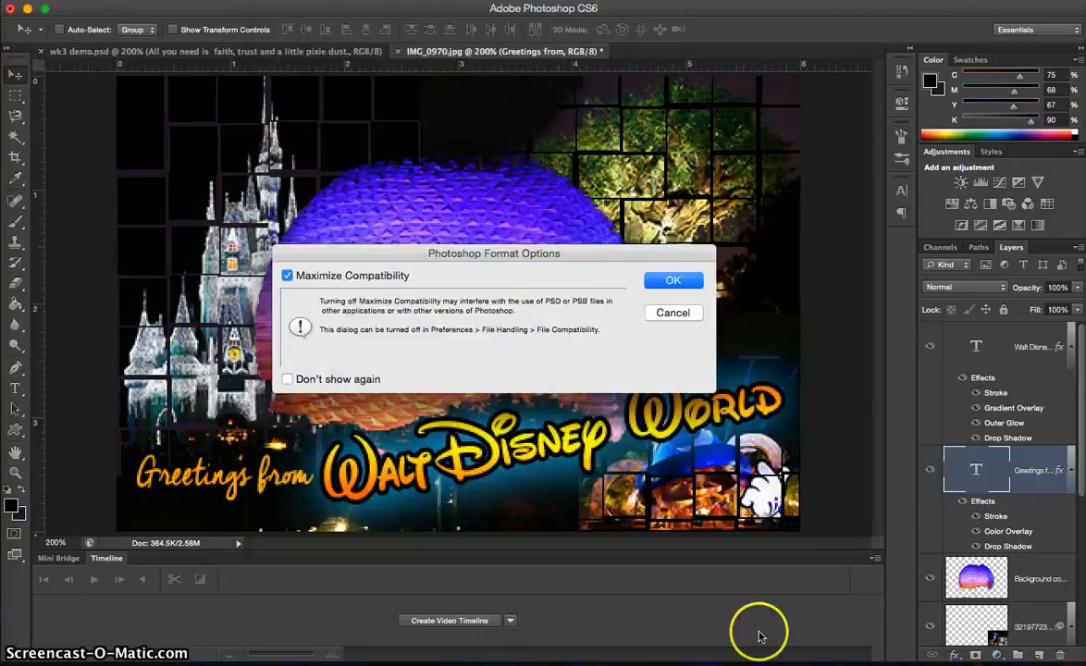
click(671, 280)
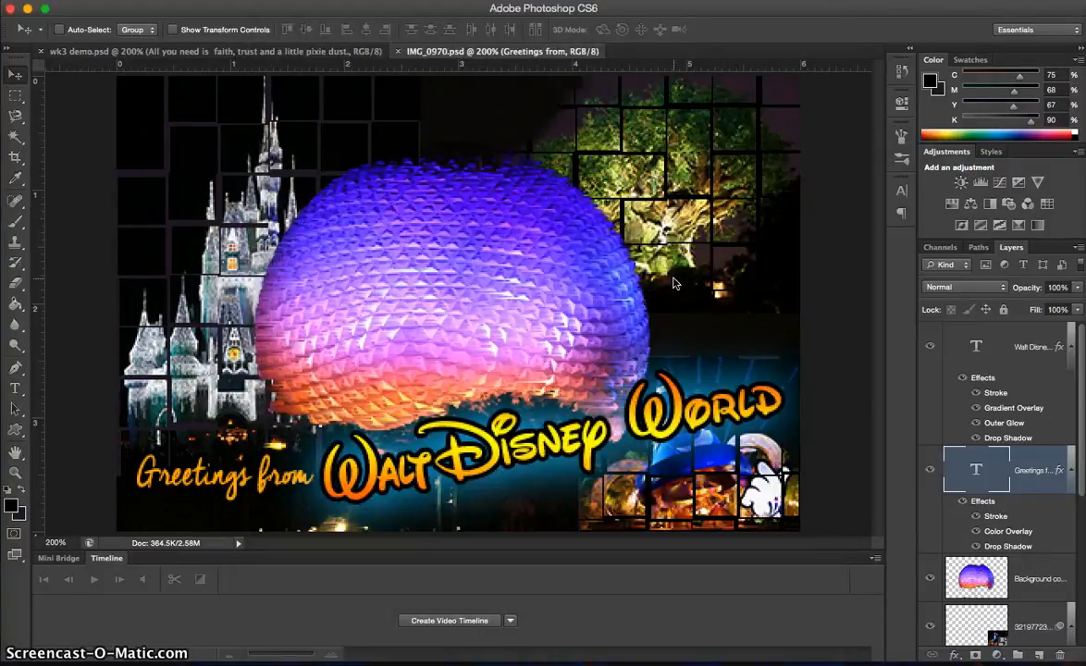